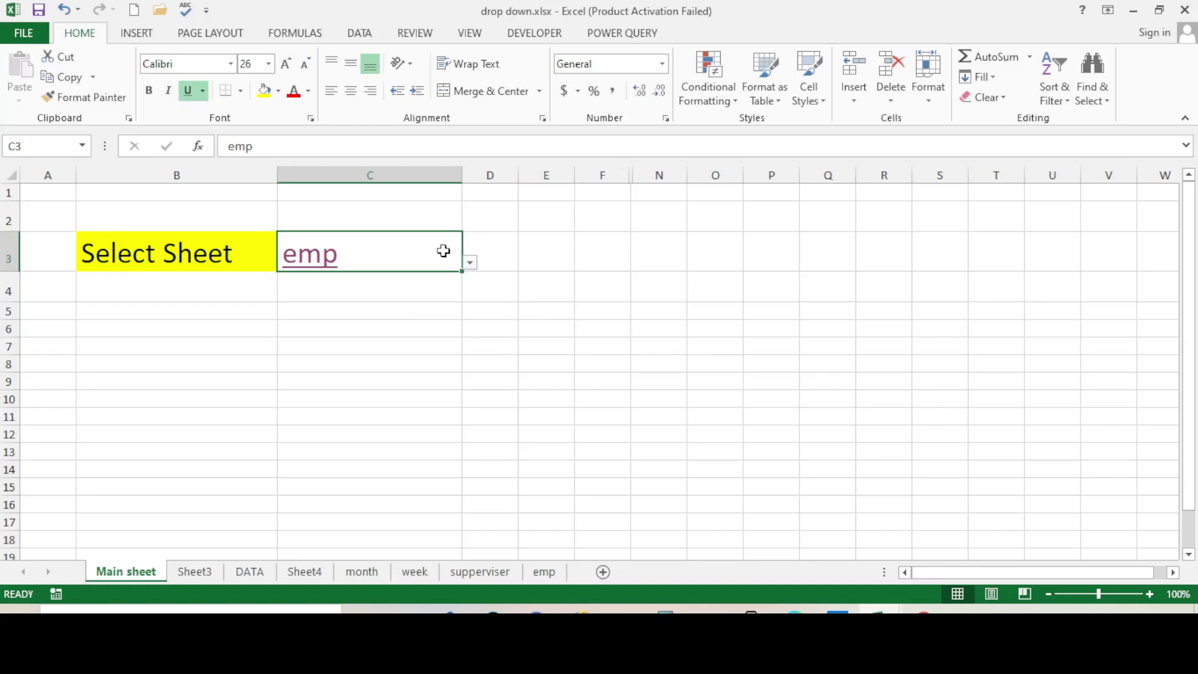
Look through the worksheets Sheet3, DATA, Sheet4, month, week, supperviser and emp, and return to the Main sheet.
left_click(615, 367)
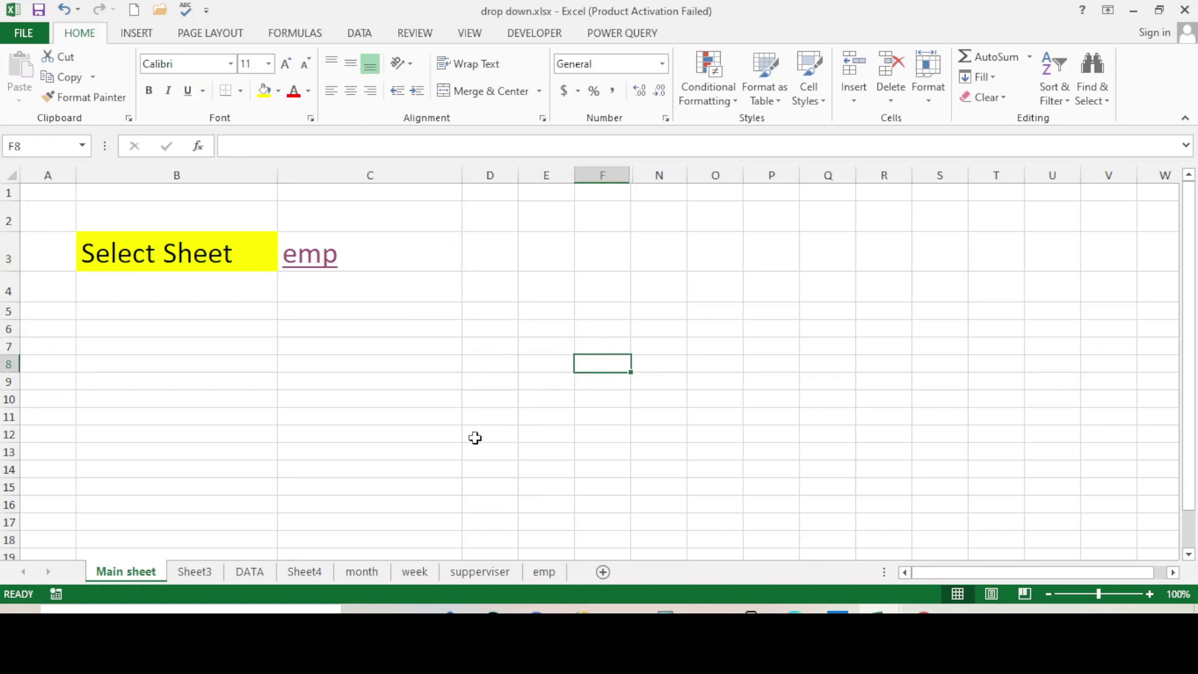
left_click(309, 403)
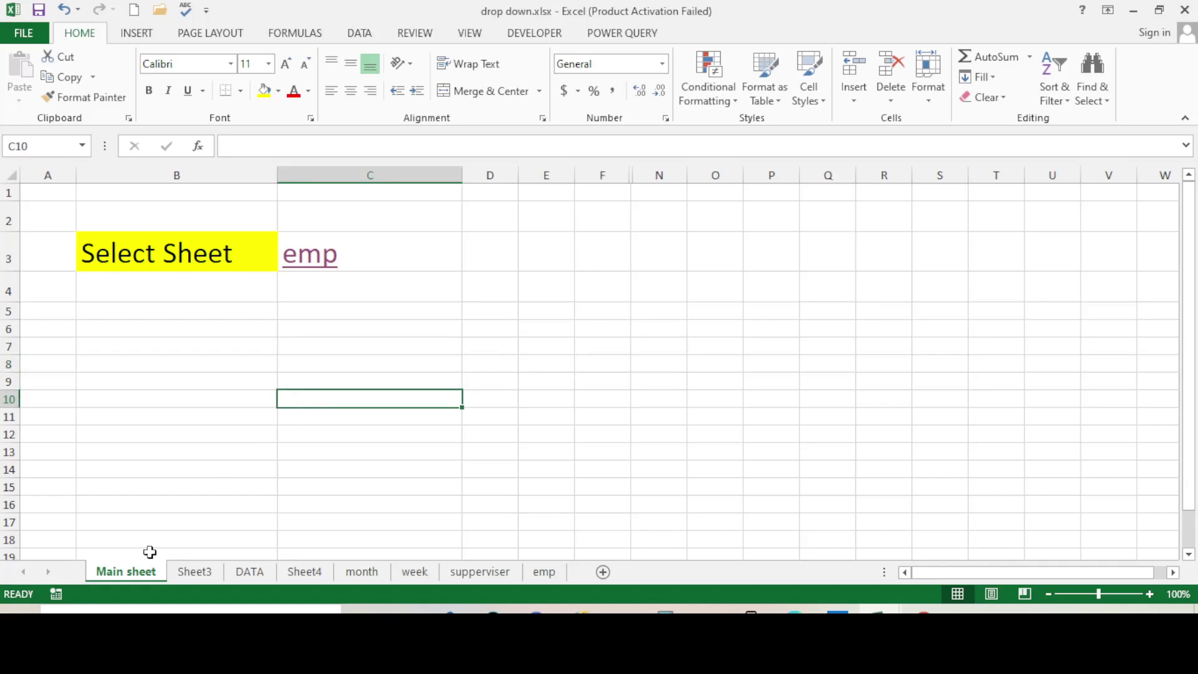
left_click(195, 571)
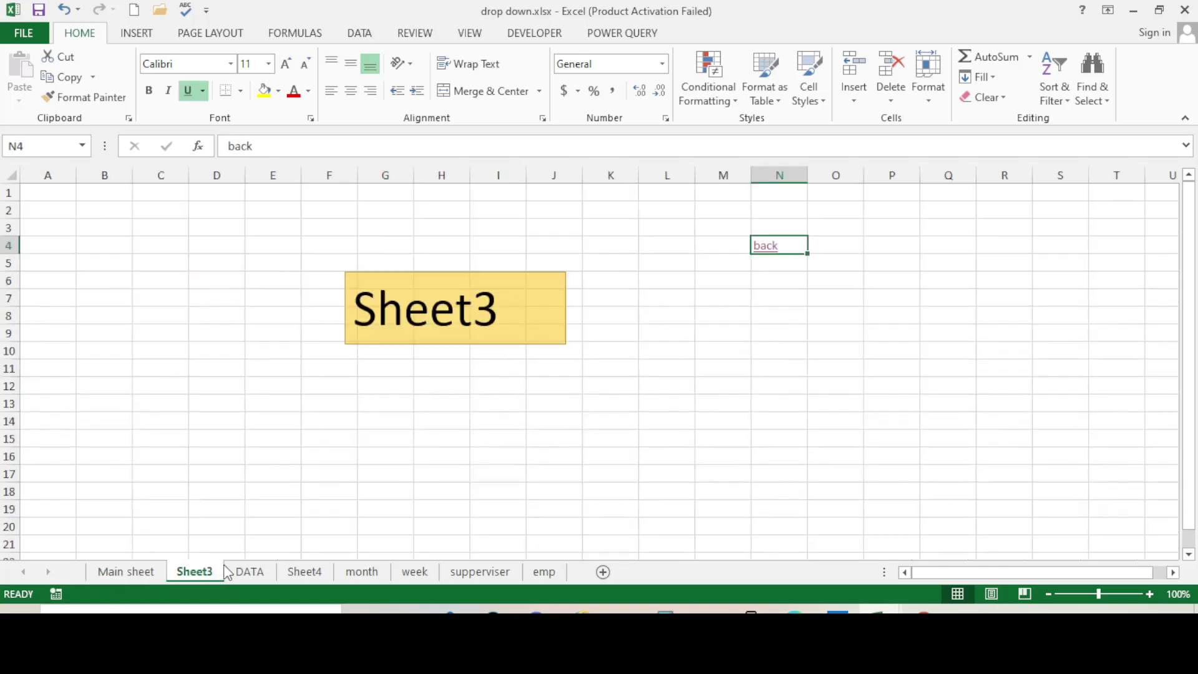
left_click(249, 571)
left_click(305, 571)
left_click(361, 571)
left_click(414, 571)
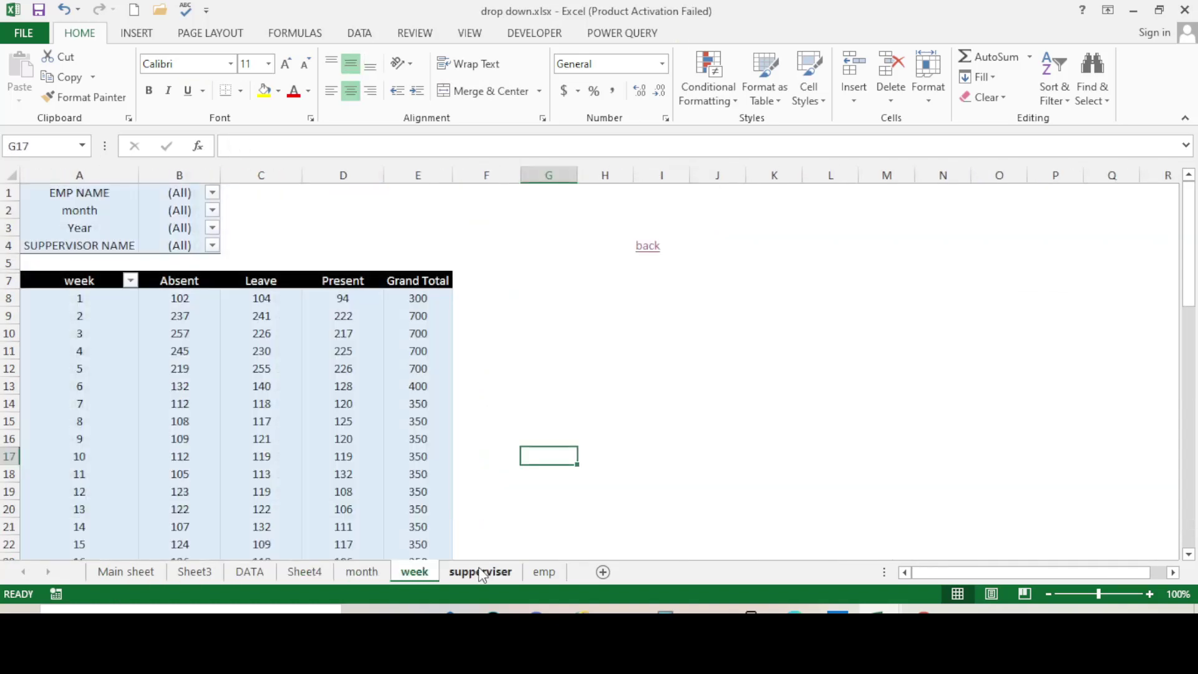
left_click(479, 572)
left_click(542, 571)
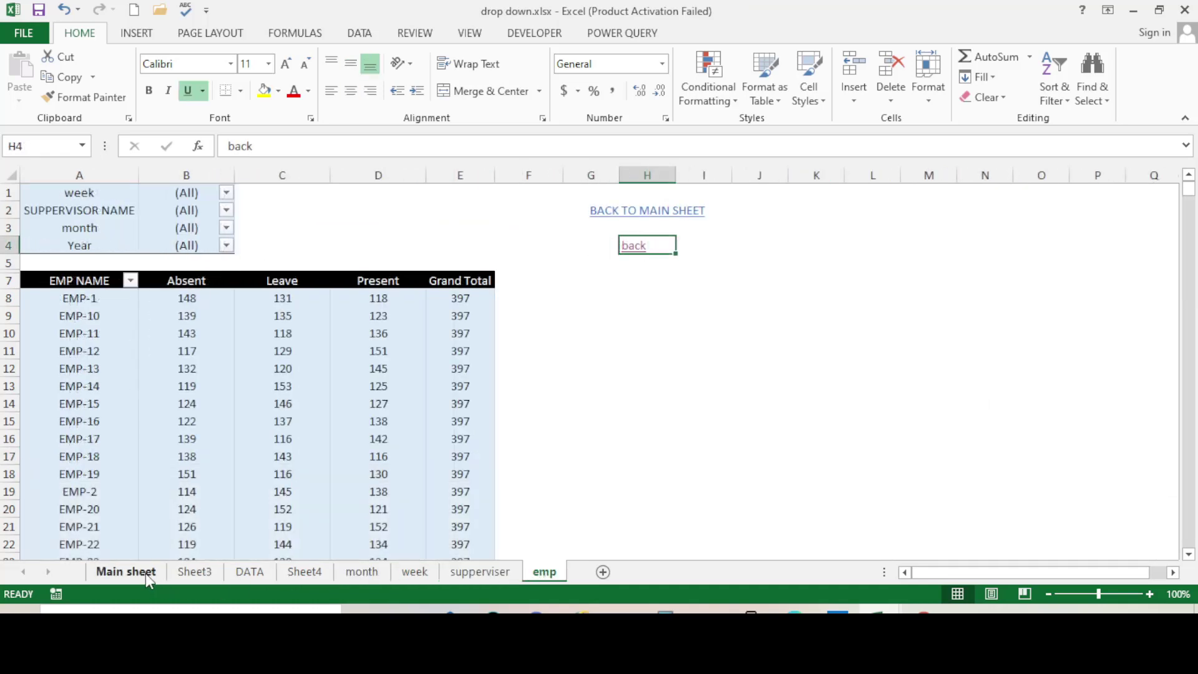
left_click(148, 576)
Try the Select Sheet drop-down in cell C3 by choosing Sheet4 and week in turn.
left_click(186, 256)
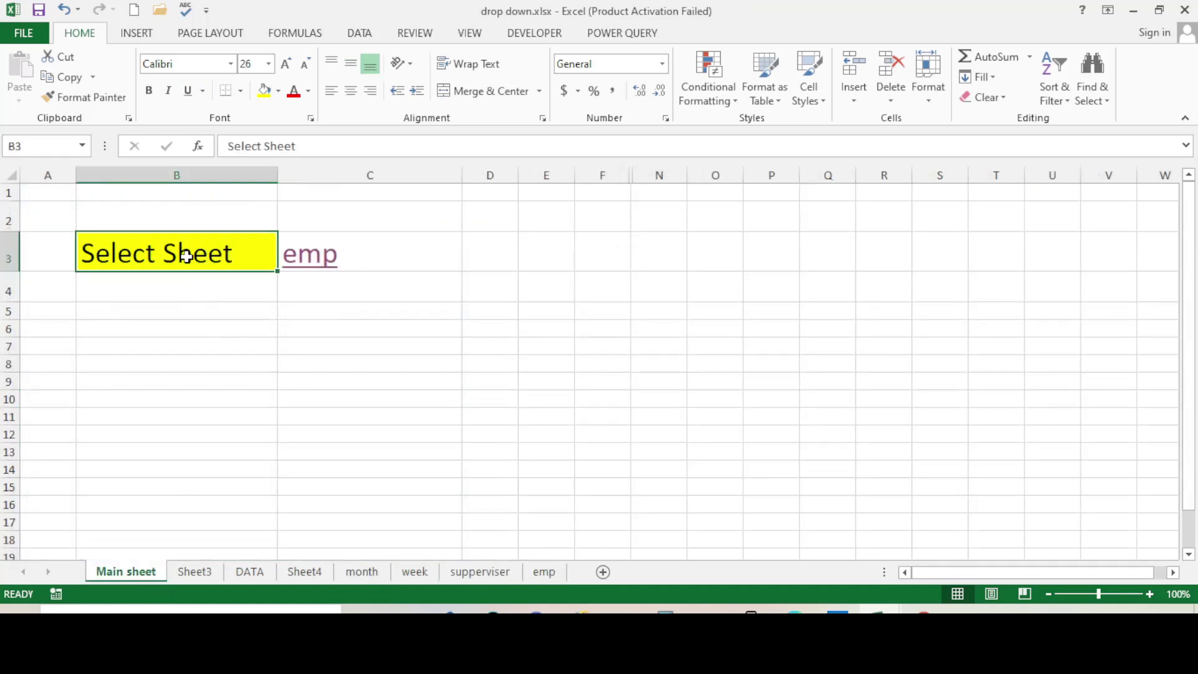
left_click(289, 340)
left_click(422, 249)
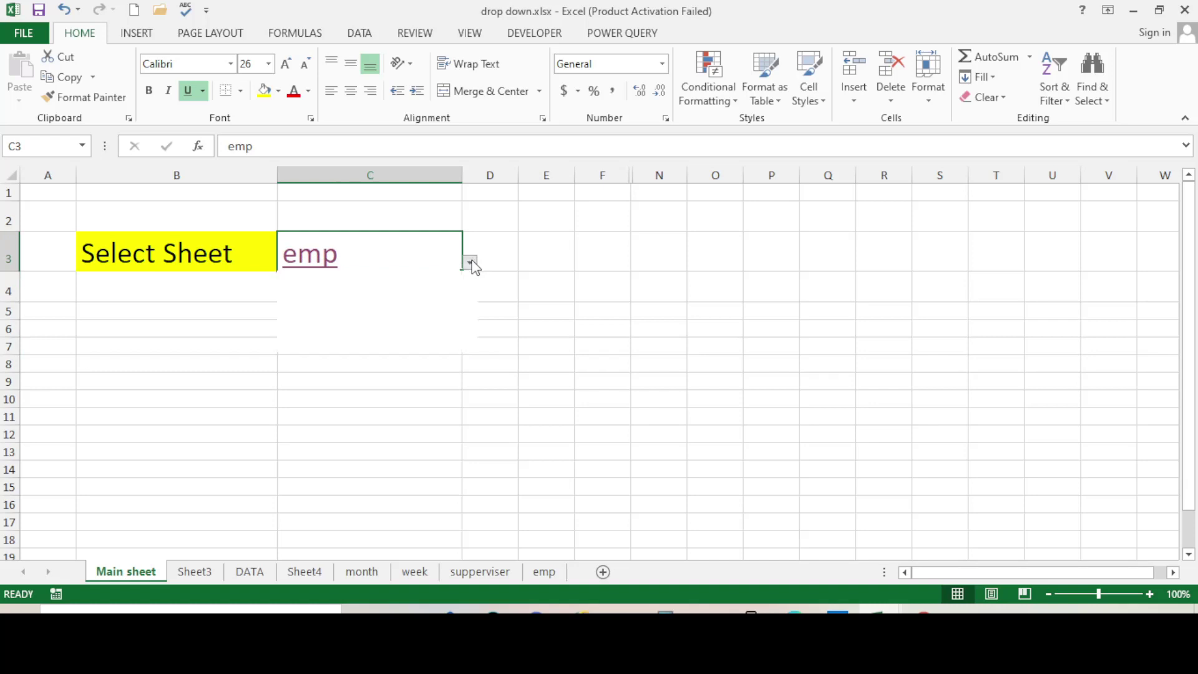
left_click(471, 264)
left_click(421, 300)
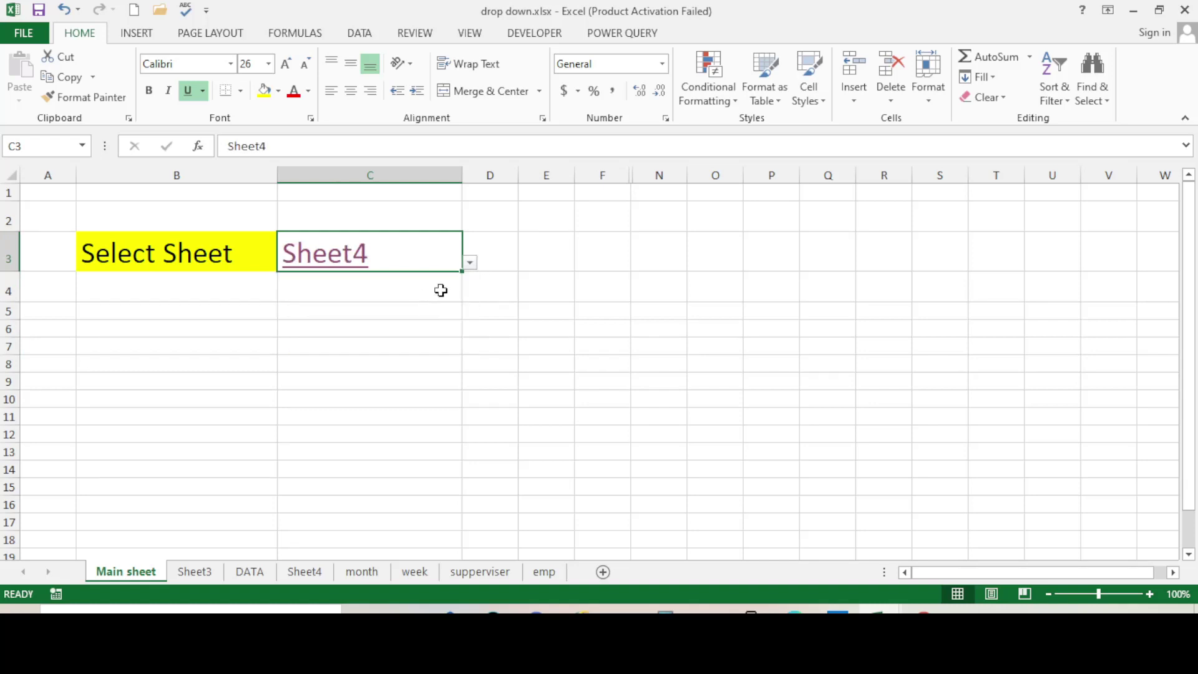
left_click(471, 264)
left_click(397, 321)
left_click(410, 362)
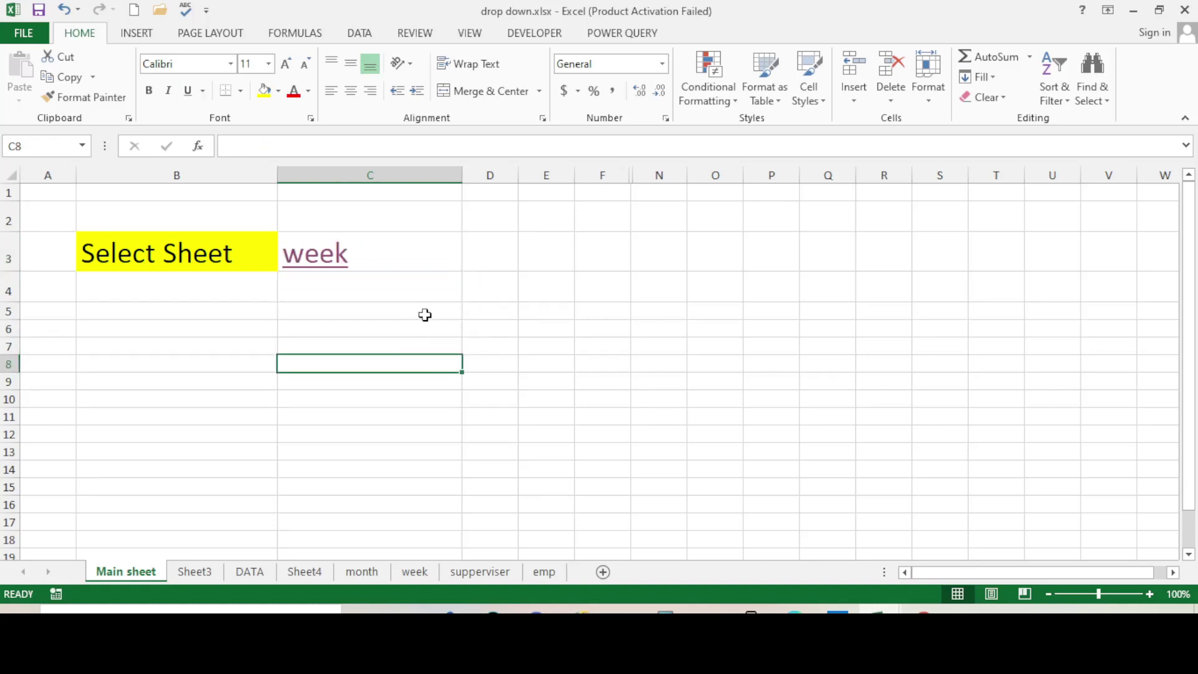
Set the Select Sheet drop-down in cell C3 to supperviser.
left_click(440, 245)
left_click(470, 263)
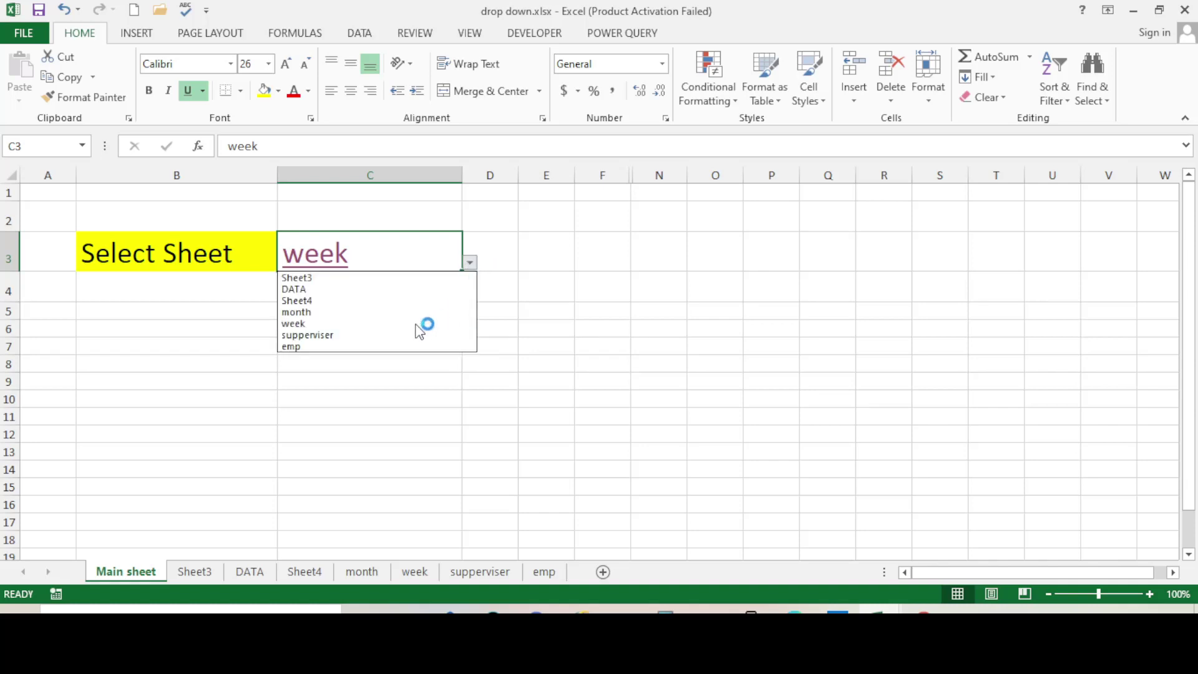
left_click(382, 336)
left_click(536, 362)
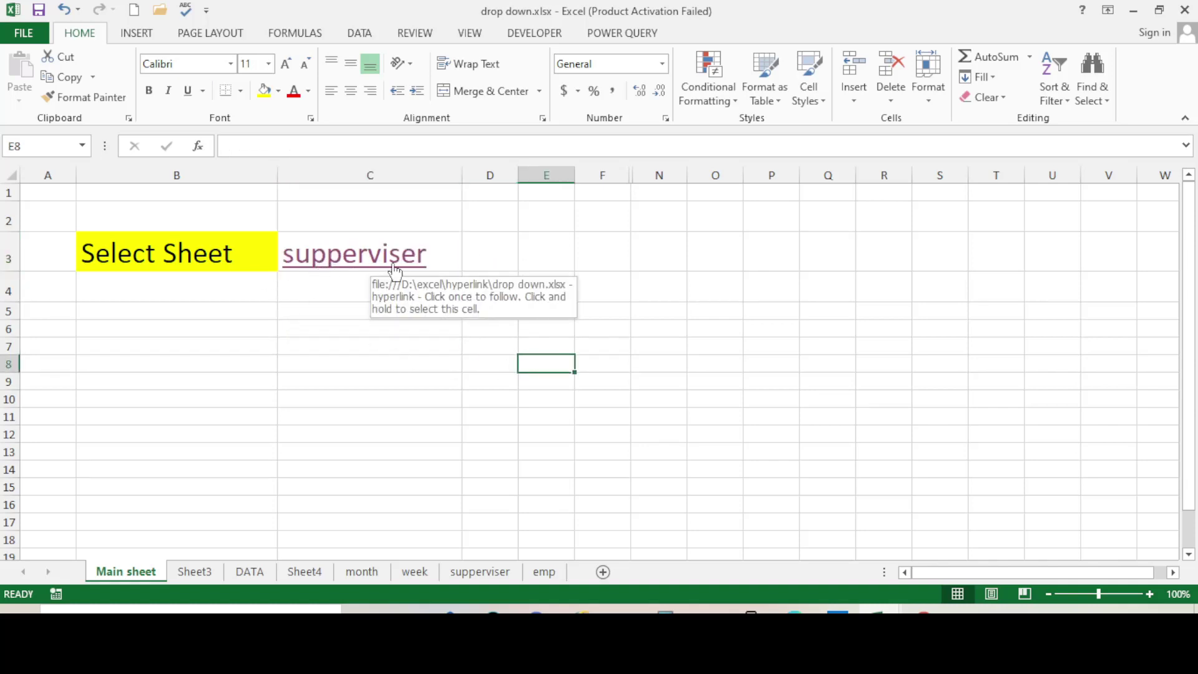
left_click(353, 397)
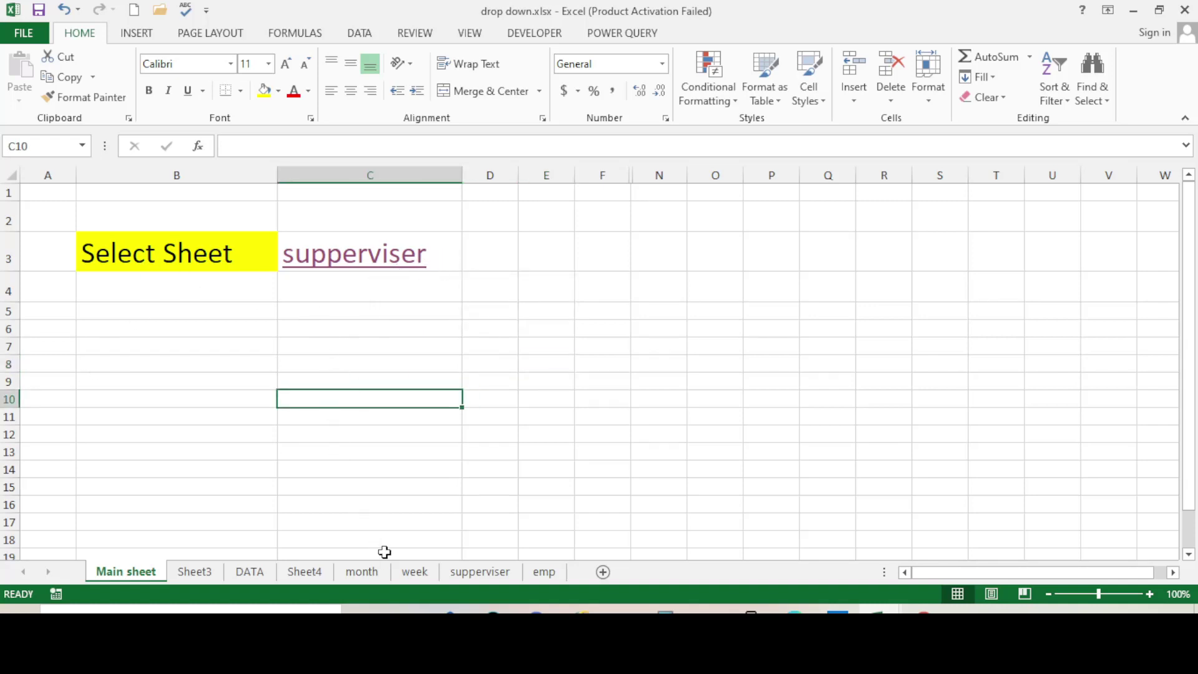
left_click(649, 313)
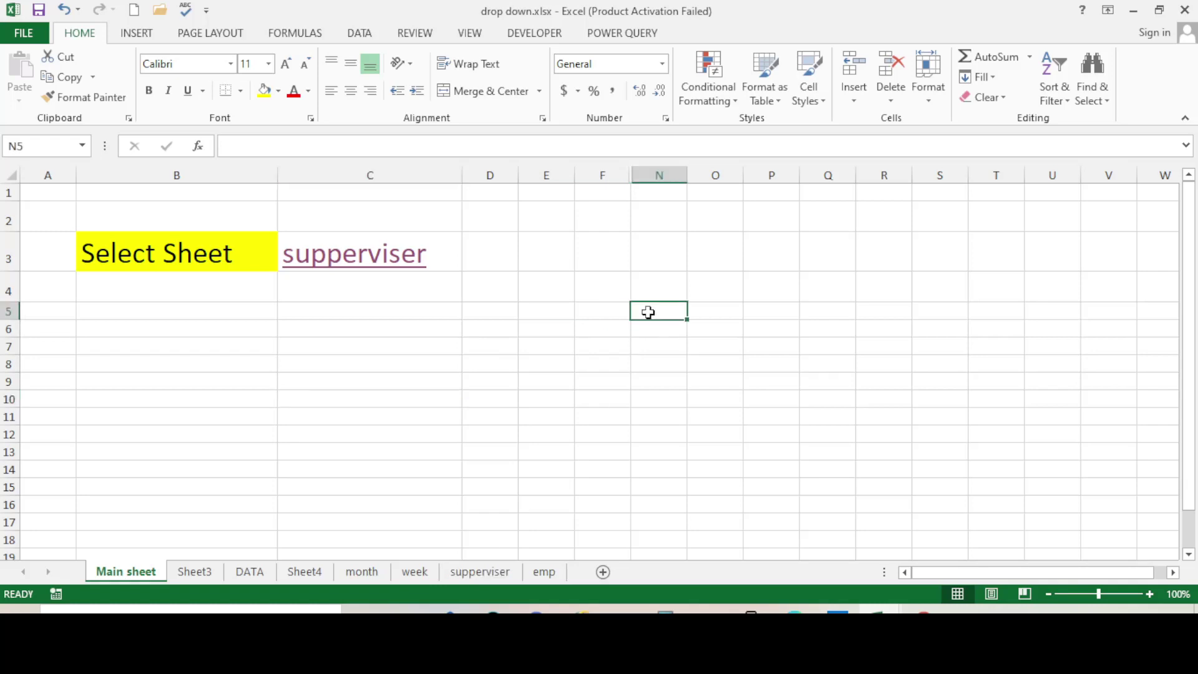
Follow the supperviser hyperlink in C3 to its sheet and return to the Main sheet through the back link.
left_click(348, 271)
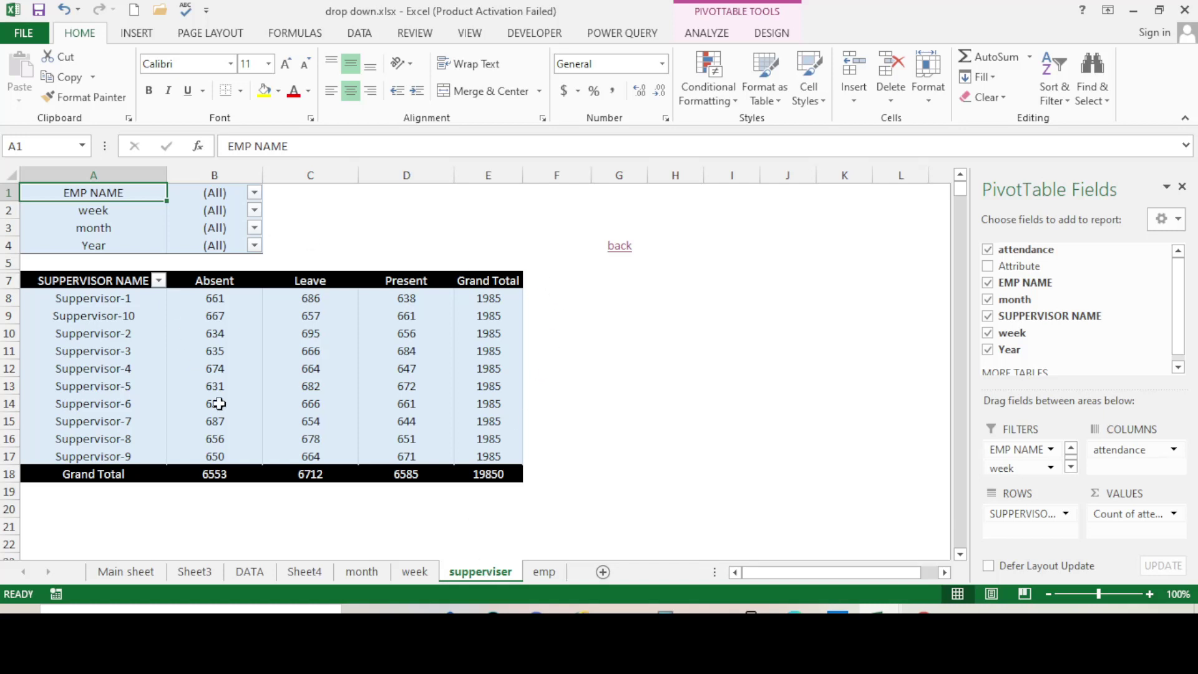
left_click(648, 438)
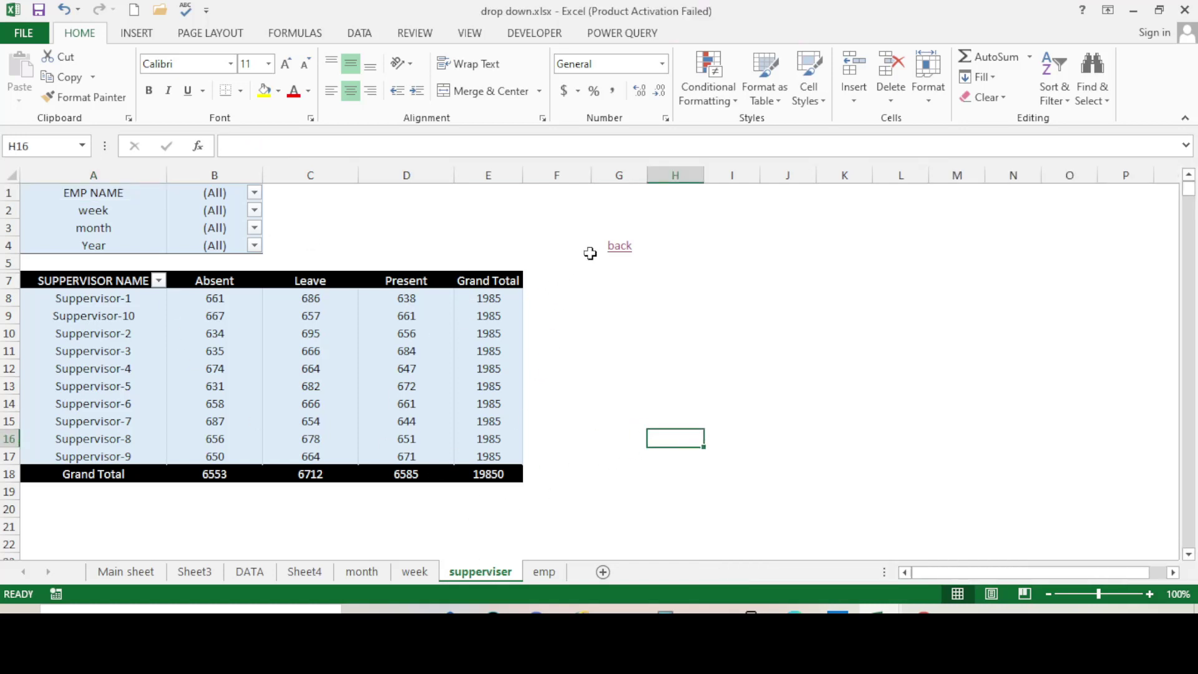
left_click(620, 247)
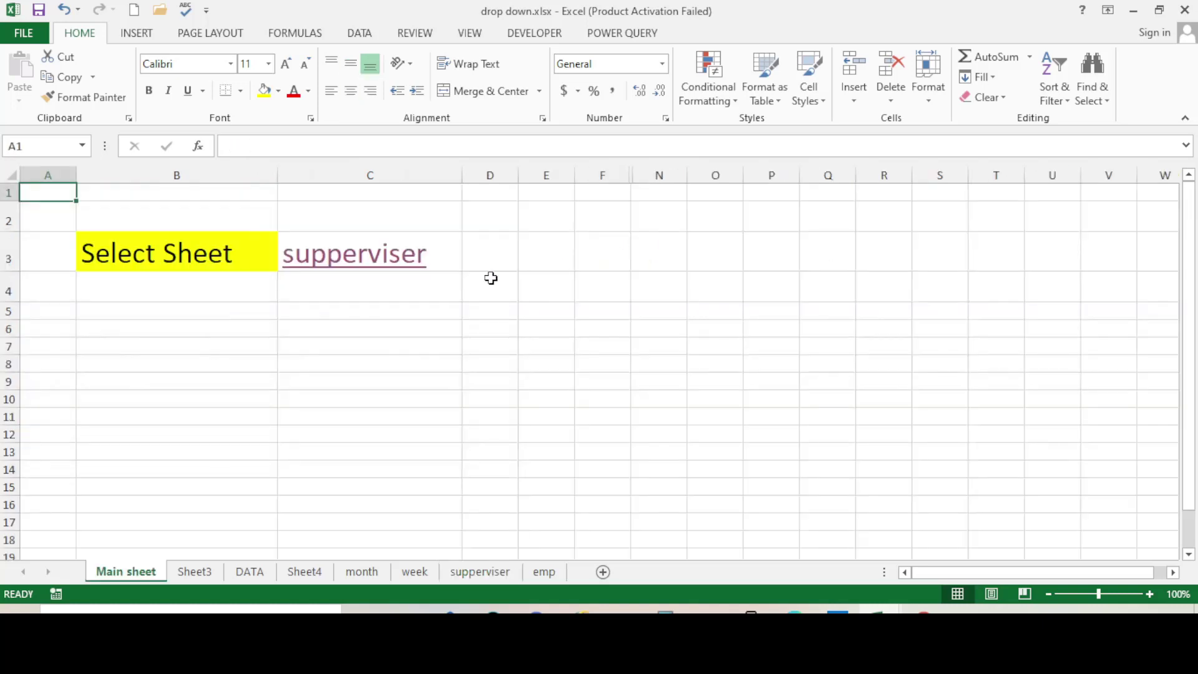
left_click(375, 398)
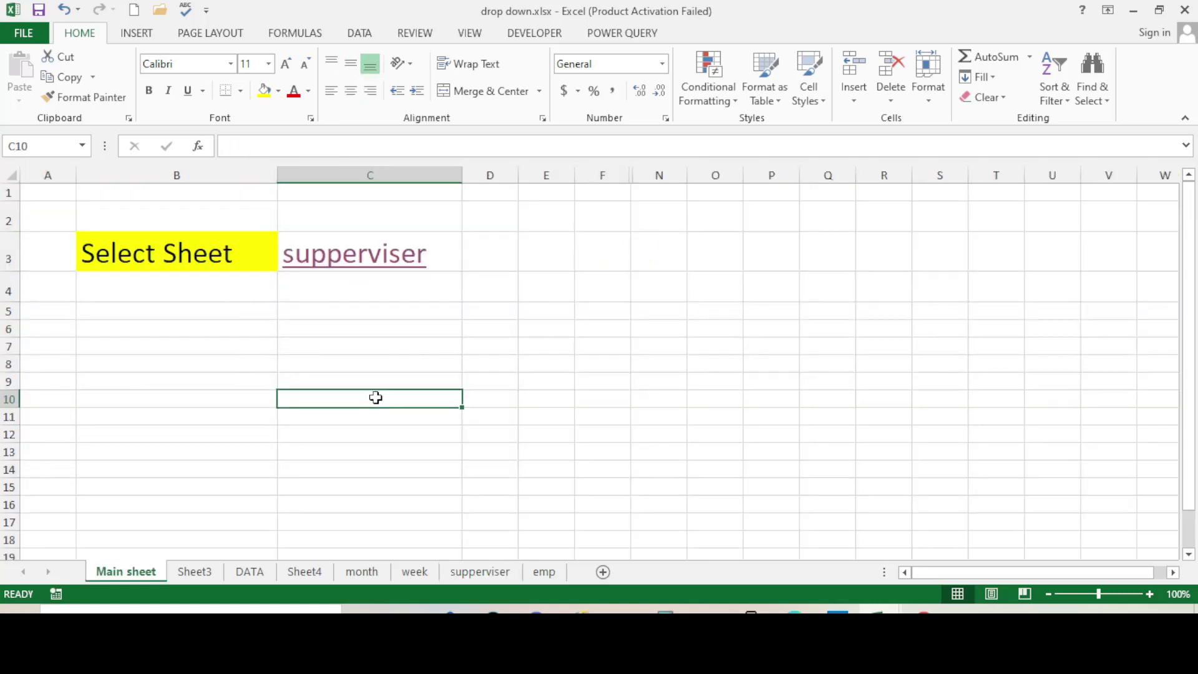
Set the Select Sheet drop-down in cell C3 to week.
left_click(459, 254)
left_click(469, 262)
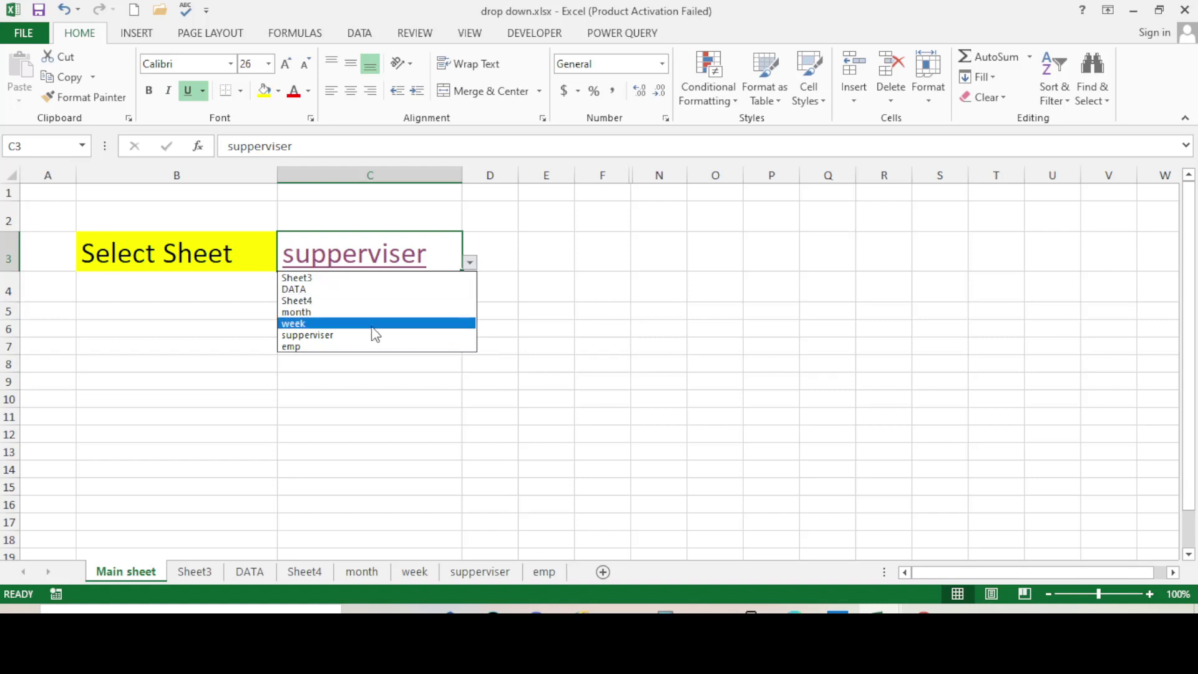
left_click(309, 323)
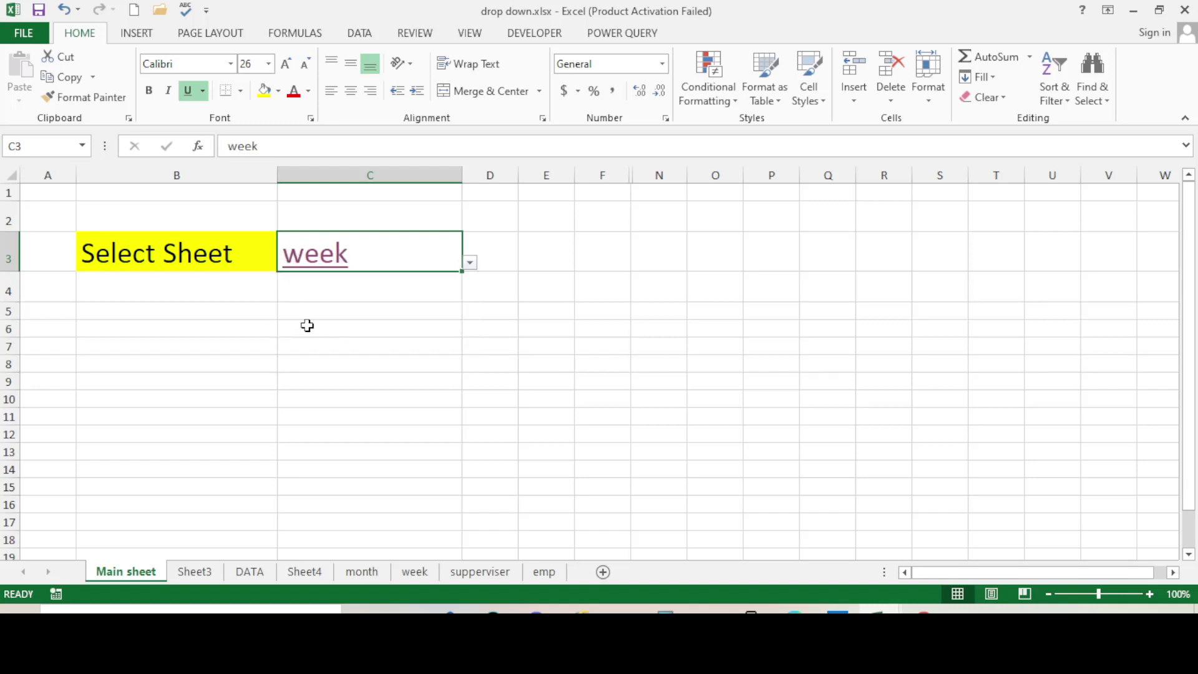
left_click(425, 352)
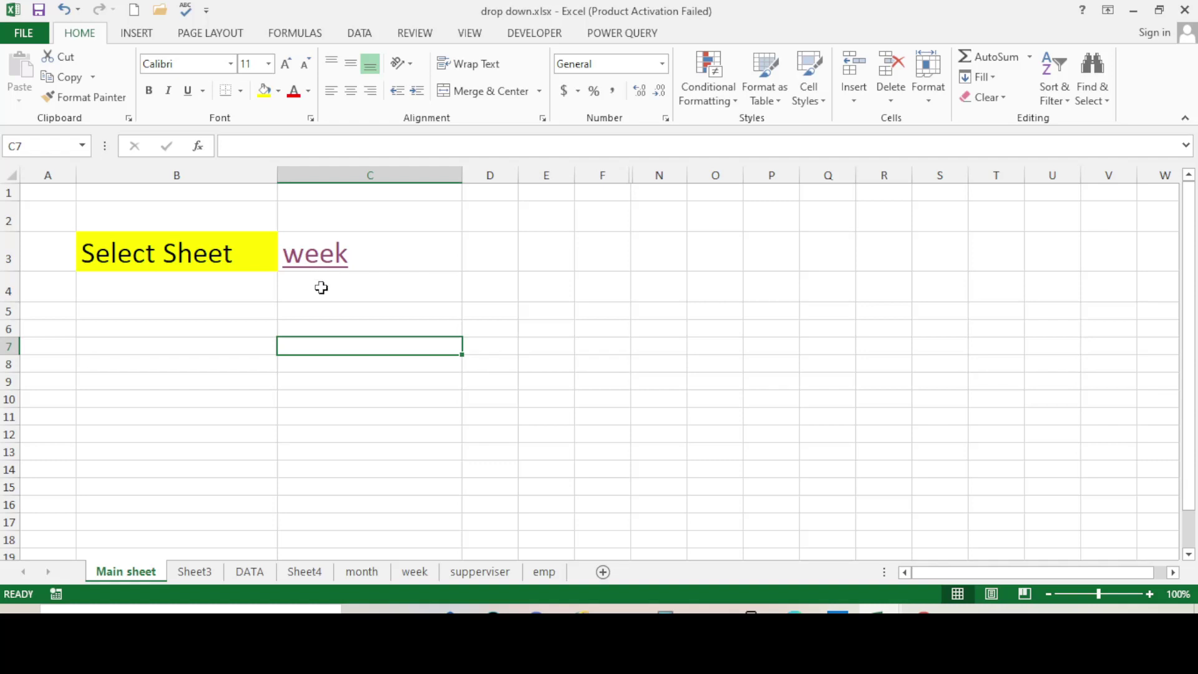
Follow the week hyperlink in C3 to its sheet and return to the Main sheet through the back link.
left_click(320, 266)
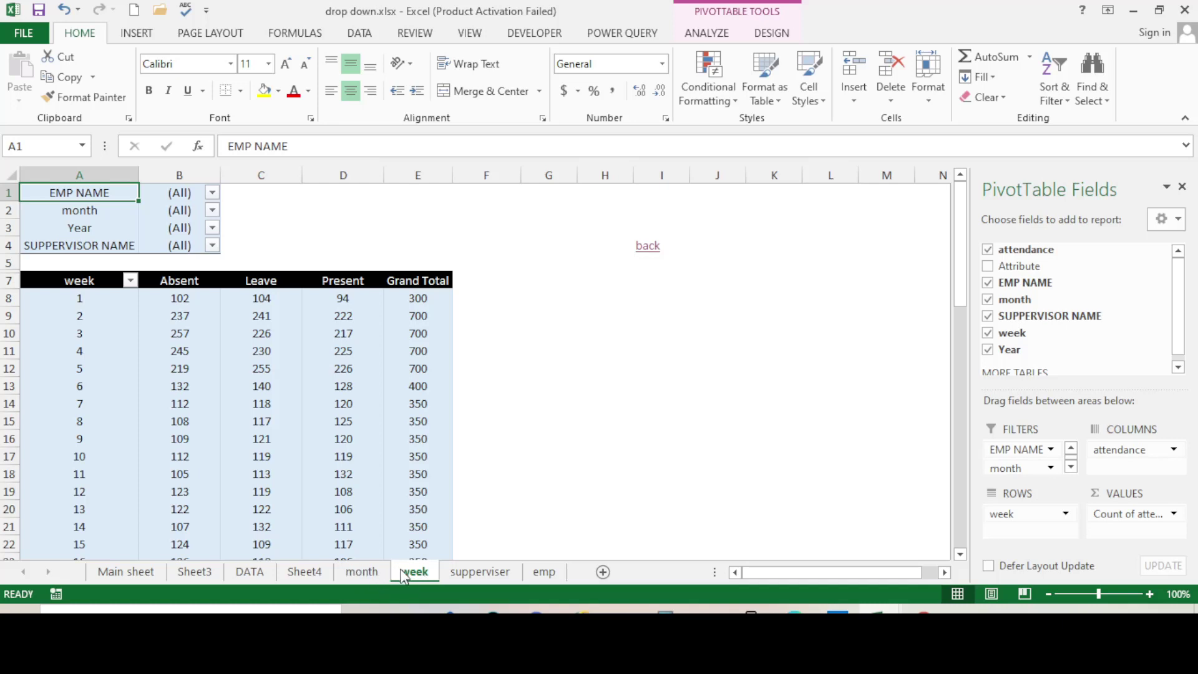
left_click(647, 249)
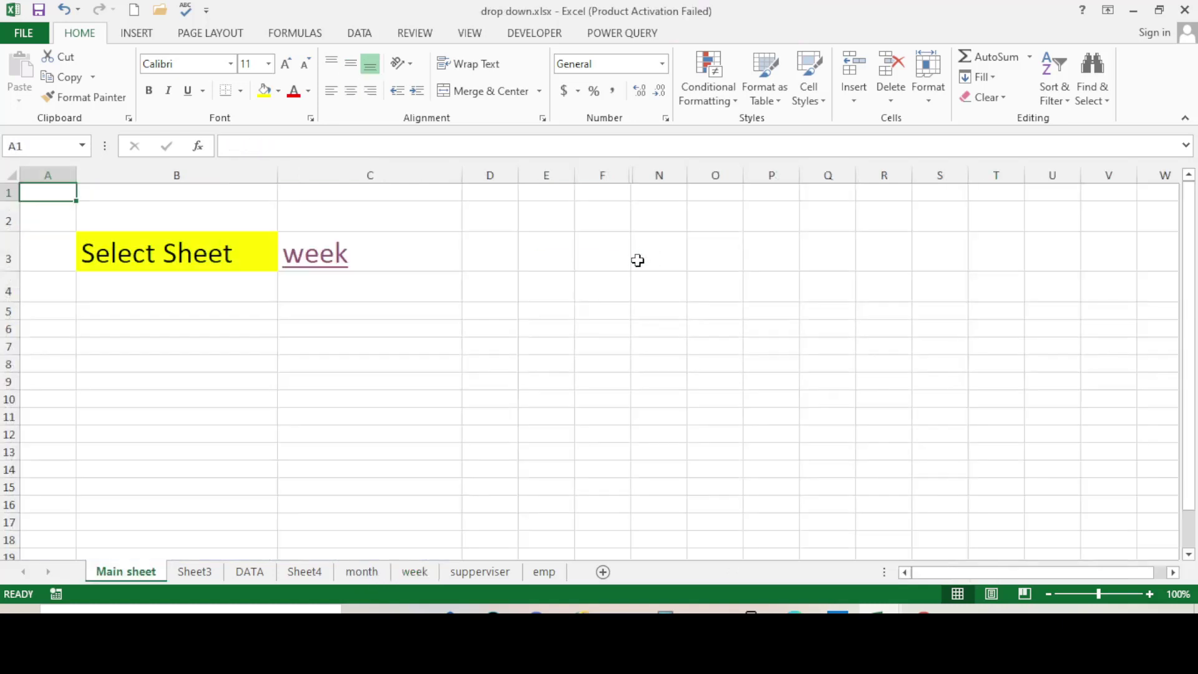
left_click(485, 365)
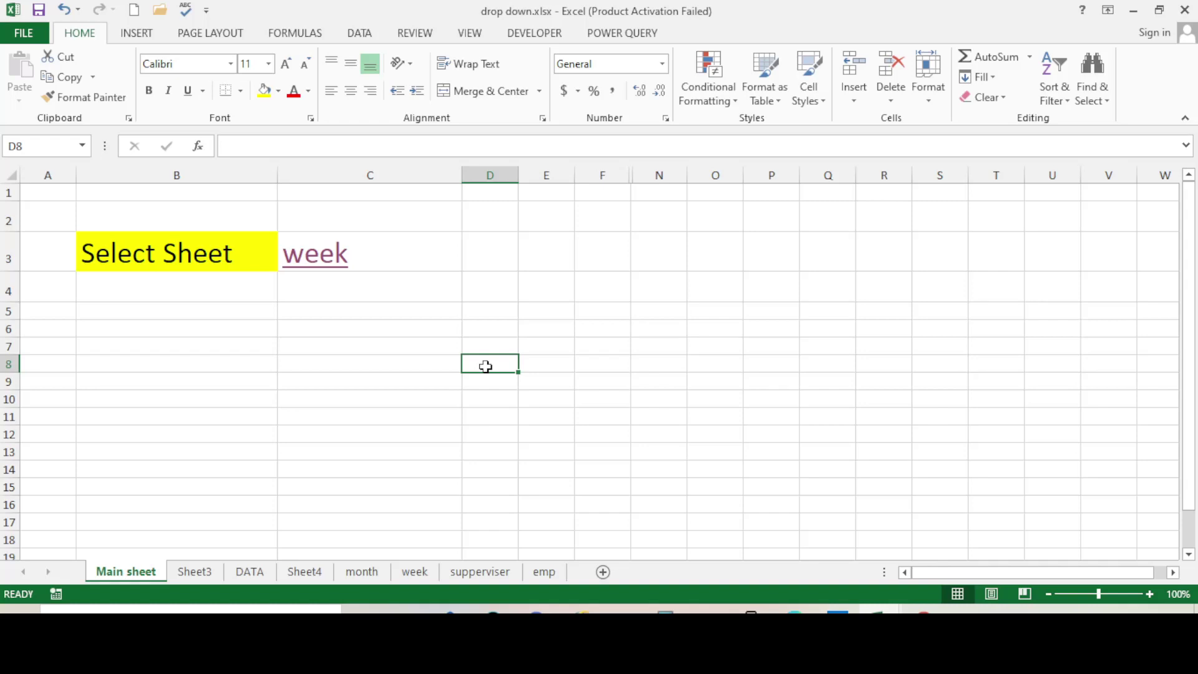
Set the Select Sheet drop-down in cell C3 to Sheet4.
left_click(430, 252)
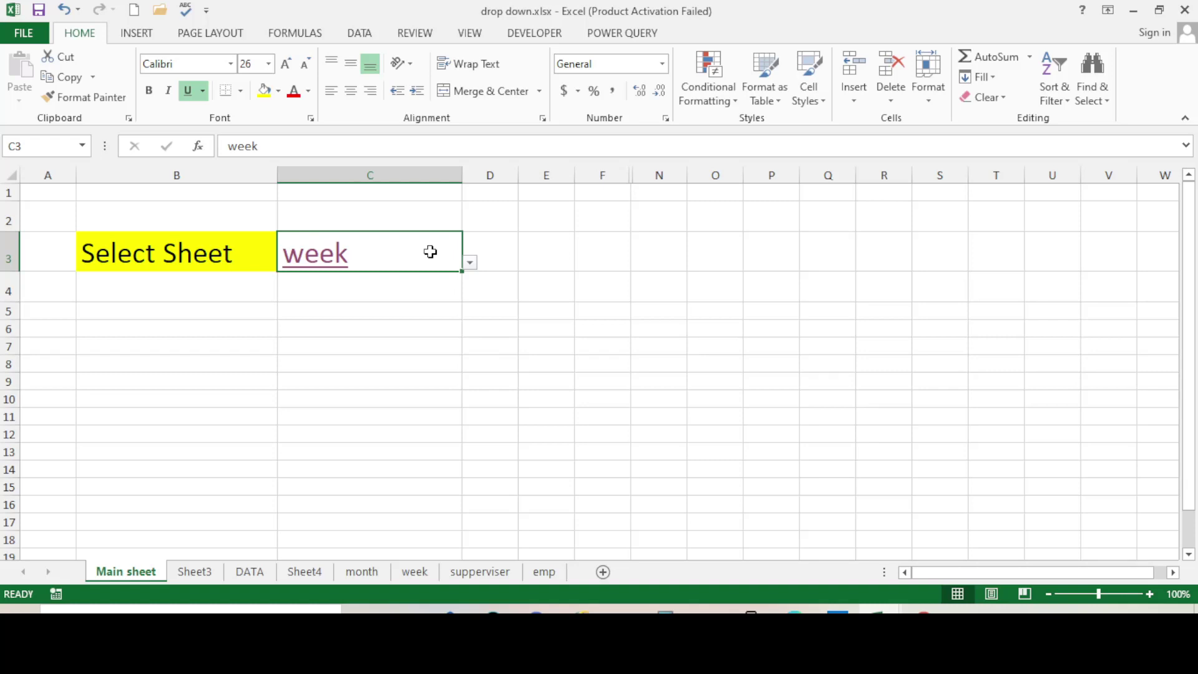
left_click(469, 262)
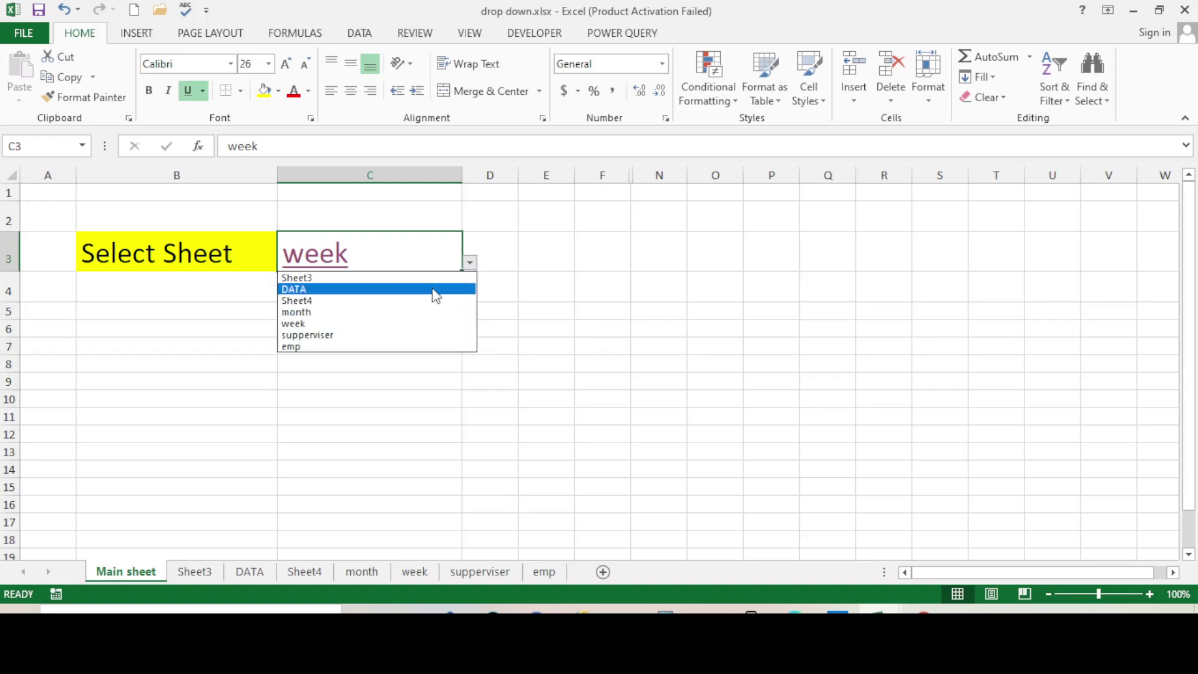
left_click(308, 300)
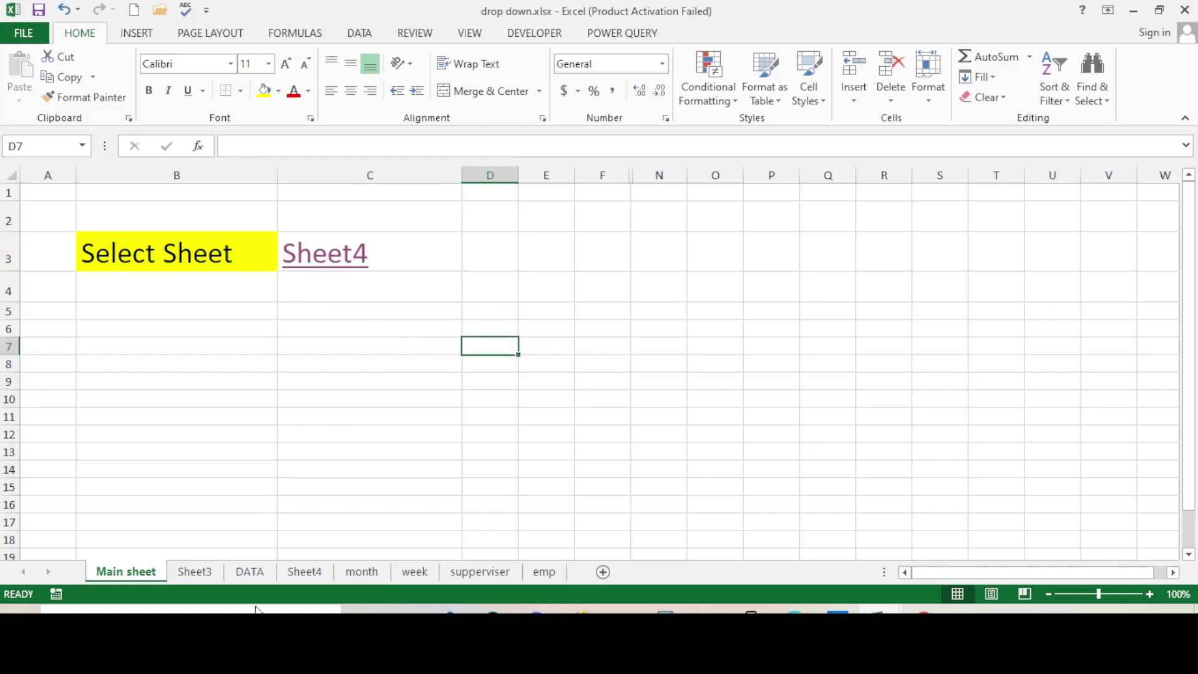
left_click(362, 328)
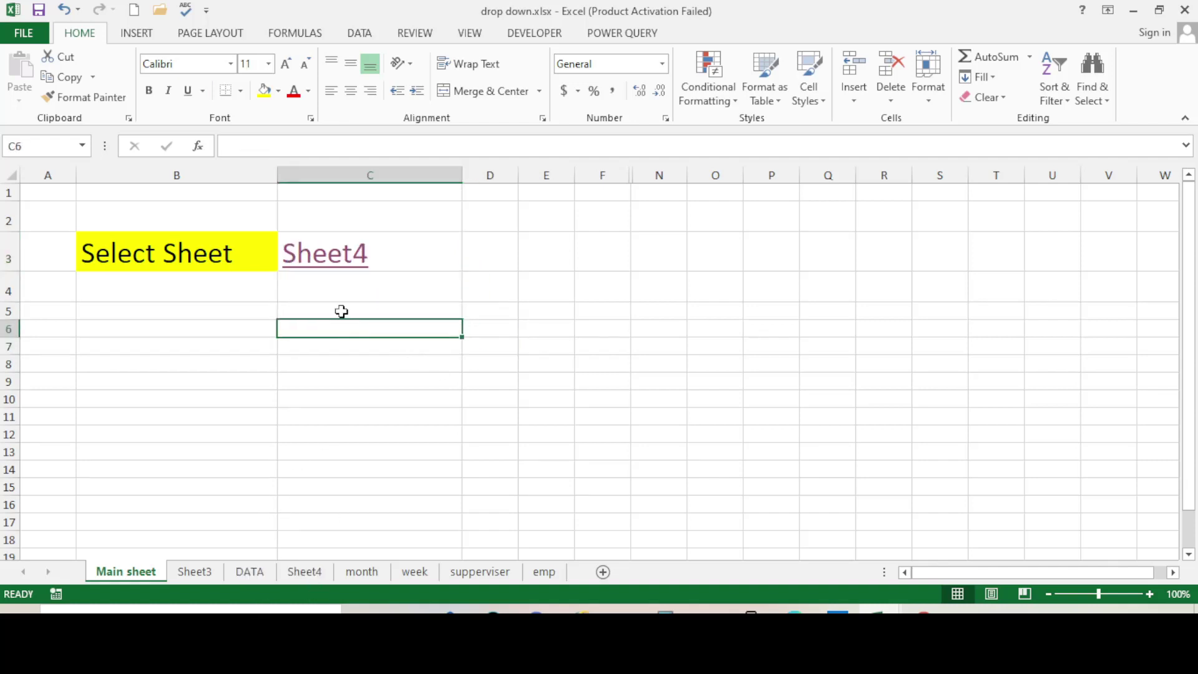
Follow the Sheet4 hyperlink in C3, look over its attendance table, and return to the Main sheet through the back link.
left_click(329, 270)
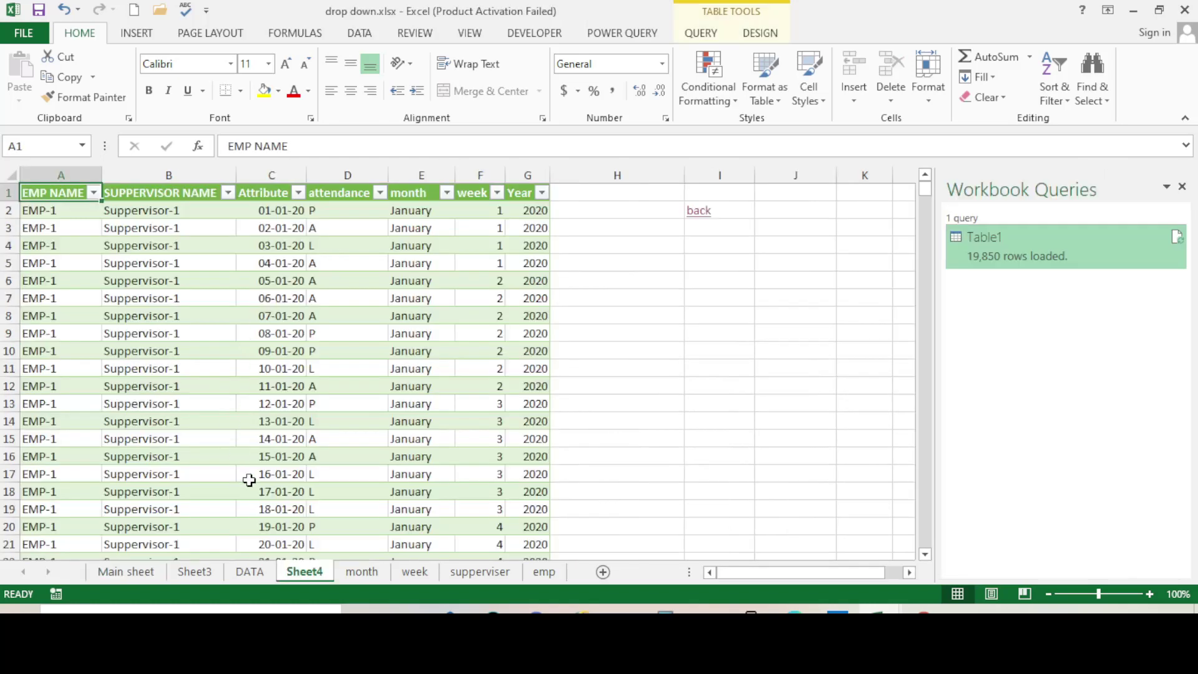
scroll(368, 437, "down", 4)
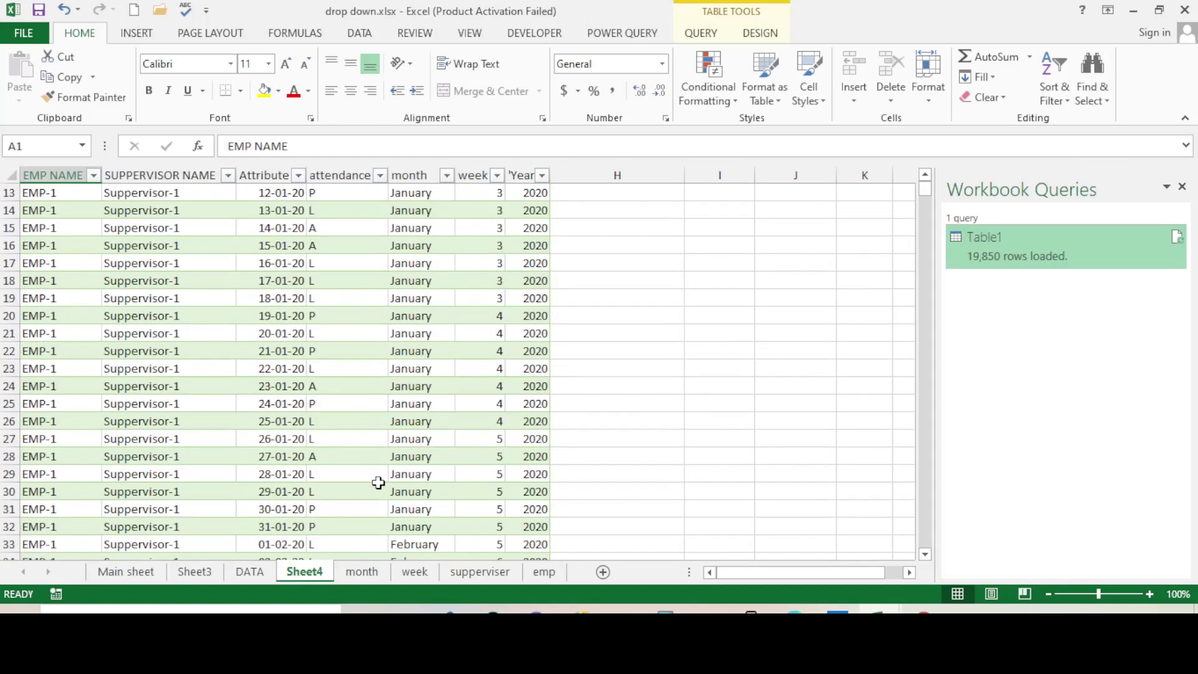
scroll(377, 481, "up", 4)
left_click(696, 211)
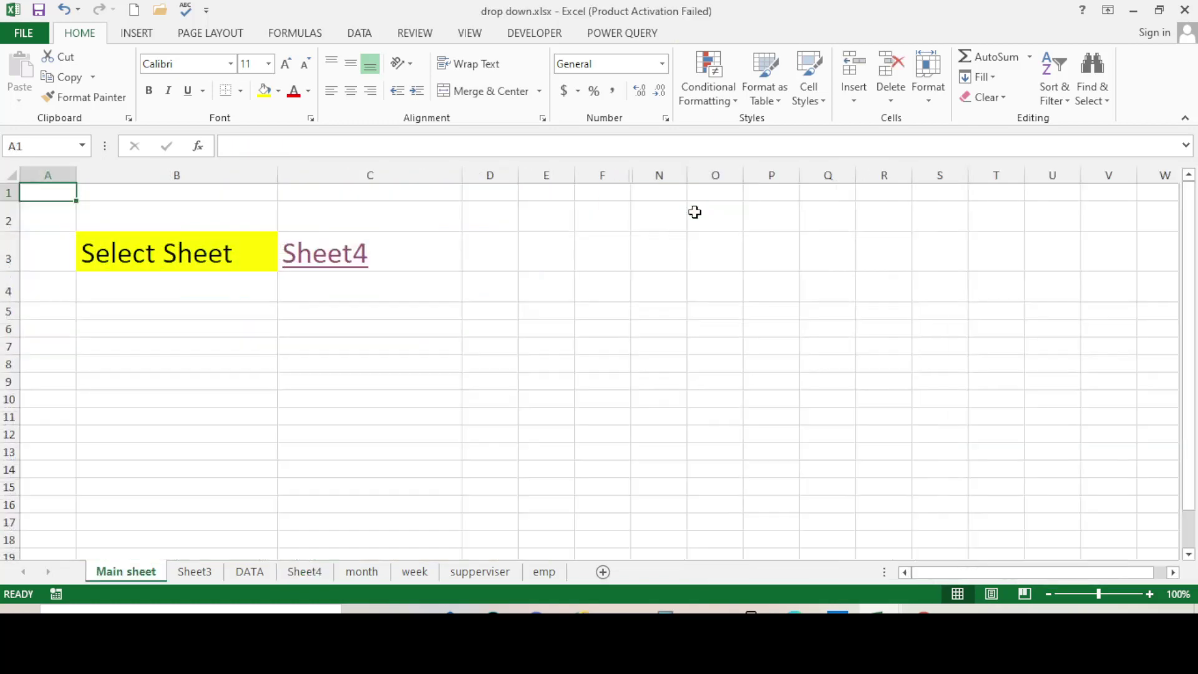
left_click(422, 282)
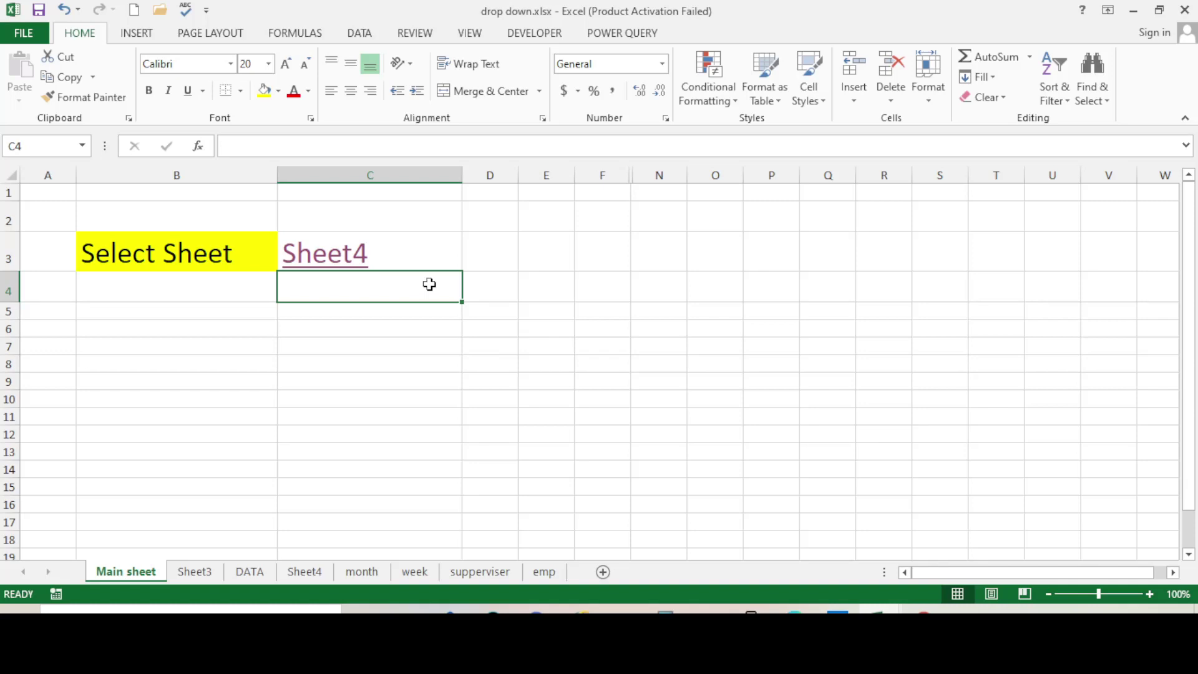
Switch to the book2.xlsx workbook, showing the list of sheet names on Sheet2.
left_click(747, 333)
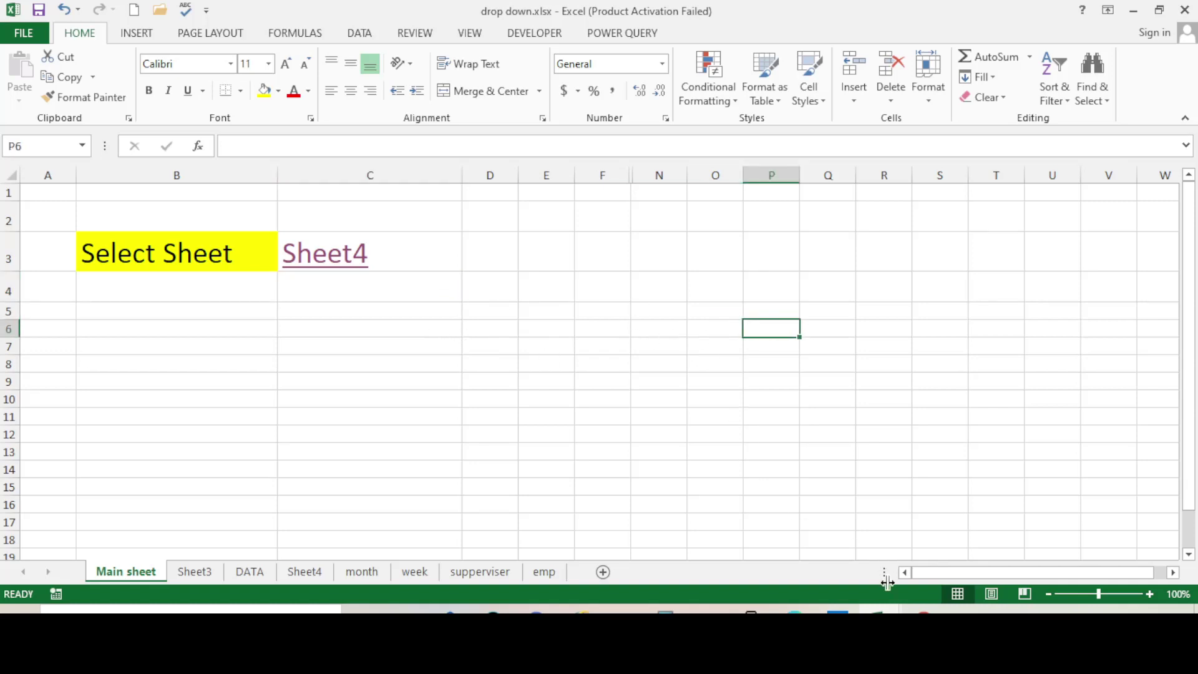
left_click(878, 608)
left_click(941, 561)
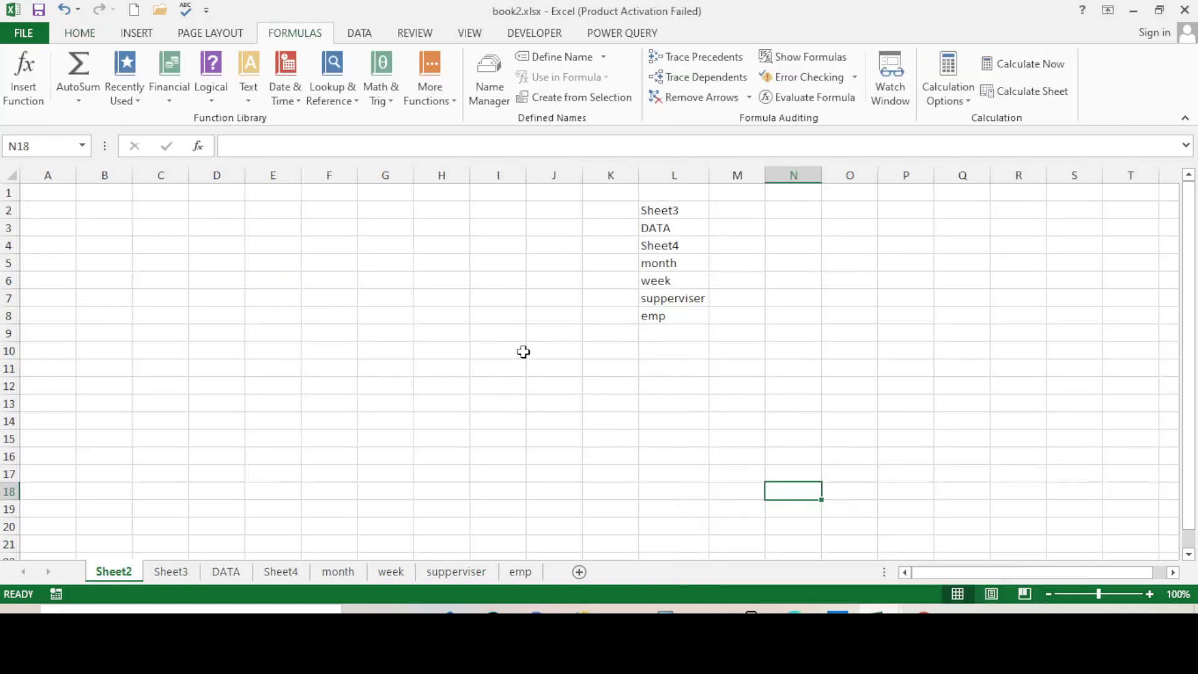
left_click(515, 350)
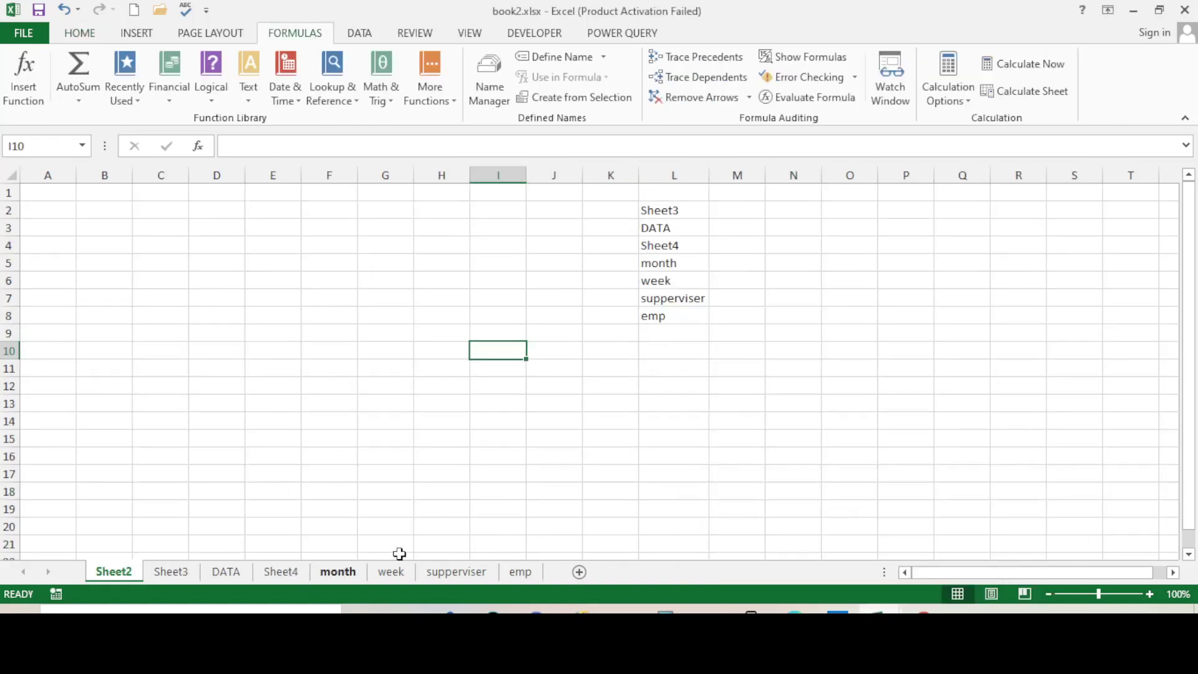
left_click(166, 243)
left_click_drag(112, 211, 159, 210)
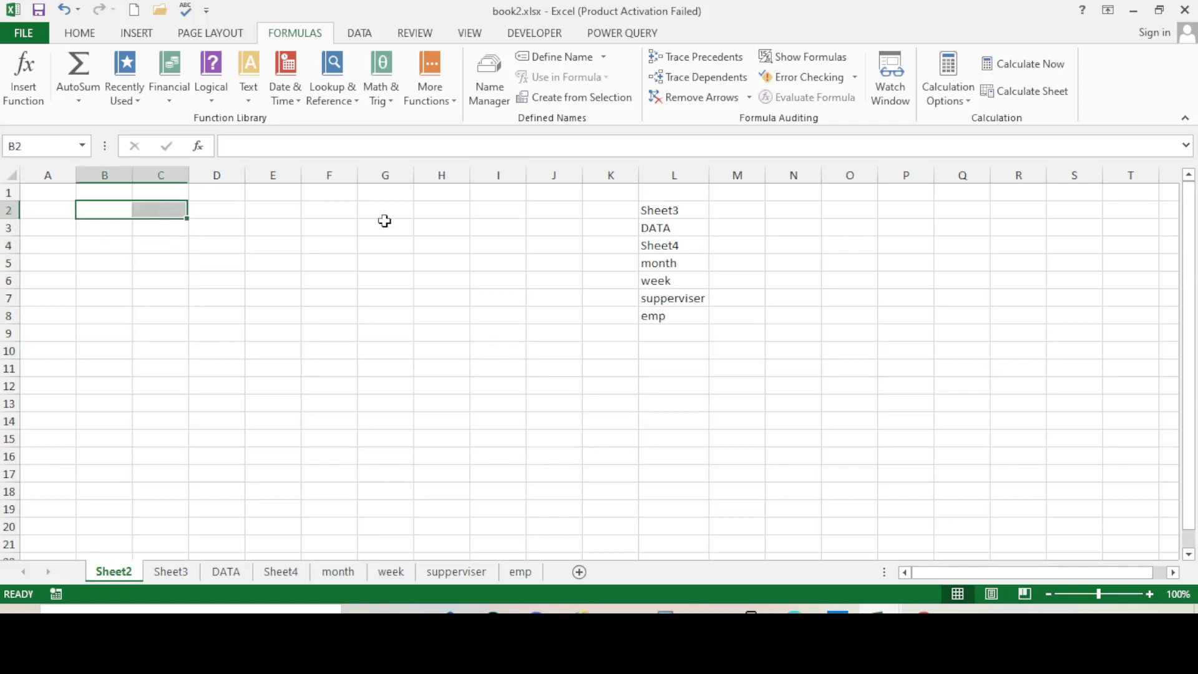
left_click(387, 225)
left_click(448, 247)
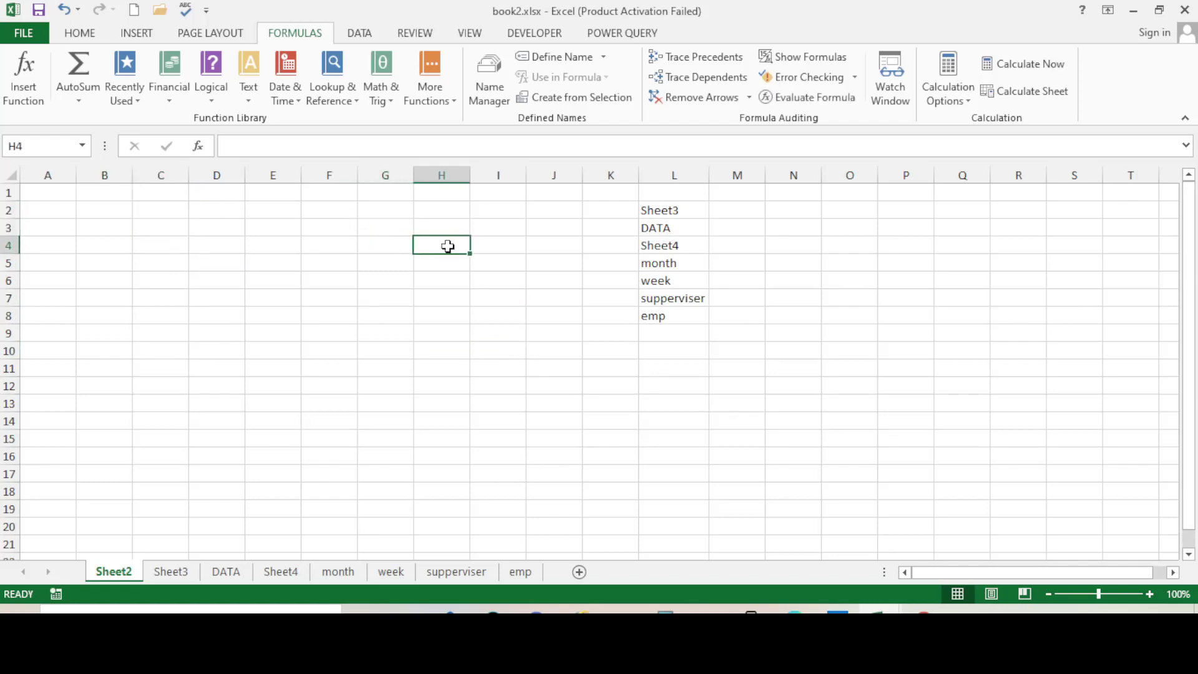
left_click(80, 33)
left_click(337, 309)
left_click(543, 280)
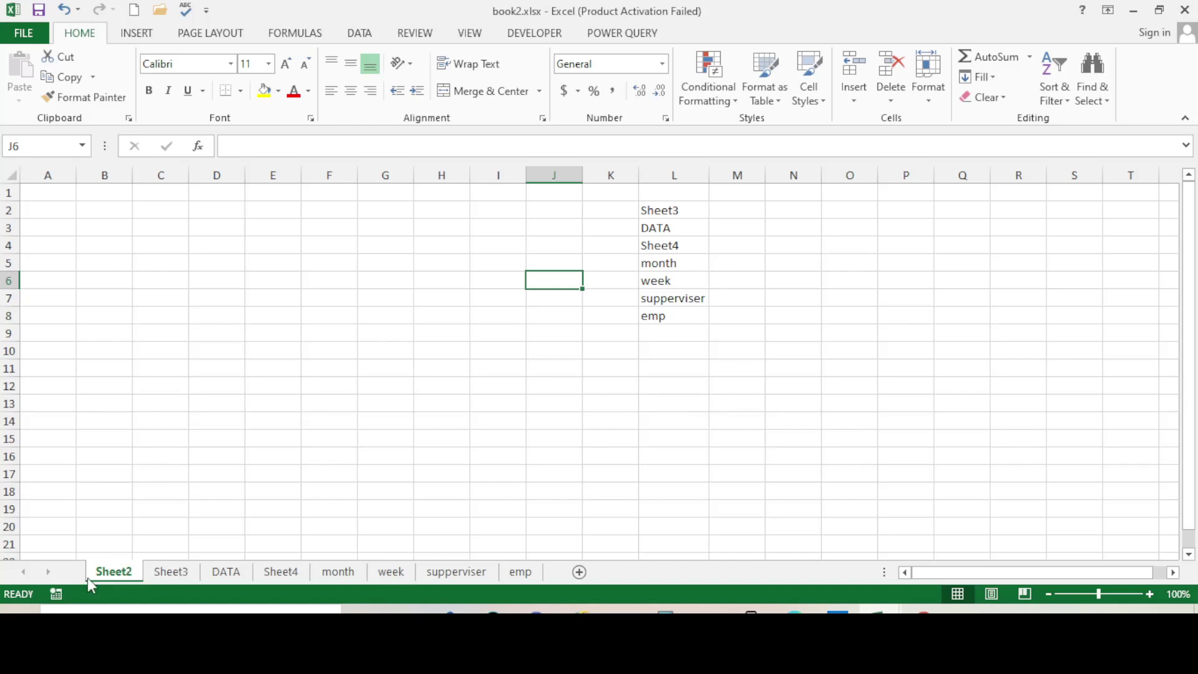
Rename the Sheet2 worksheet as "Main sheet".
right_click(132, 575)
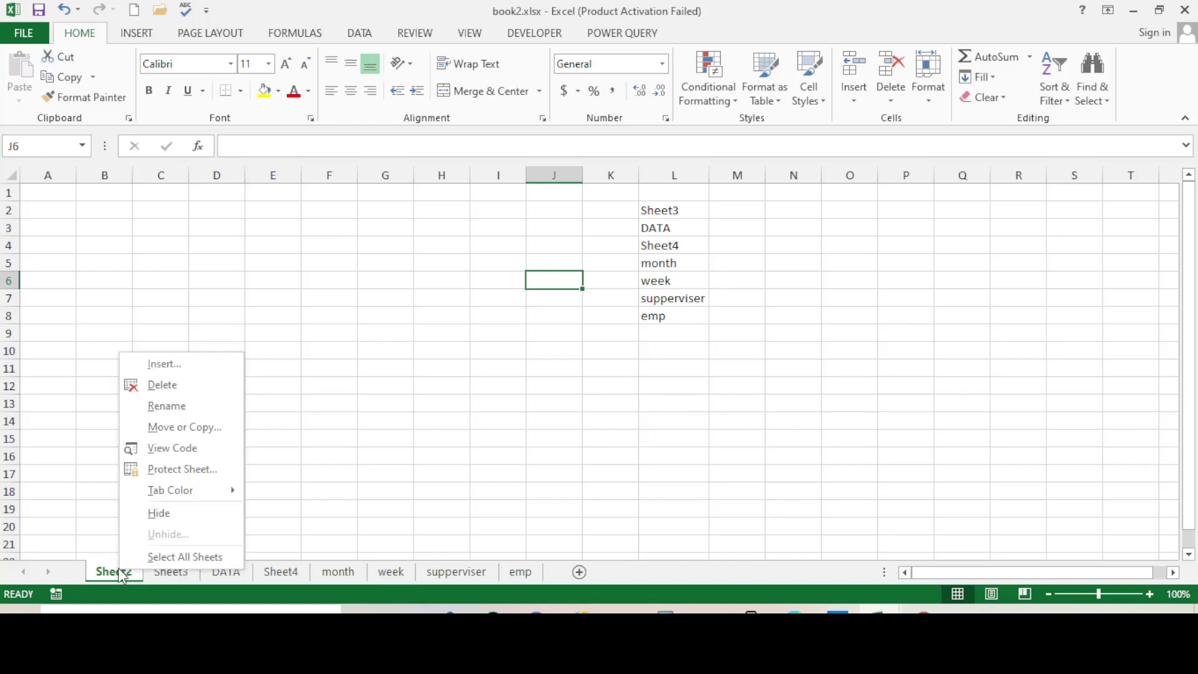
left_click(171, 410)
type("M")
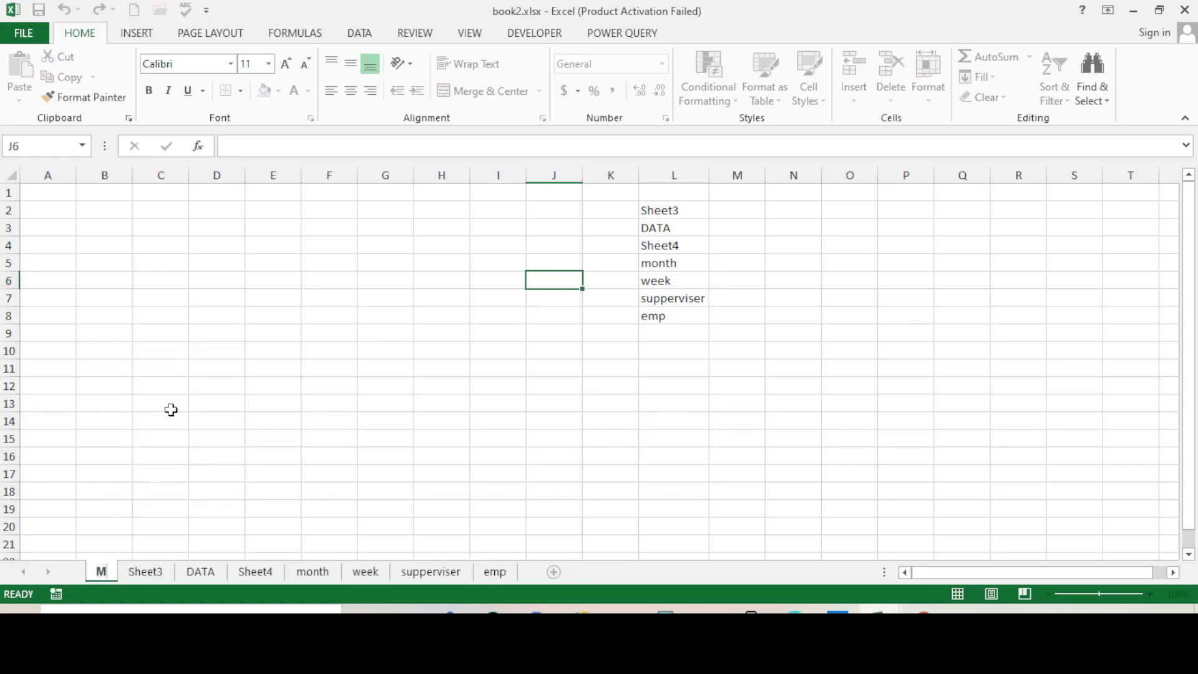
type("ain")
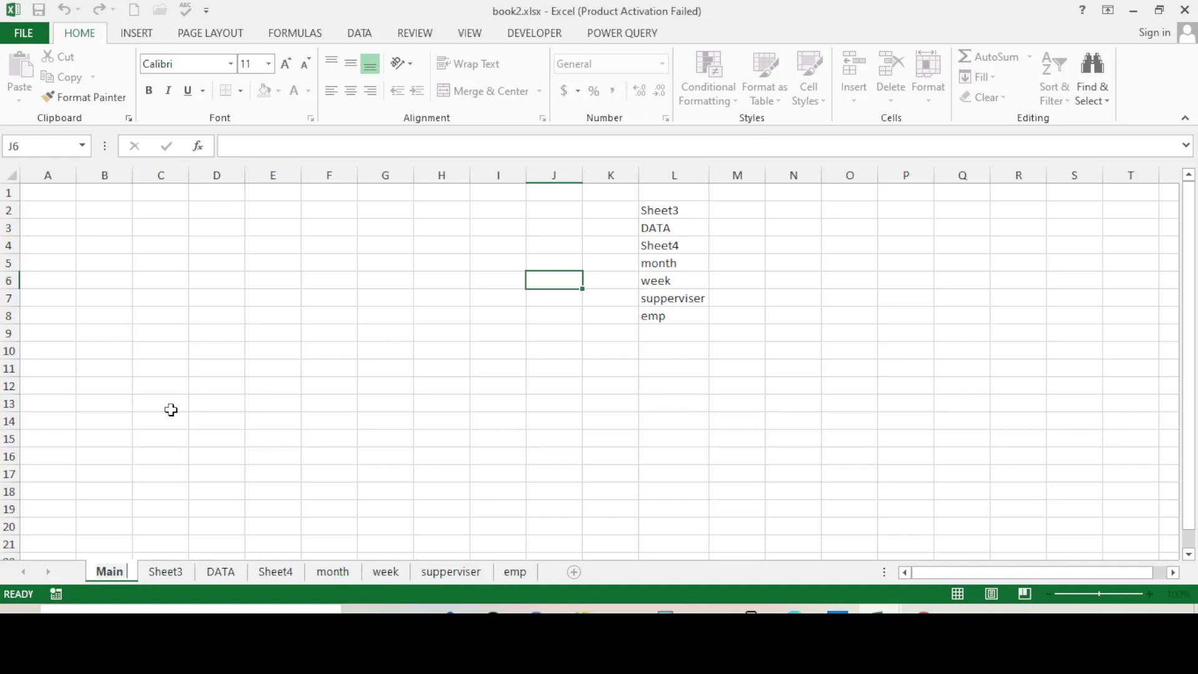
type(" sheet")
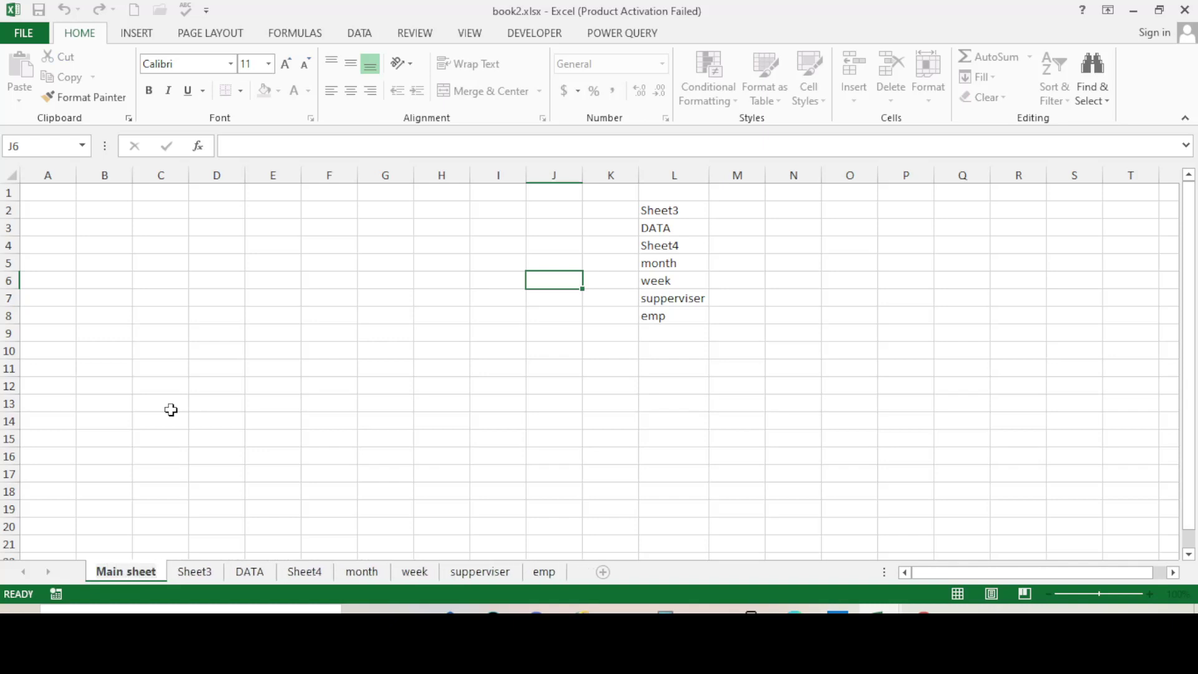
key("Return")
left_click_drag(324, 364, 323, 354)
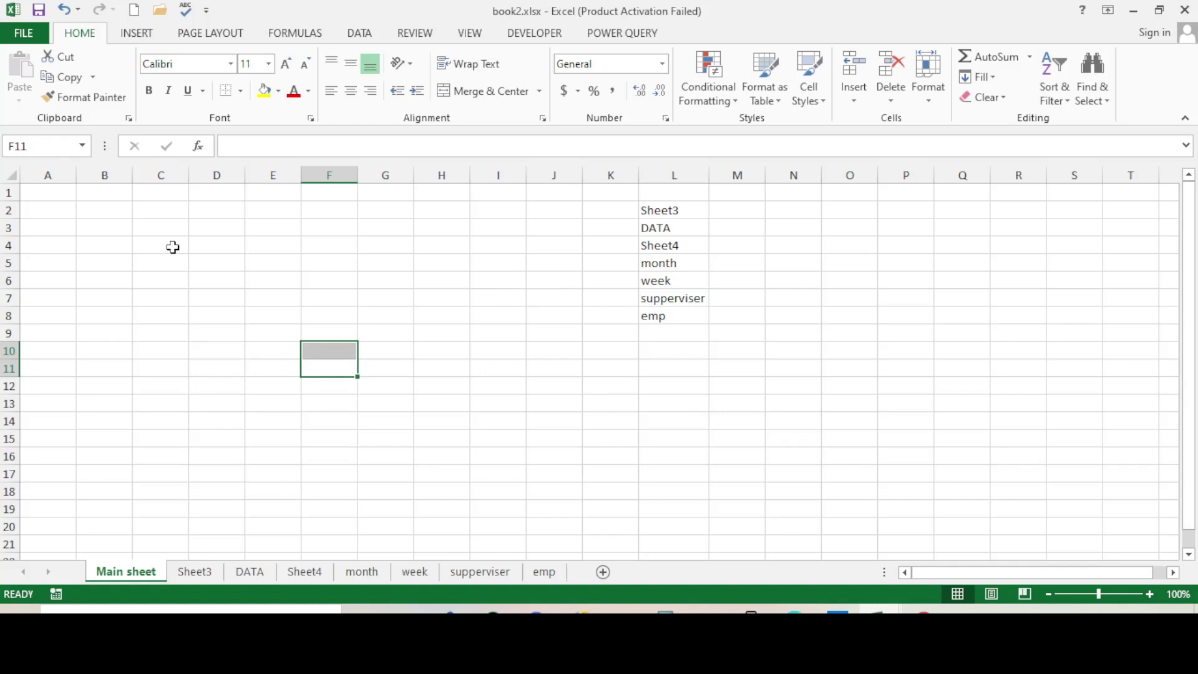
Enter the label "Select sheet" in cell C2 and autofit column C to the text.
left_click(157, 225)
left_click(161, 211)
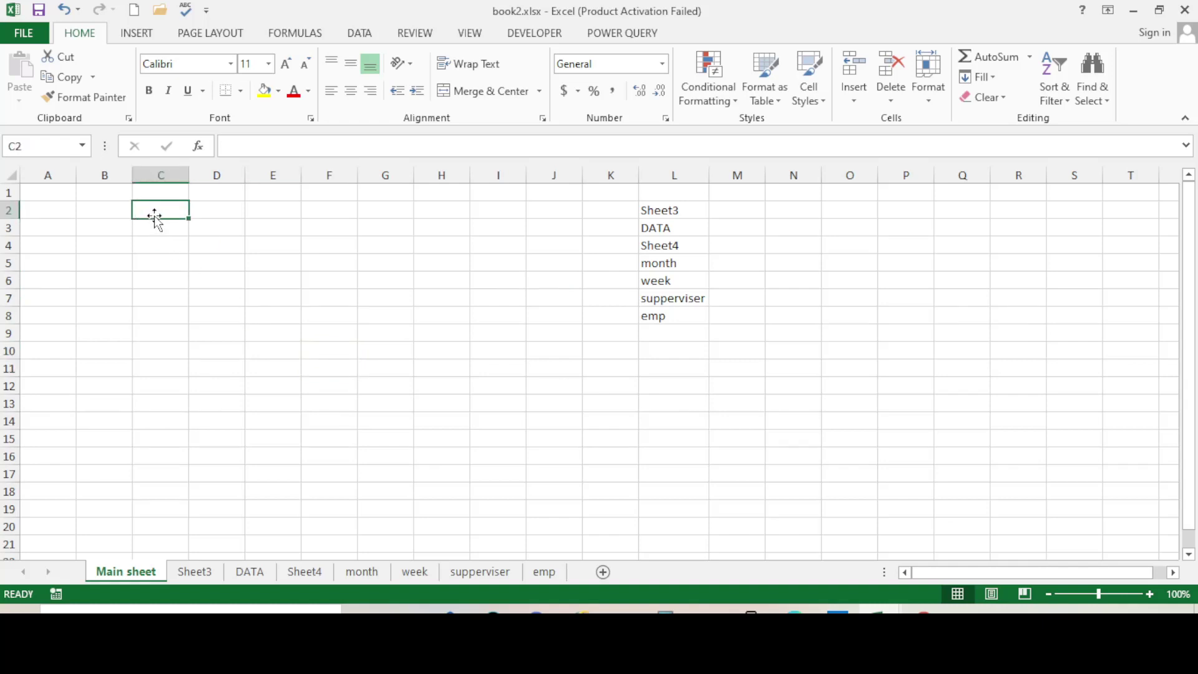
type("Select")
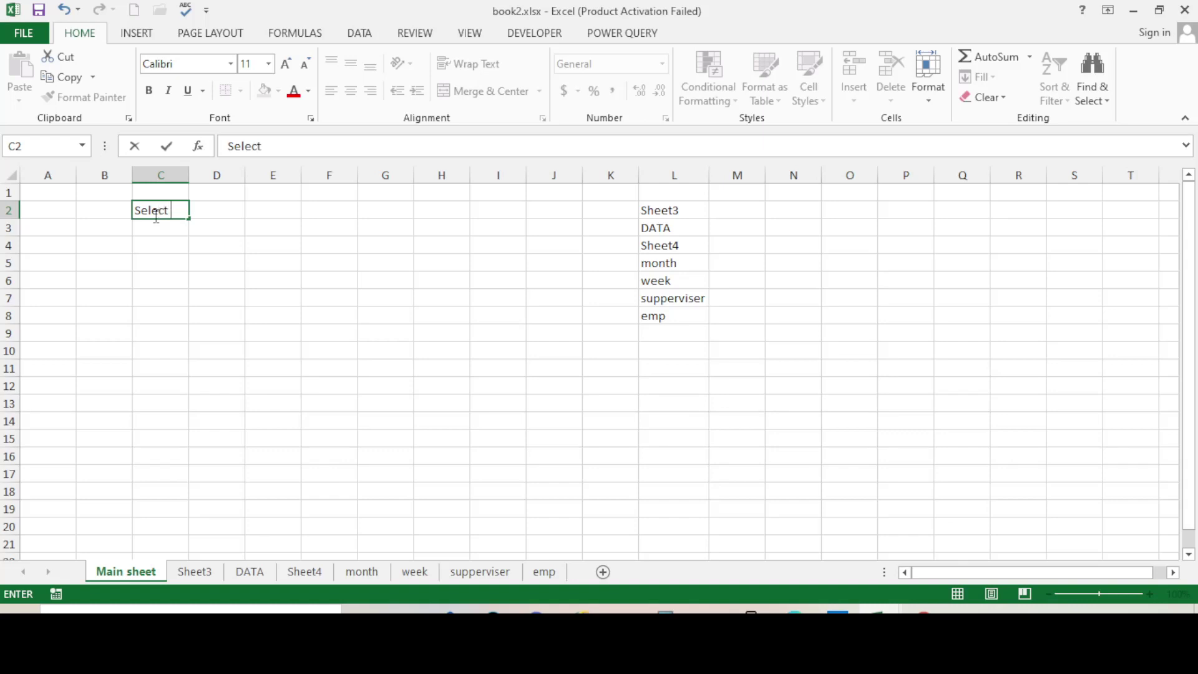
type(" sheet")
left_click(191, 245)
double_click(188, 171)
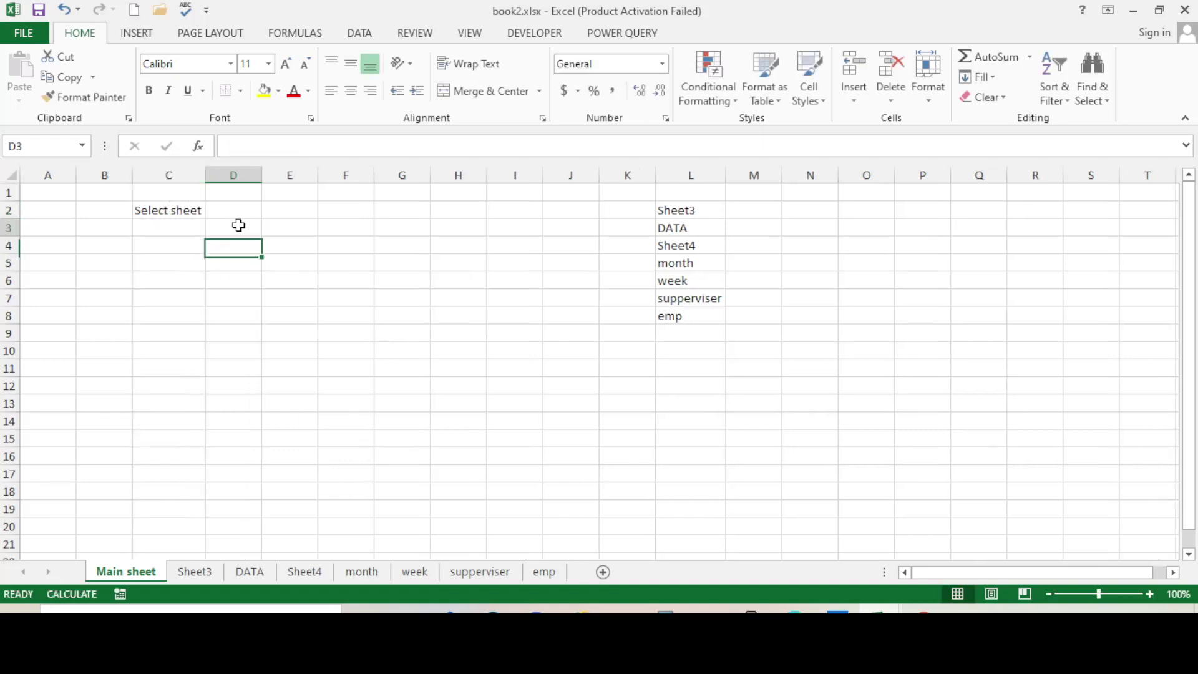
Set the font size of cells C2:D2 to 20.
left_click(195, 214)
left_click(274, 226)
left_click_drag(150, 213, 220, 210)
left_click(250, 65)
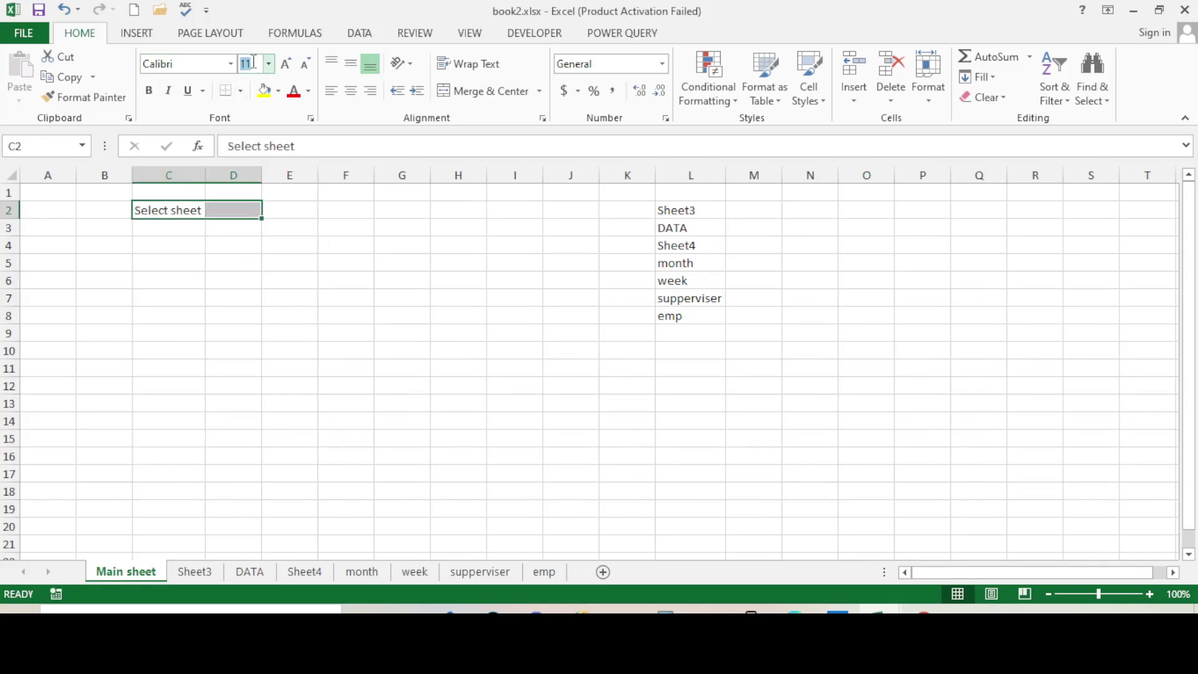
key("Return")
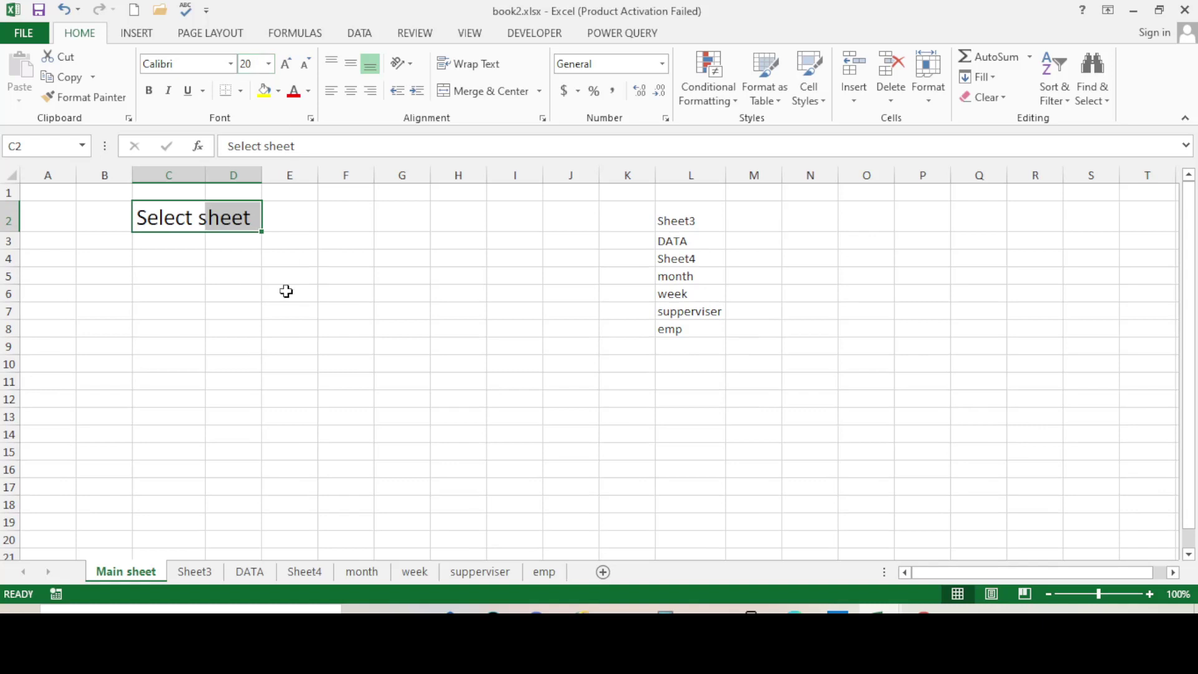
Autofit column C to the enlarged label and widen column D to about the same width.
left_click(282, 310)
double_click(205, 175)
left_click(304, 258)
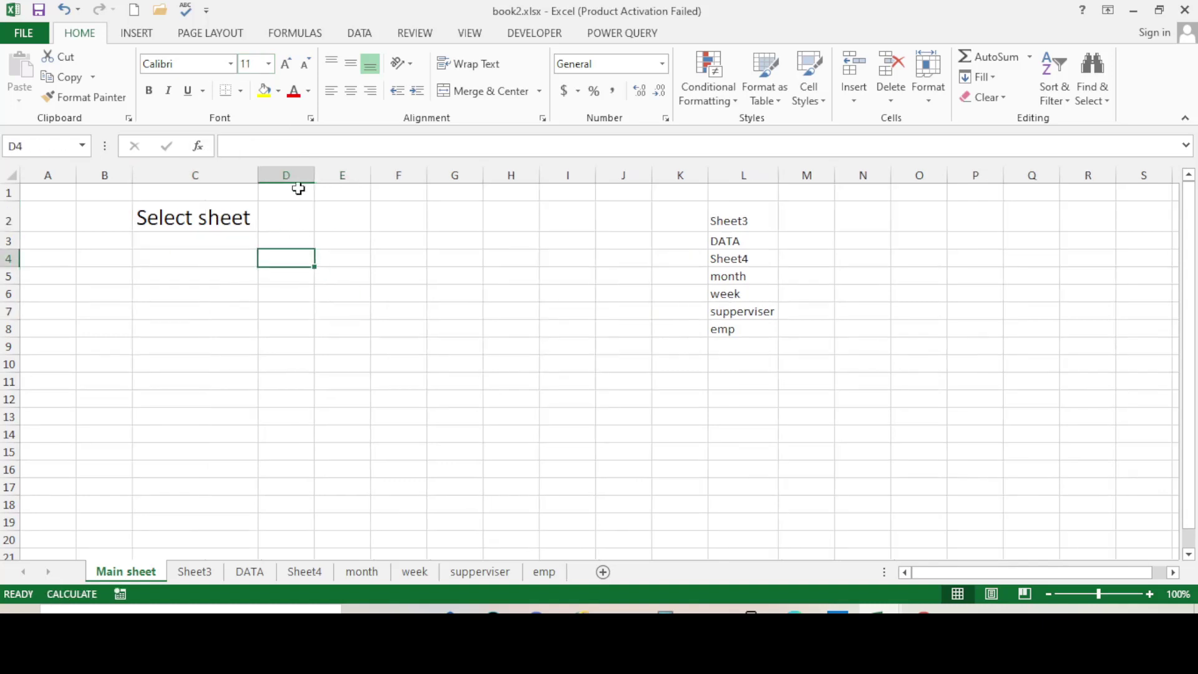
left_click_drag(312, 168, 375, 174)
left_click(427, 260)
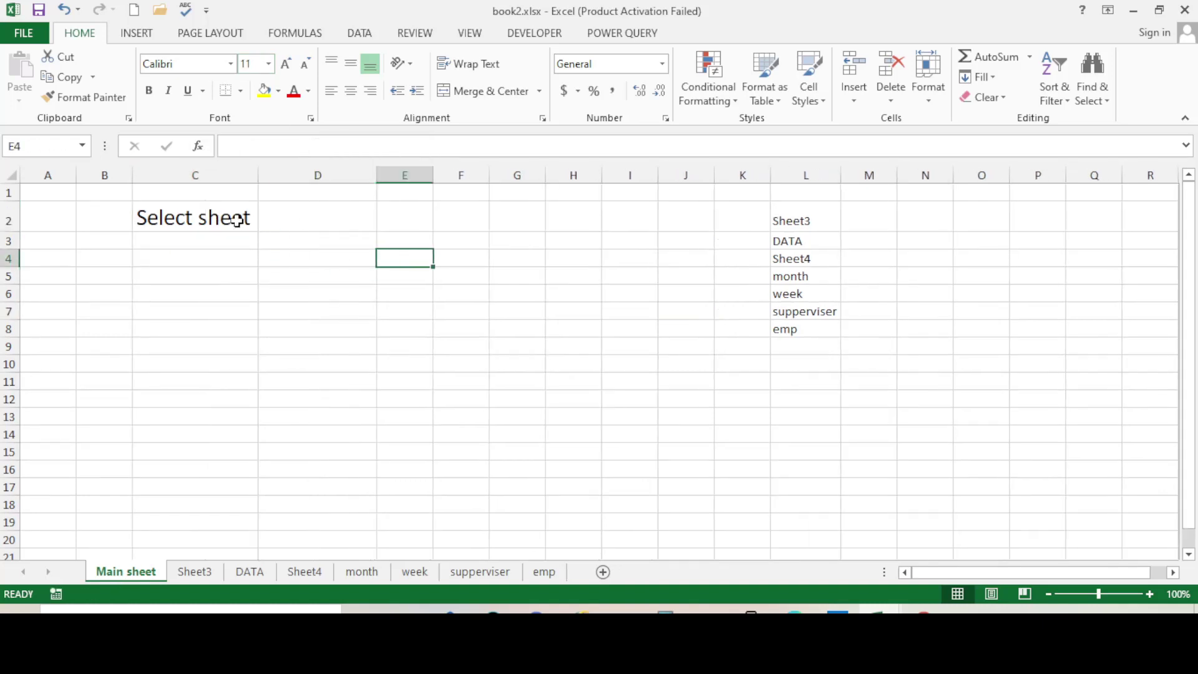
Fill the "Select sheet" label cell C2 with a light gold theme colour.
left_click(247, 218)
left_click(275, 219)
left_click(253, 217)
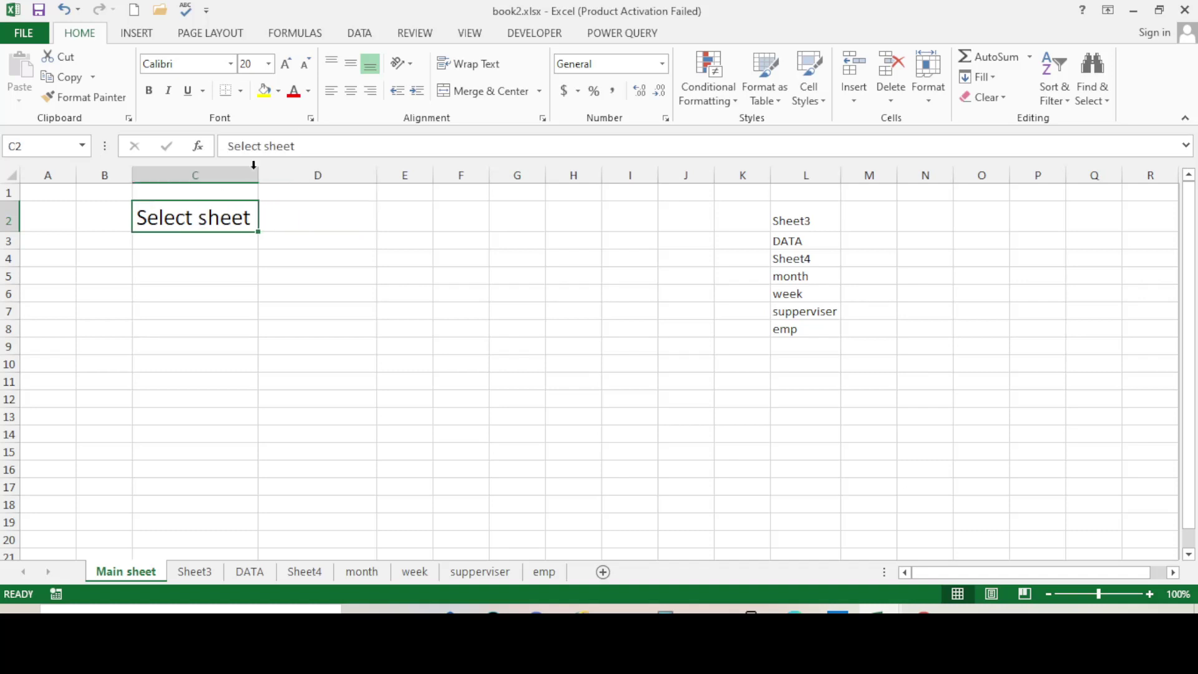
left_click(279, 91)
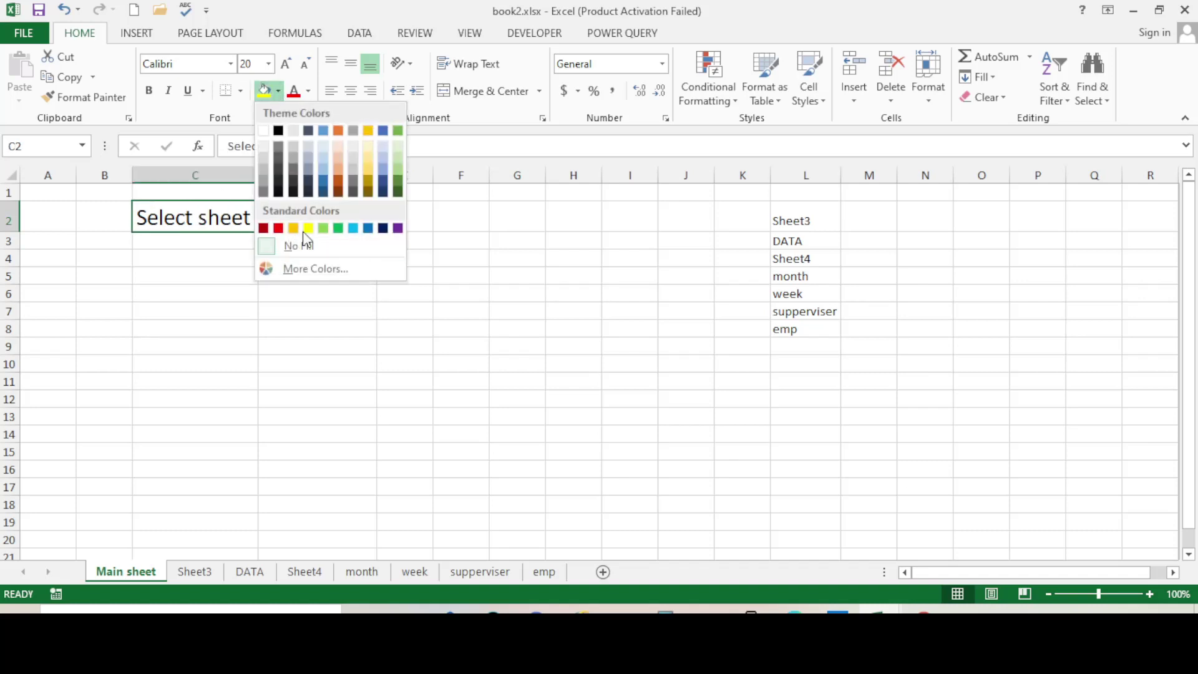
left_click(366, 167)
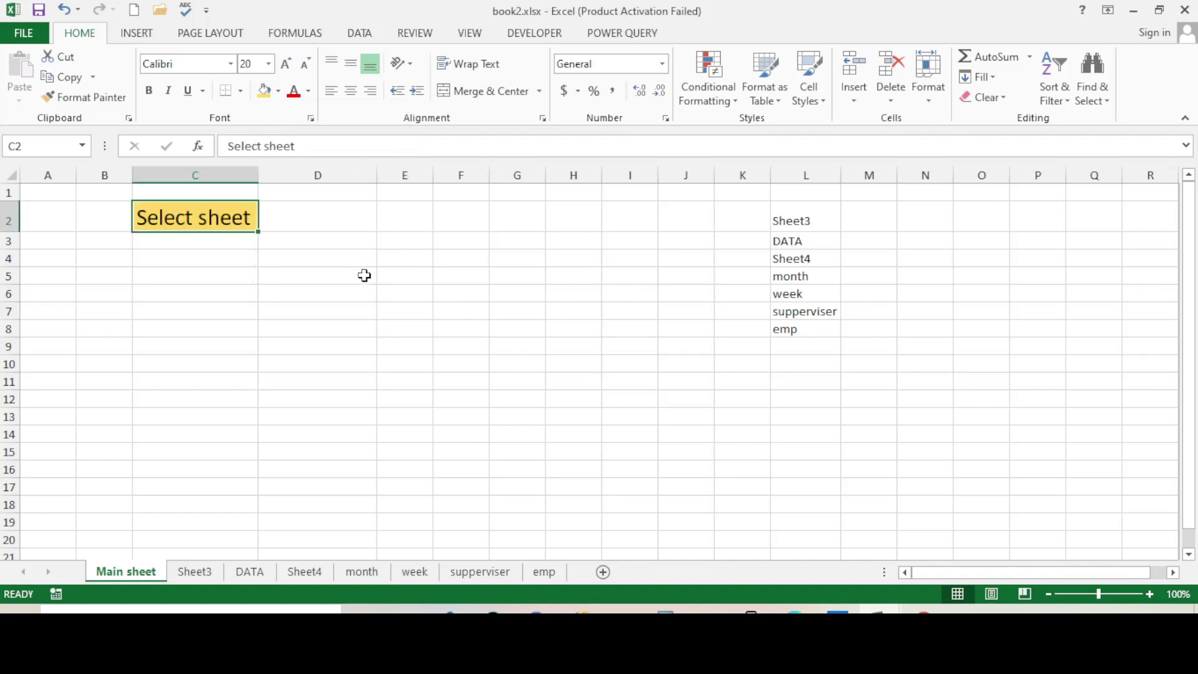
left_click(349, 305)
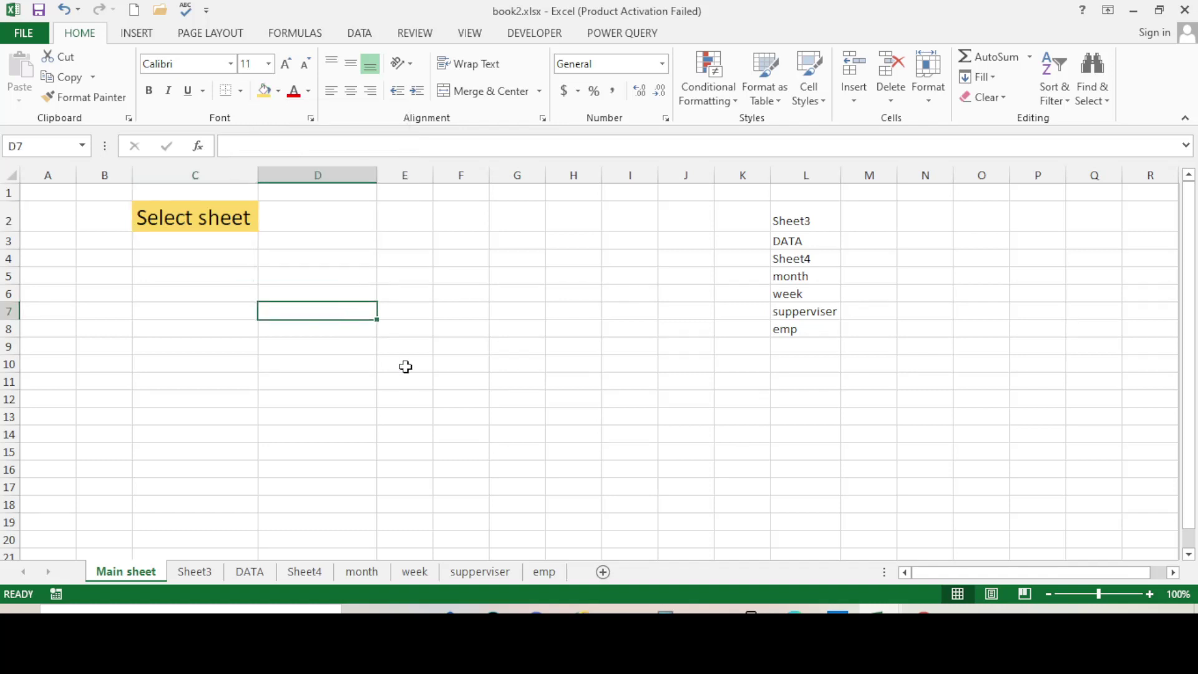
left_click(354, 379)
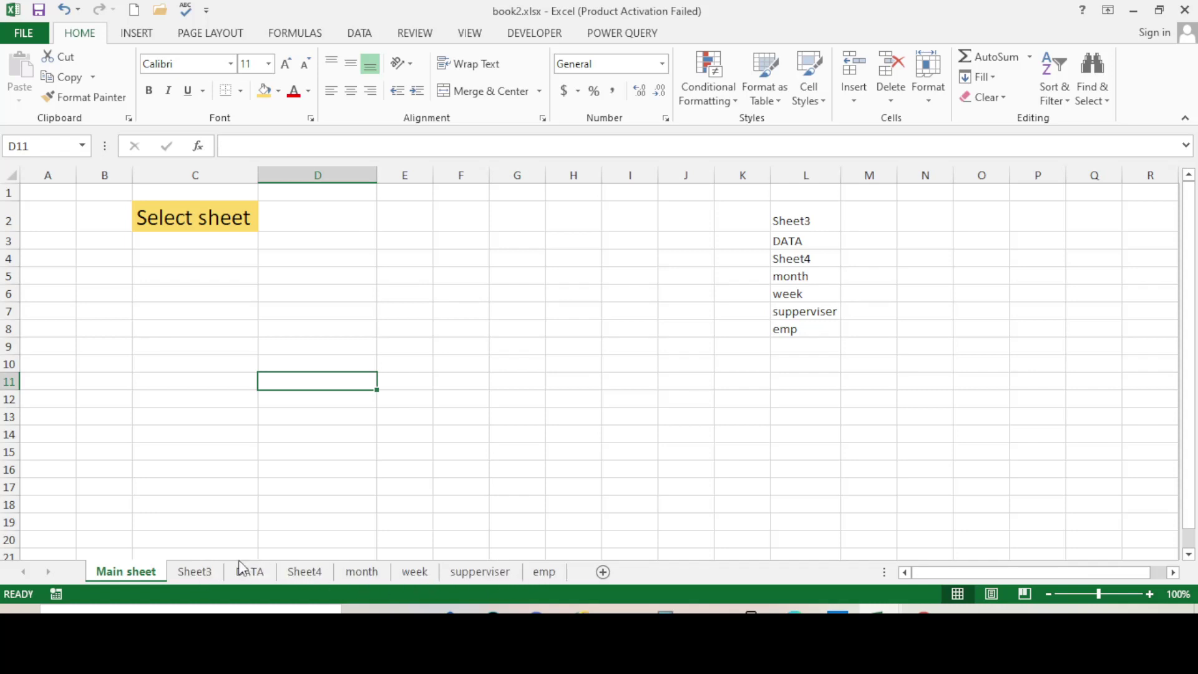
Review the list of sheet names in cells L2:L8 on the Main sheet.
left_click(680, 312)
left_click(805, 220)
left_click(800, 253)
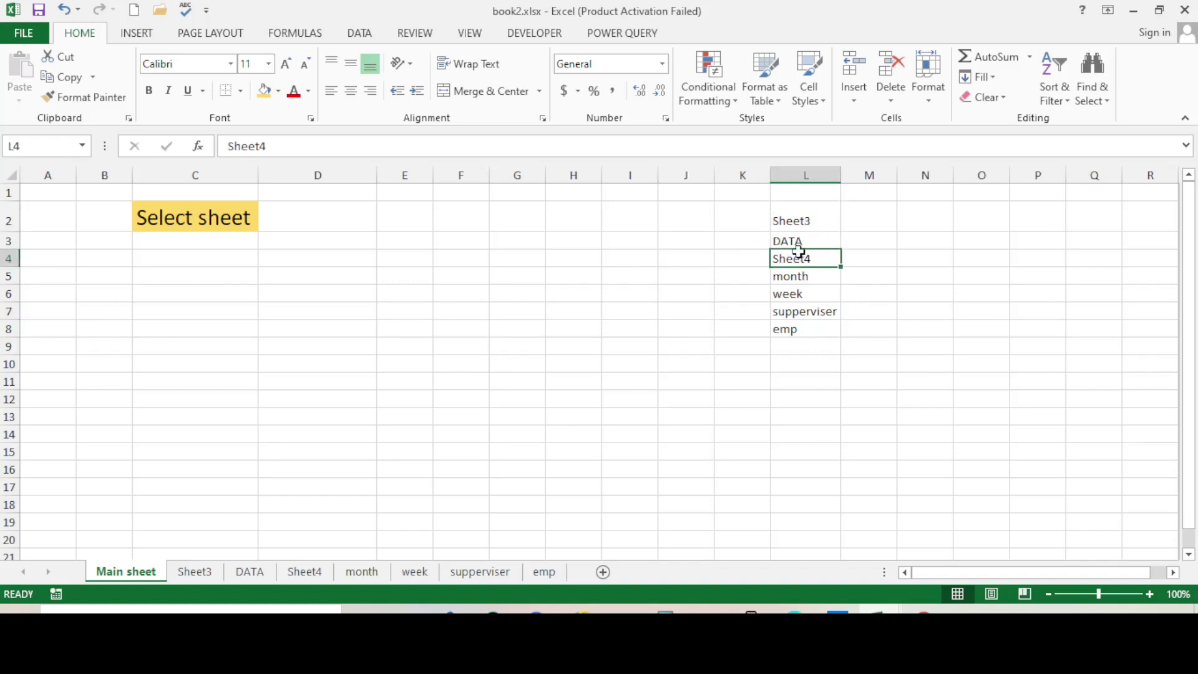
left_click(811, 226)
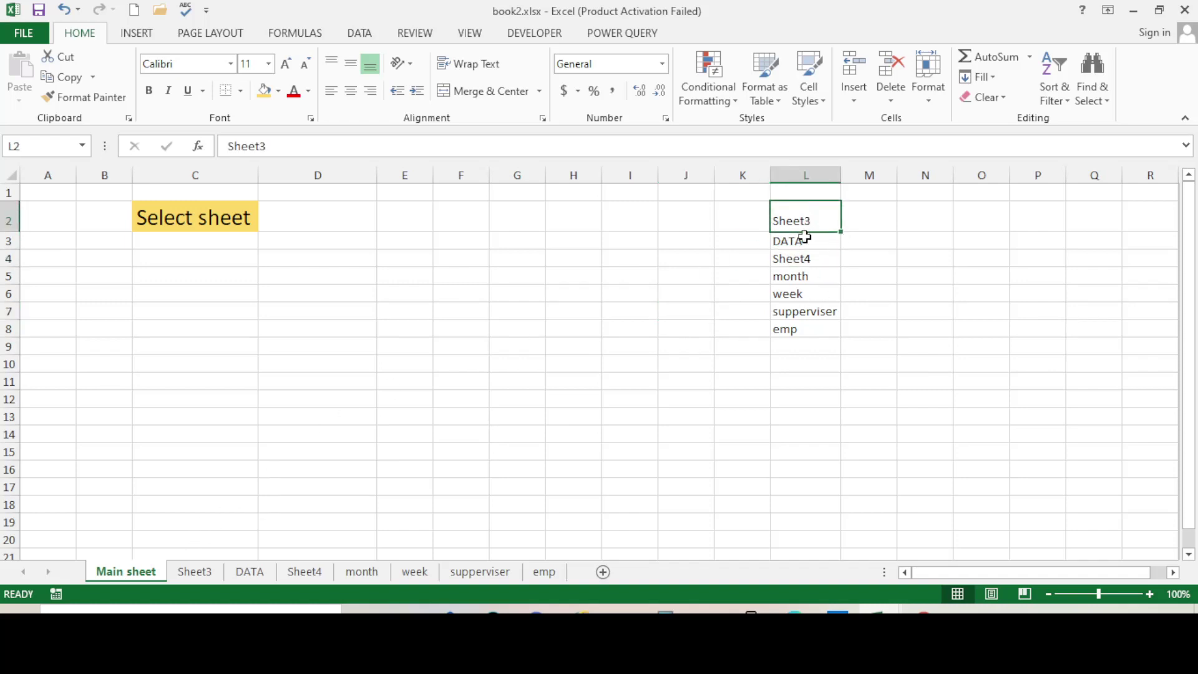
left_click(800, 240)
left_click(796, 261)
left_click(801, 279)
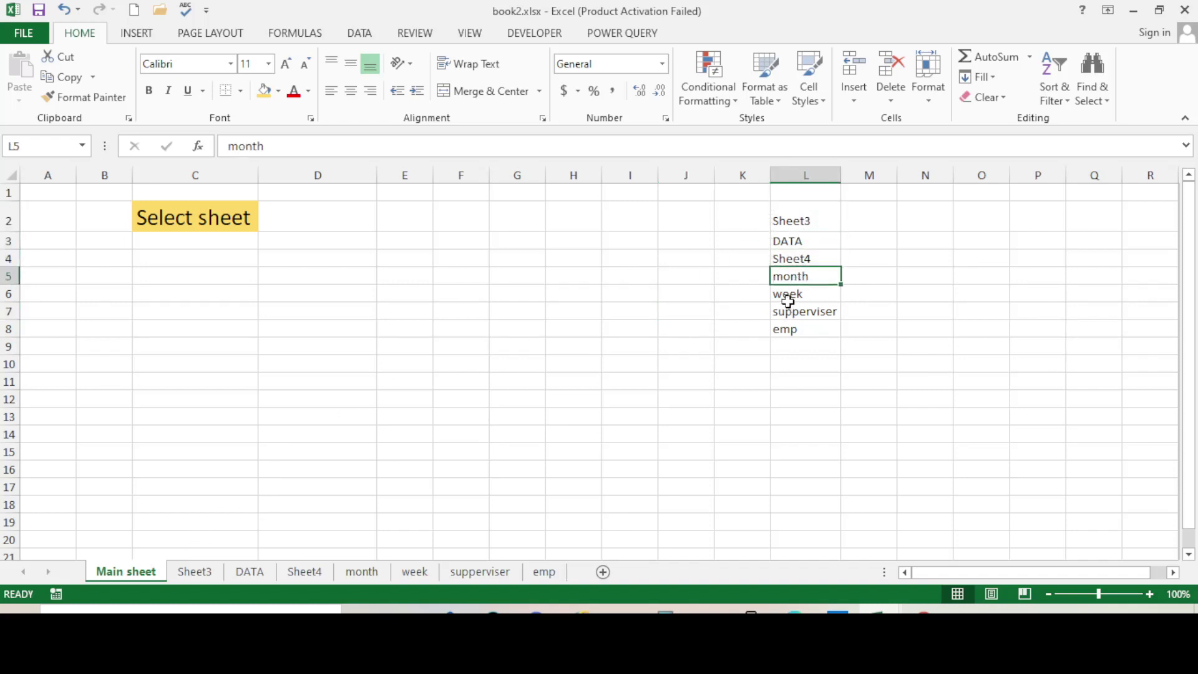
left_click(779, 328)
left_click(777, 361)
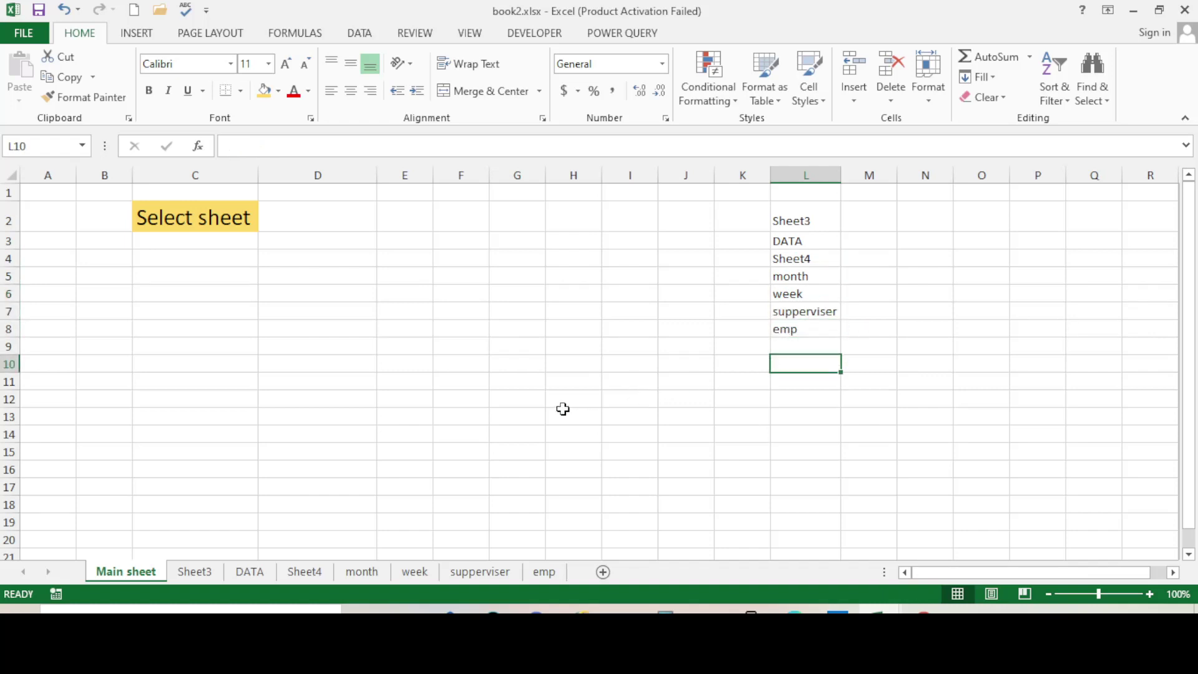
left_click(604, 396)
left_click(429, 345)
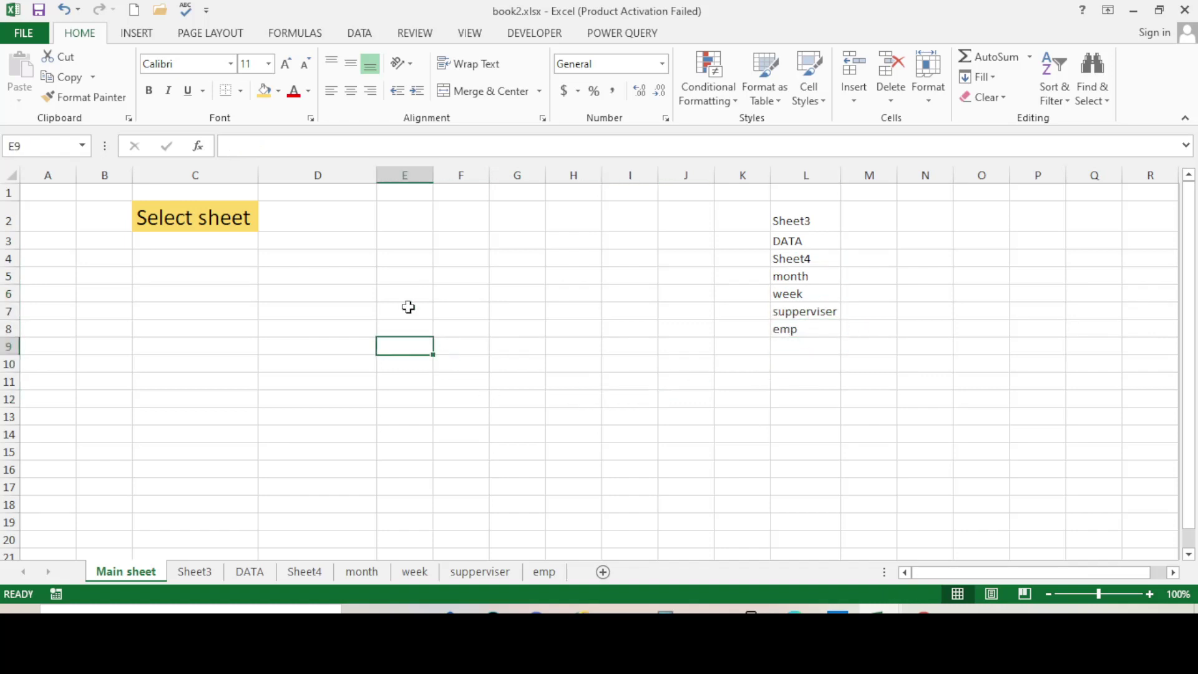
Widen column C slightly beyond the "Select sheet" label.
left_click(325, 217)
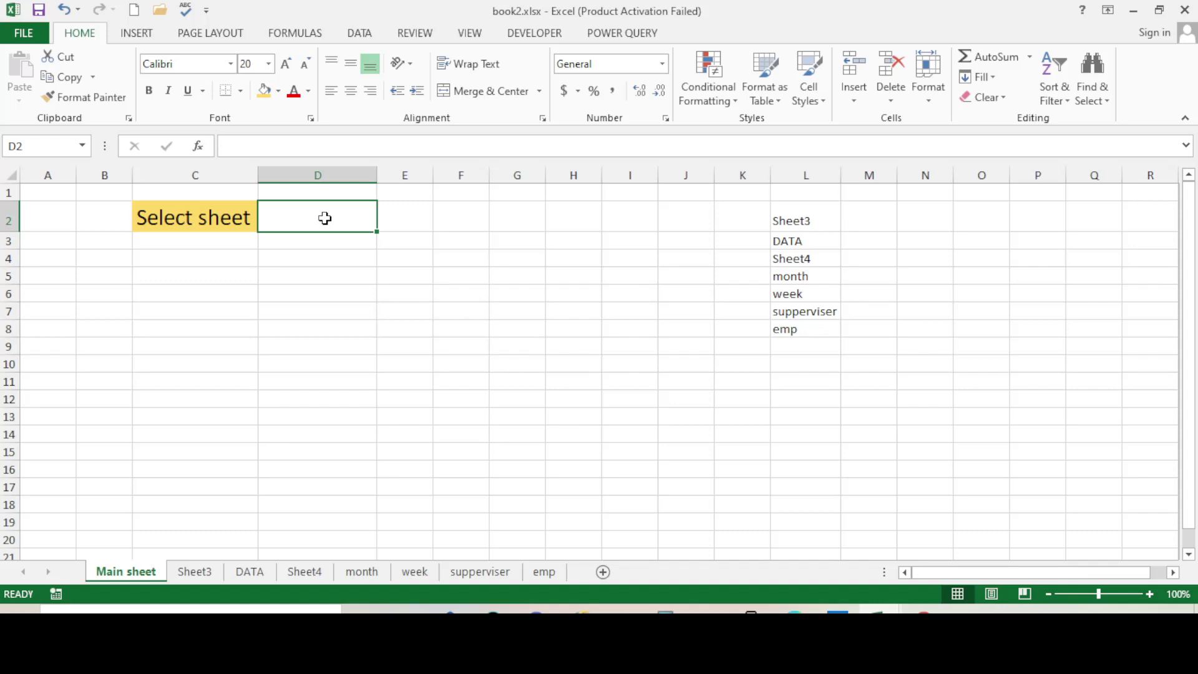
left_click(317, 311)
left_click(246, 209)
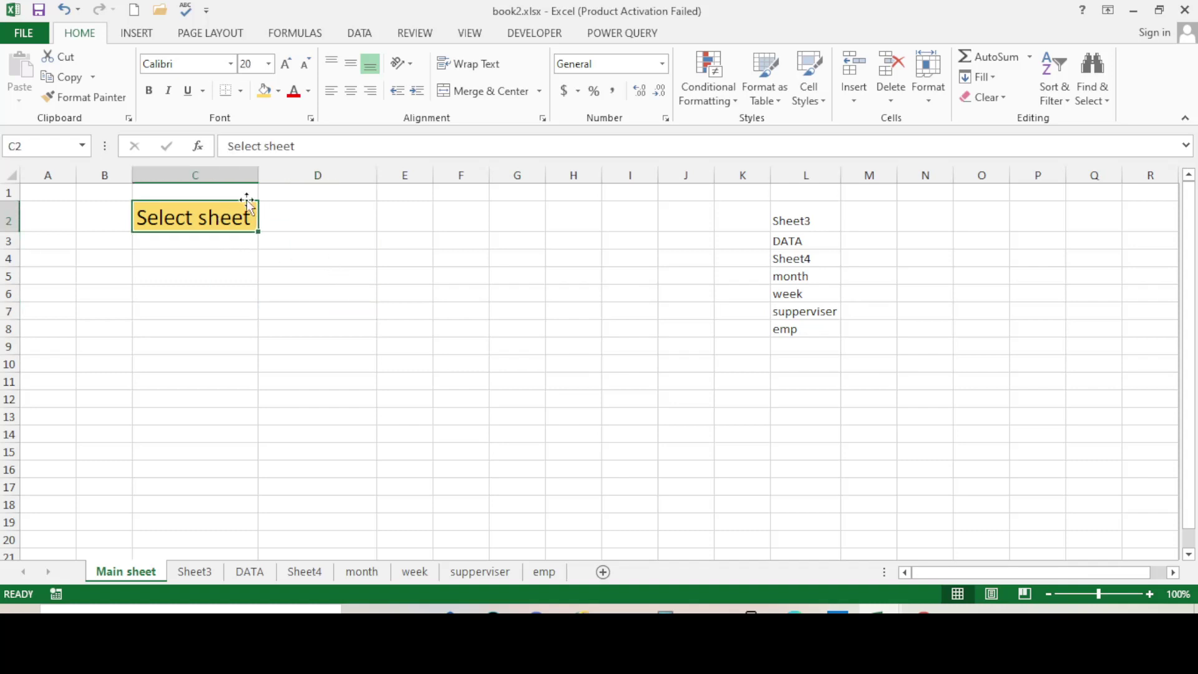
left_click_drag(257, 174, 278, 172)
Add a list data validation to cell D2 using the sheet names in =$L$2:$L$8 as the source.
left_click(346, 215)
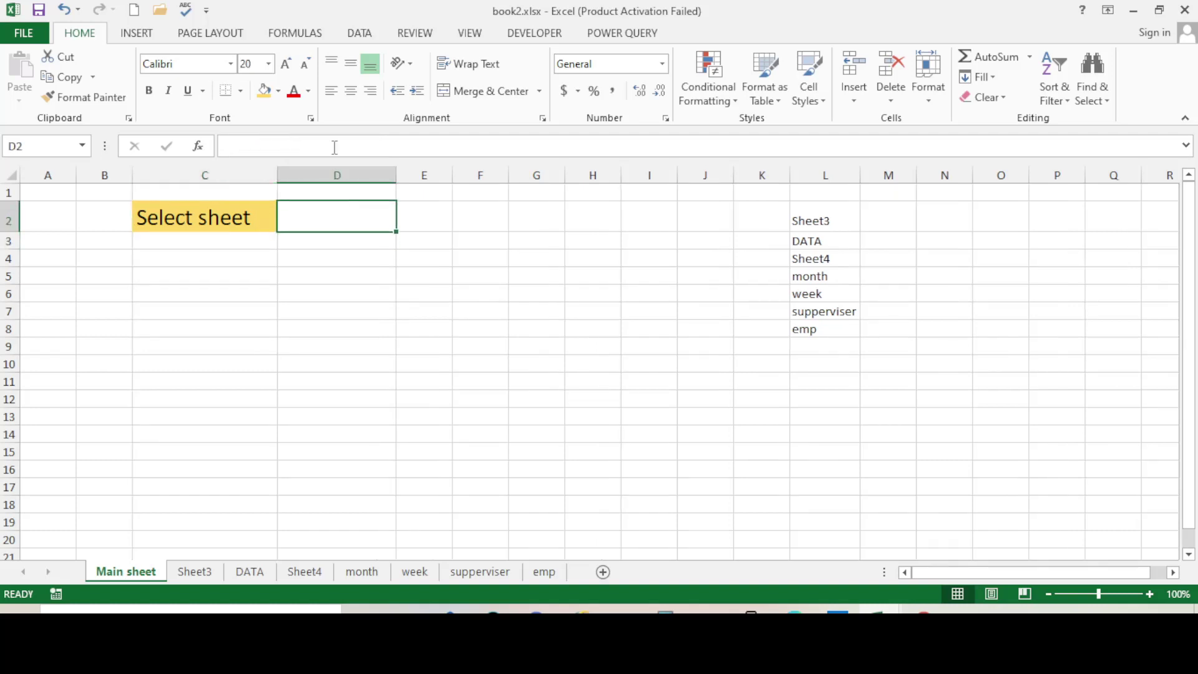
left_click(366, 36)
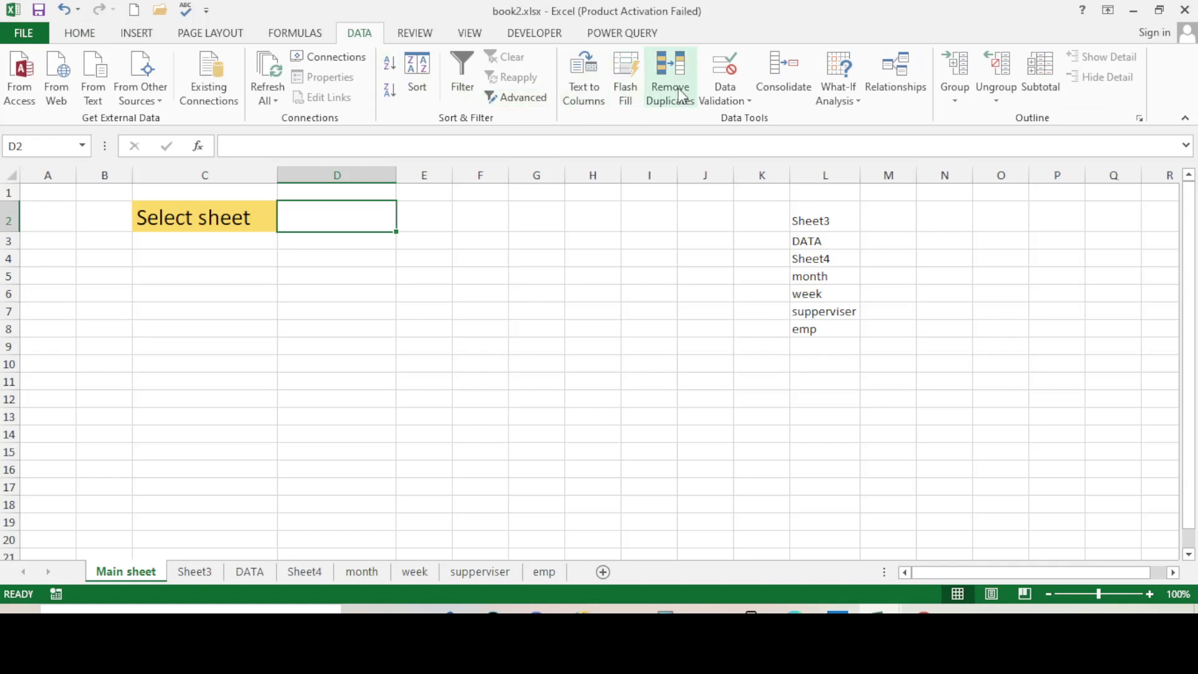
left_click(746, 102)
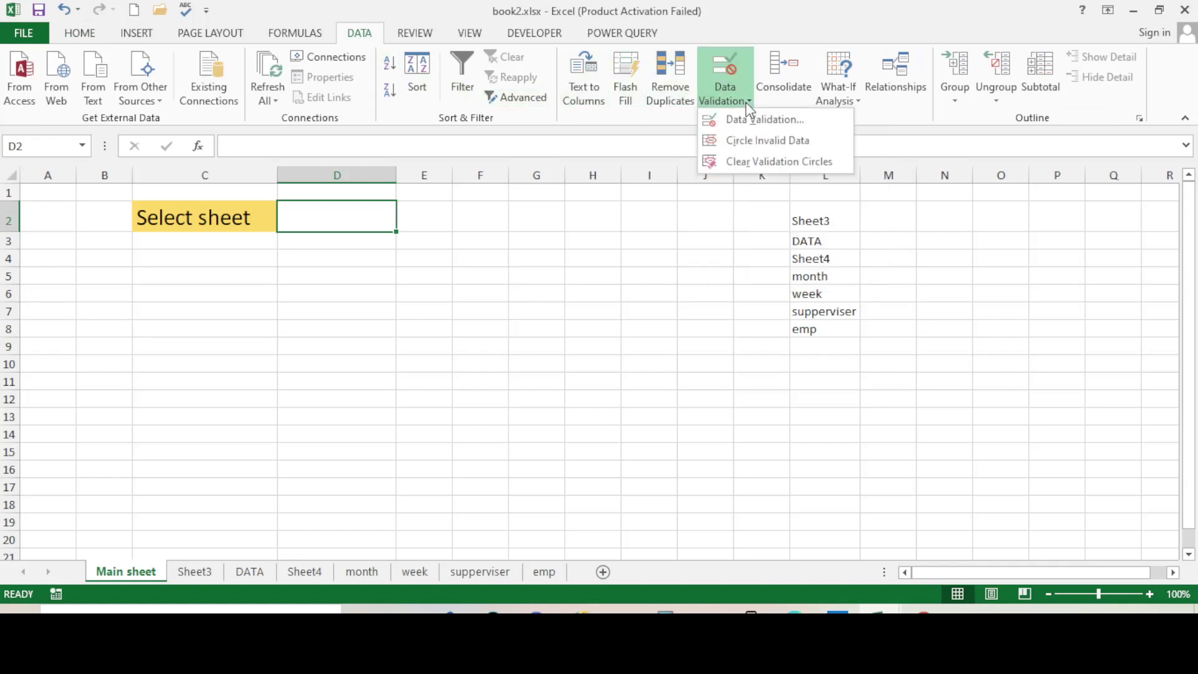
left_click(742, 122)
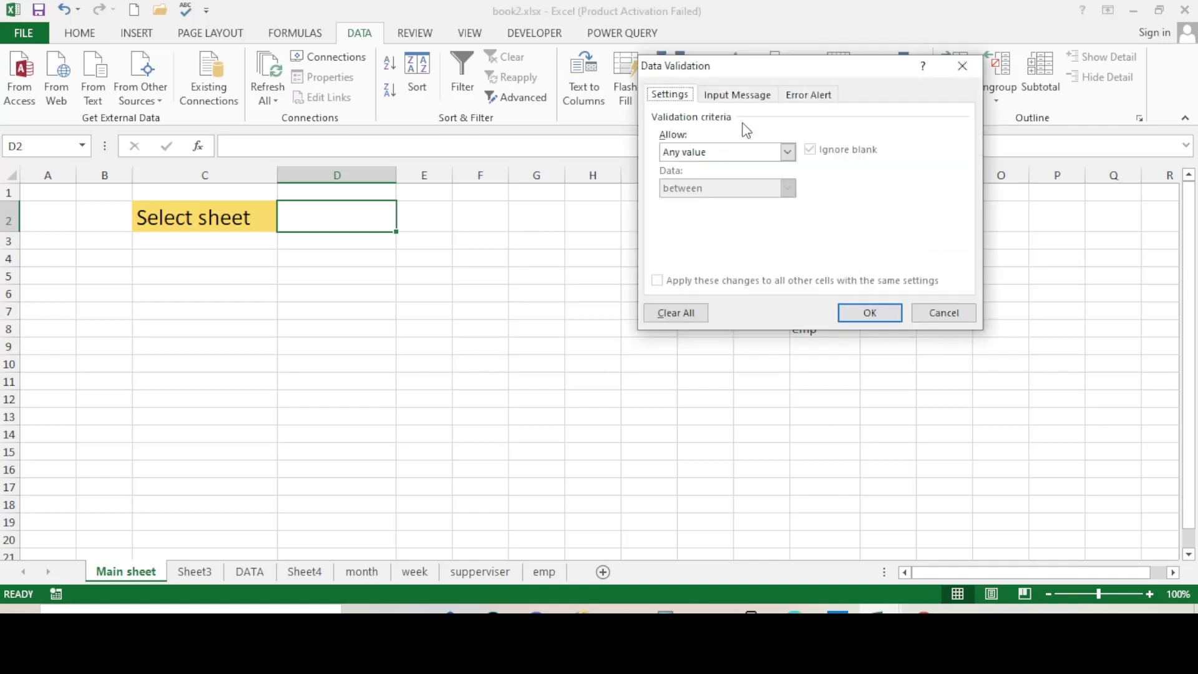
left_click_drag(747, 66, 569, 124)
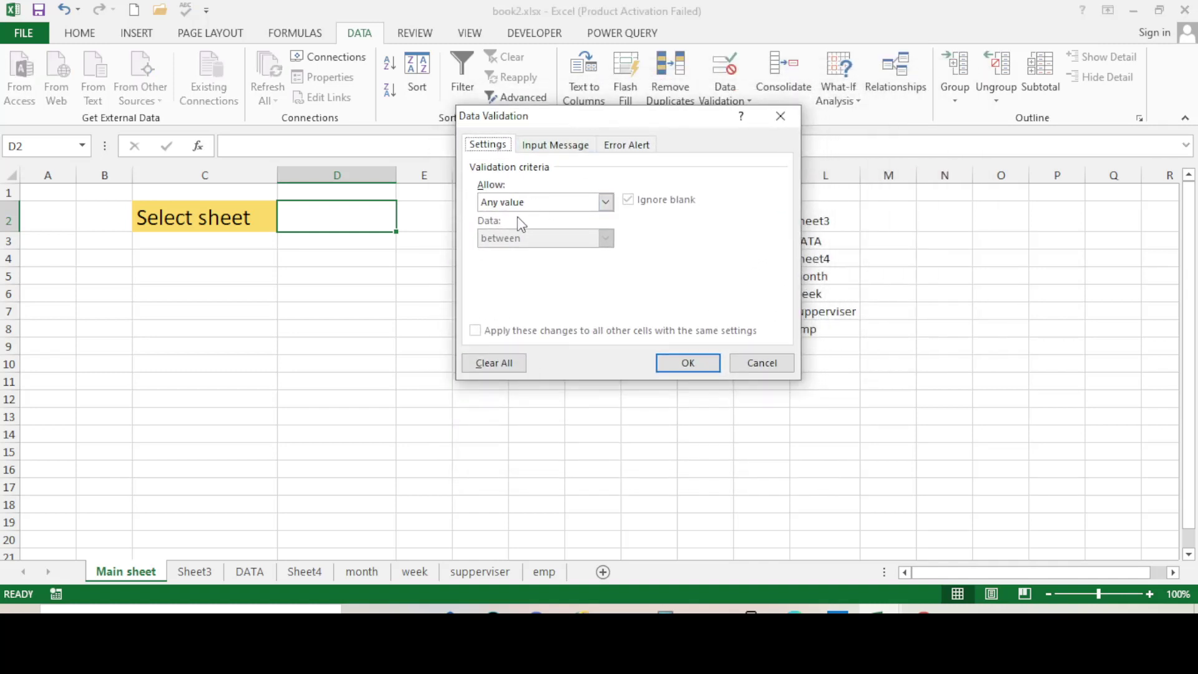
left_click(605, 202)
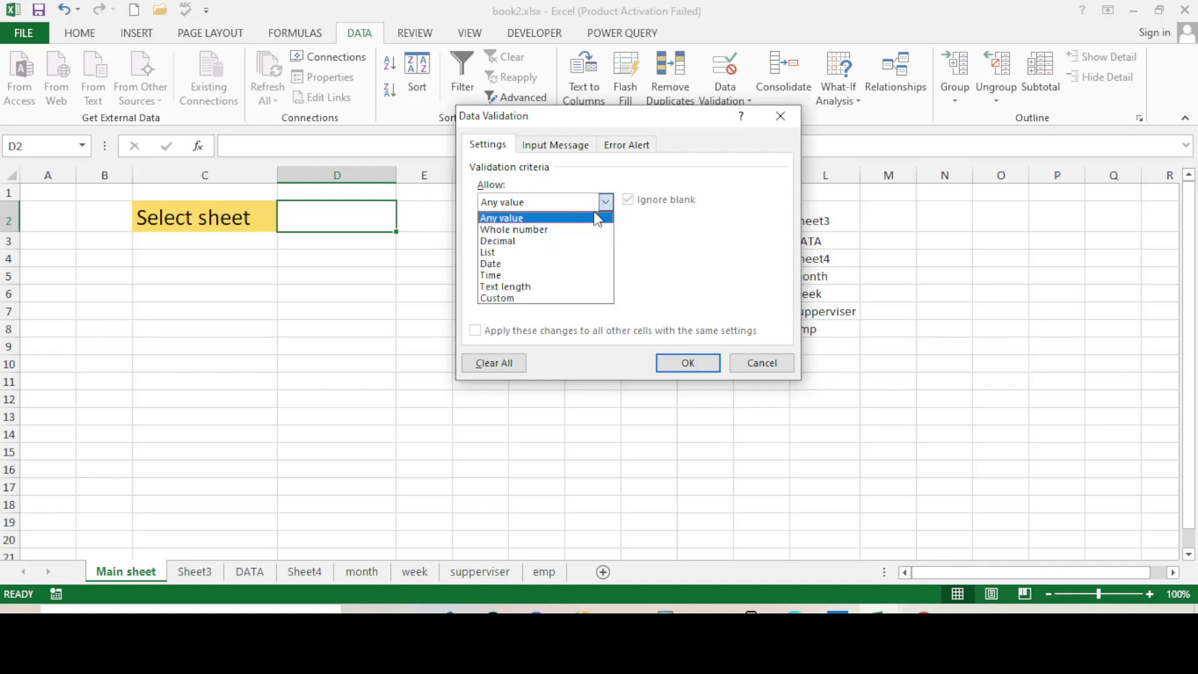
left_click(525, 254)
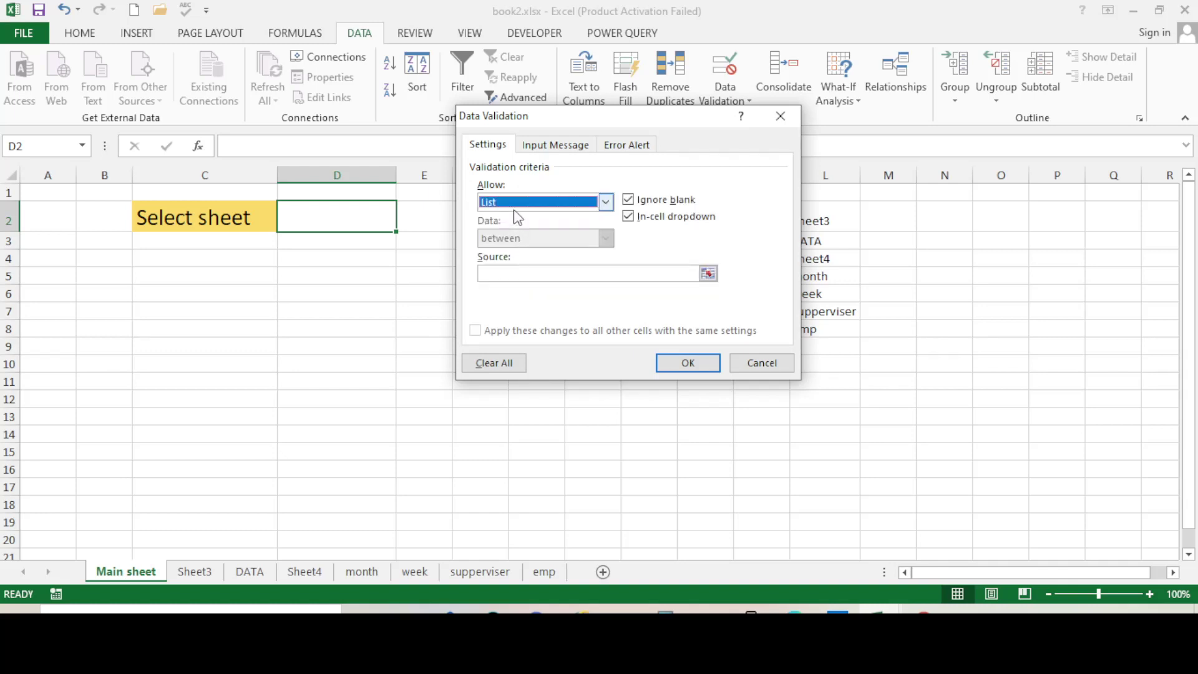
left_click_drag(601, 121, 455, 280)
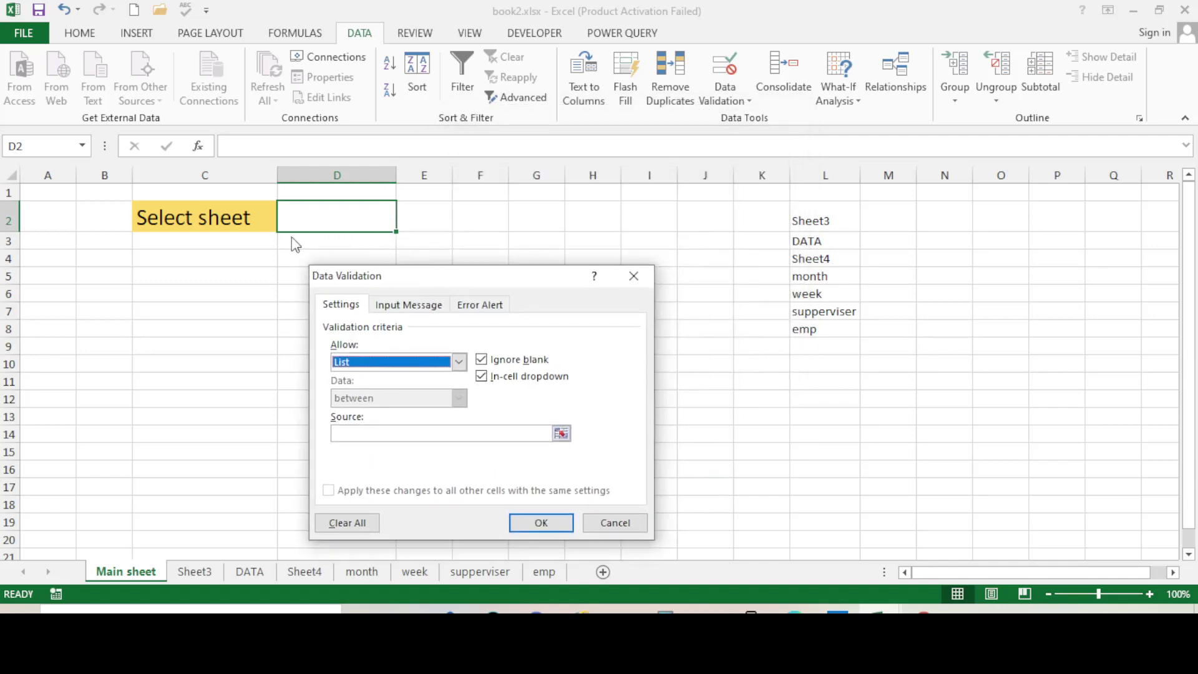
left_click(436, 433)
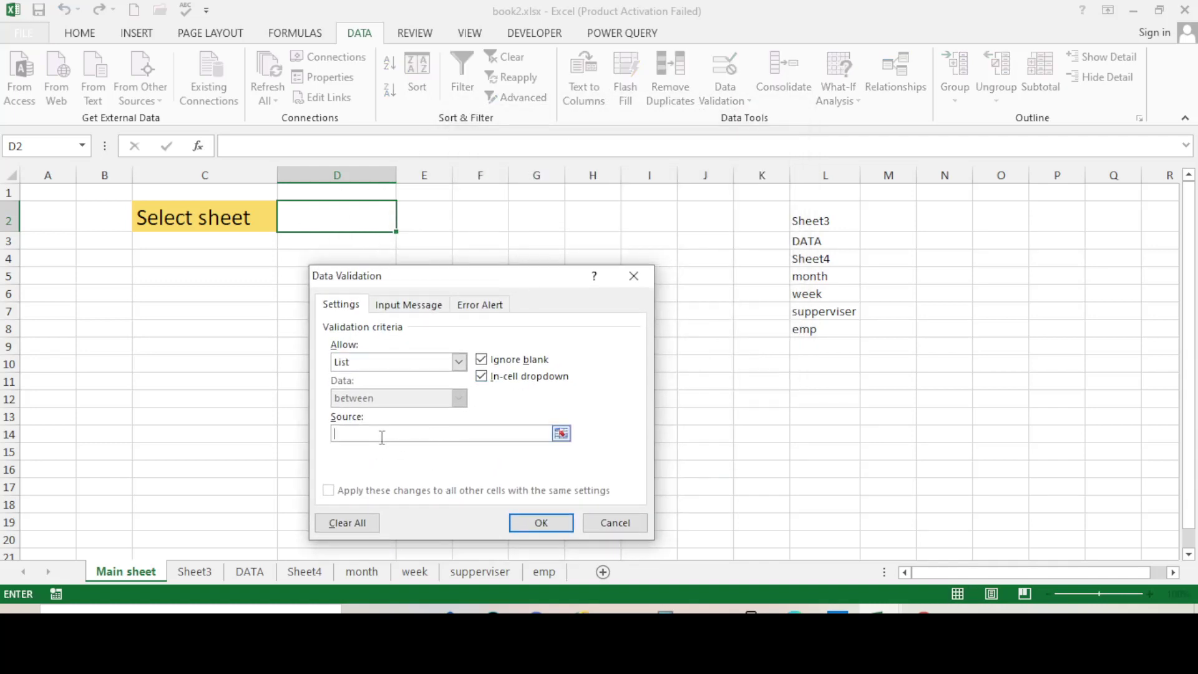
left_click_drag(820, 219, 830, 320)
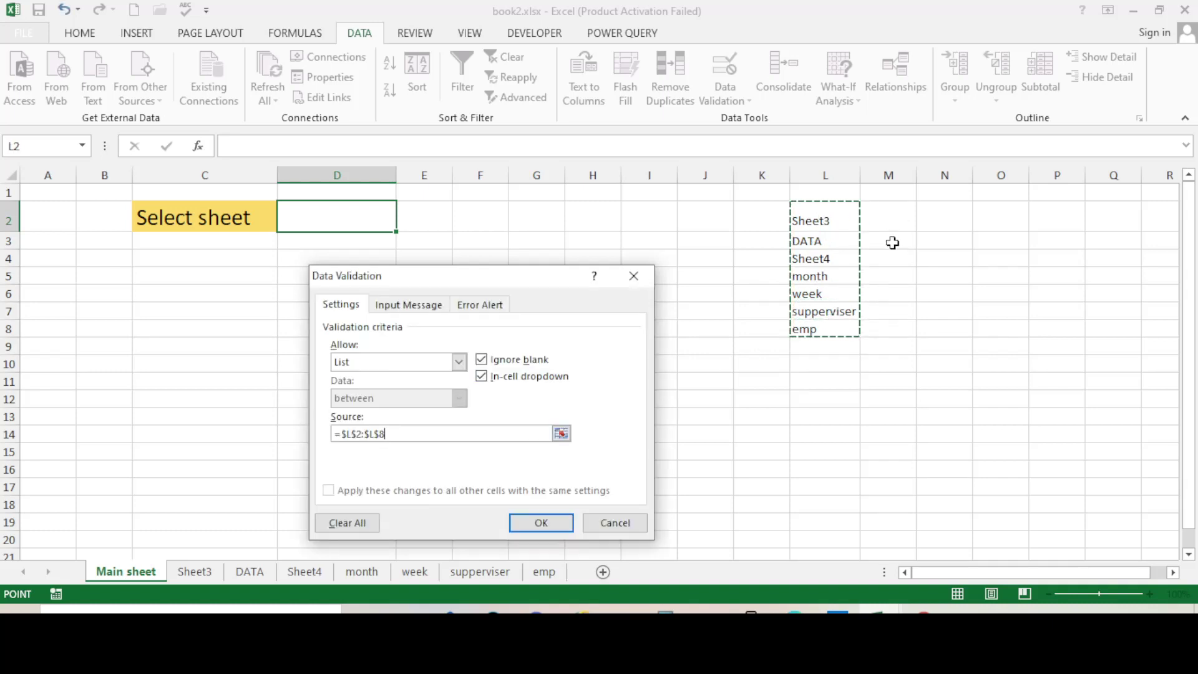
left_click(534, 522)
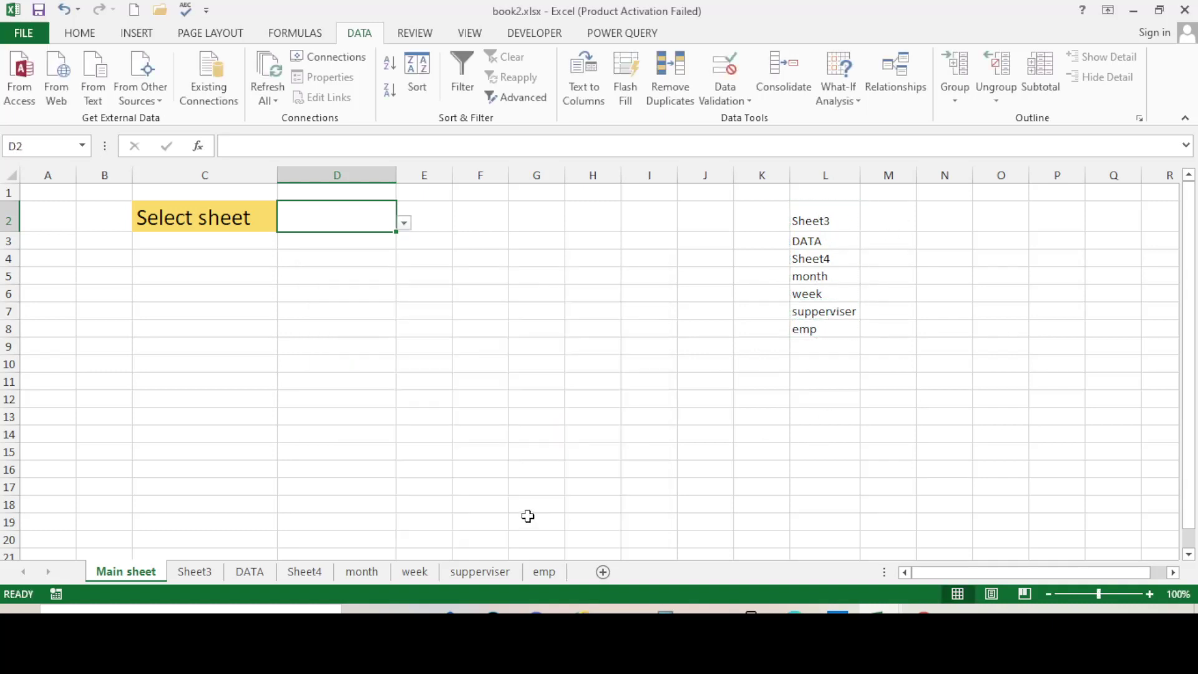
Choose supperviser from the drop-down in D2 and widen column D to nearly twice its width.
left_click(476, 372)
left_click(355, 212)
left_click(404, 223)
left_click(346, 296)
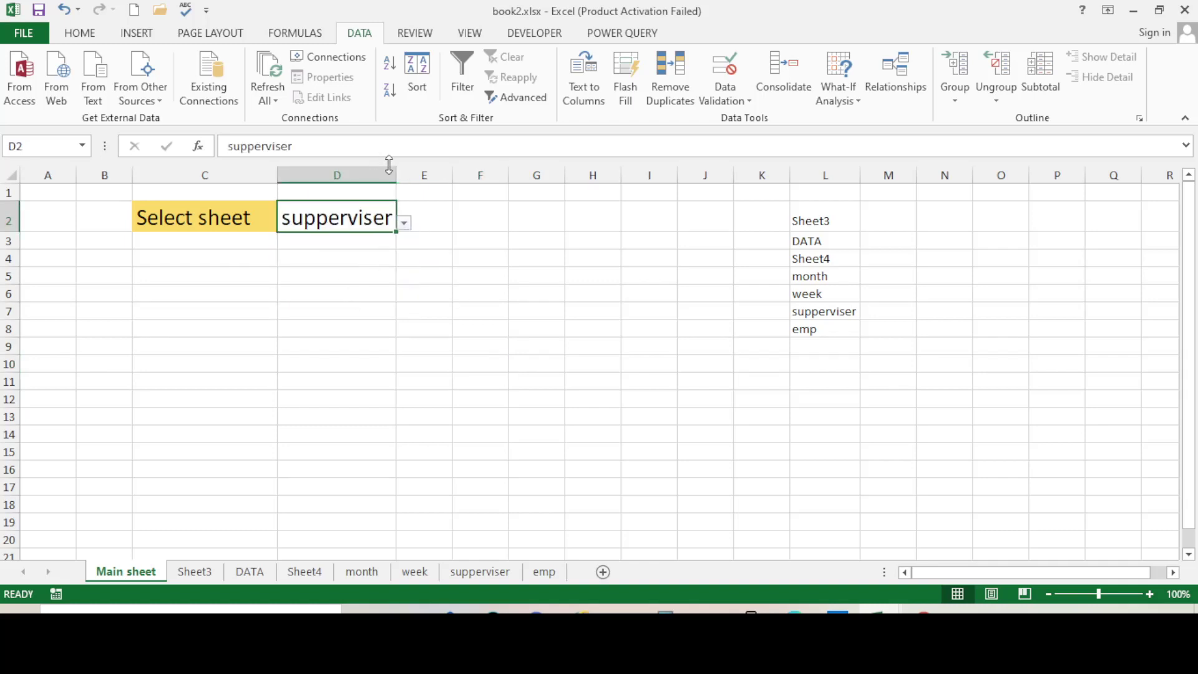
left_click_drag(395, 169, 502, 175)
left_click(481, 286)
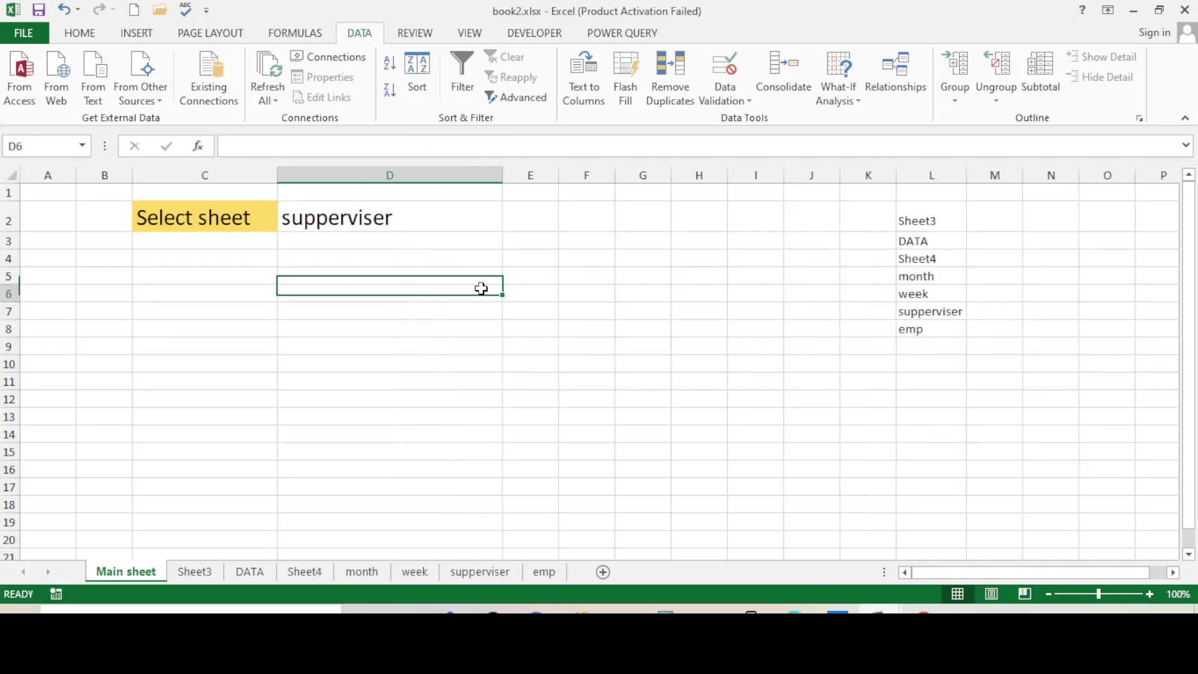
Test the drop-down in D2 by choosing month, DATA and Sheet3 in turn.
left_click(479, 217)
left_click(510, 222)
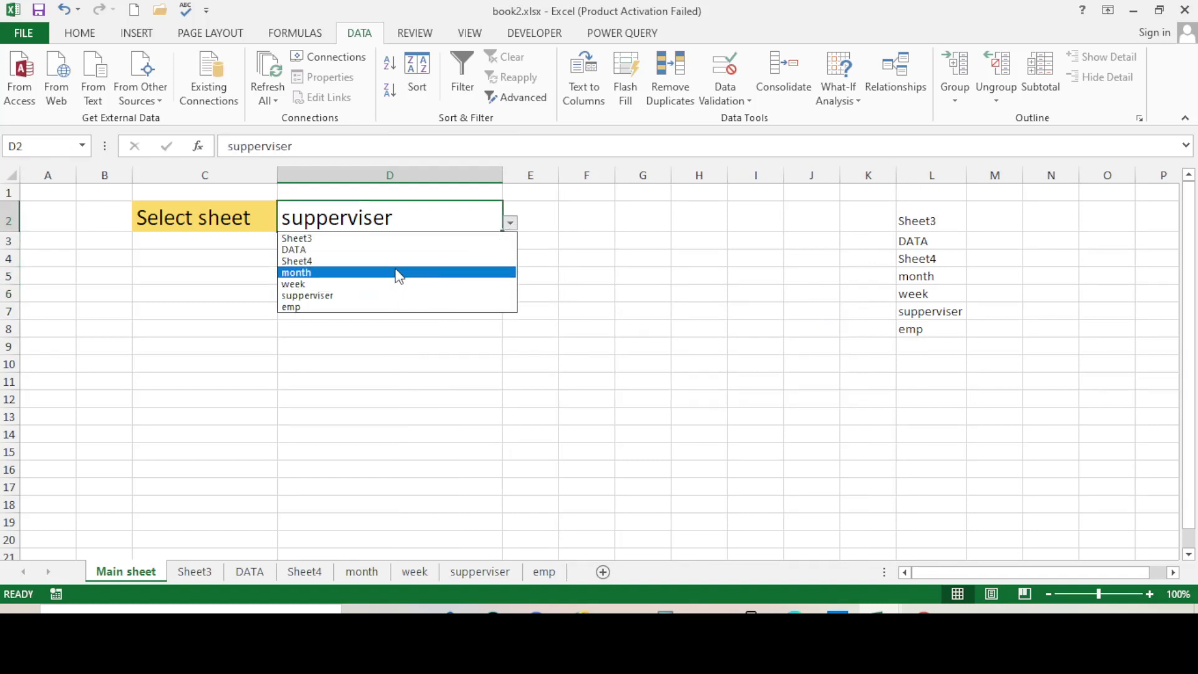
left_click(399, 270)
left_click(510, 222)
left_click(428, 249)
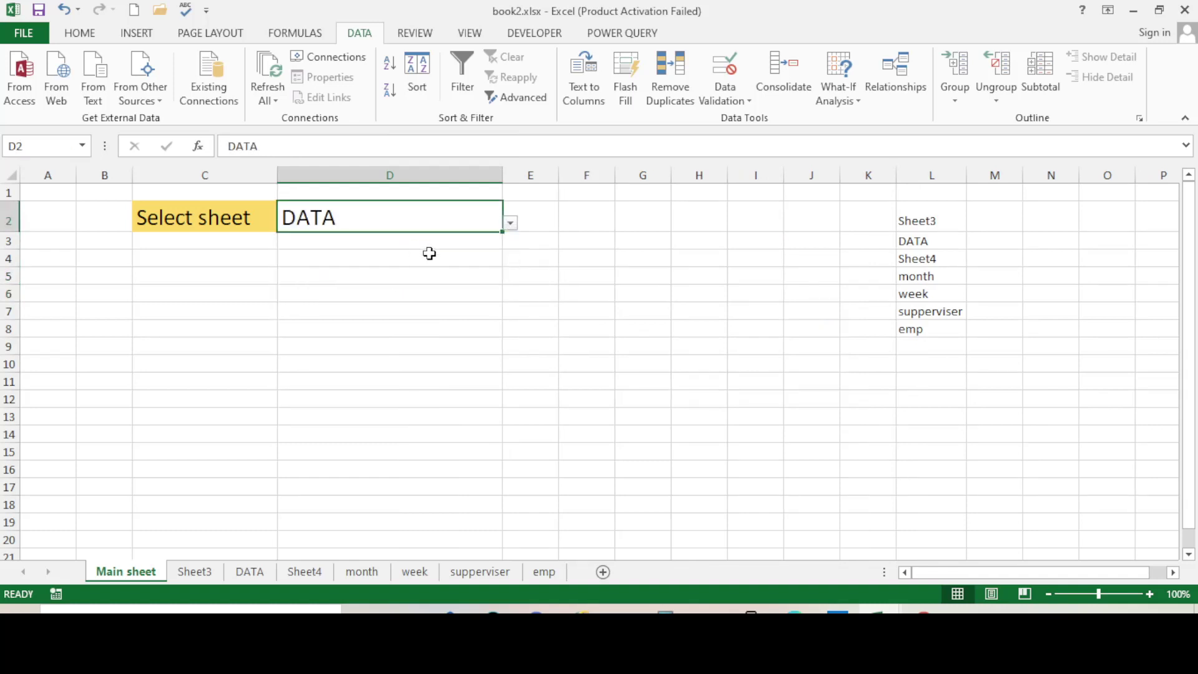
left_click(510, 223)
left_click(395, 242)
left_click(449, 311)
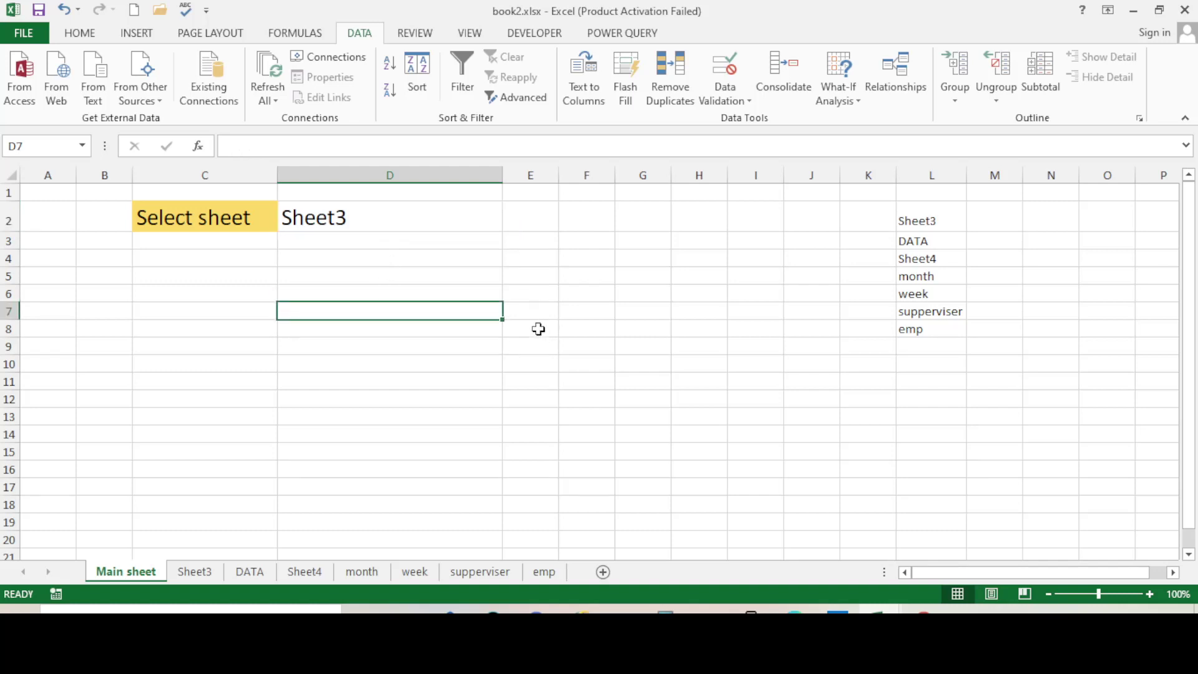
left_click(433, 386)
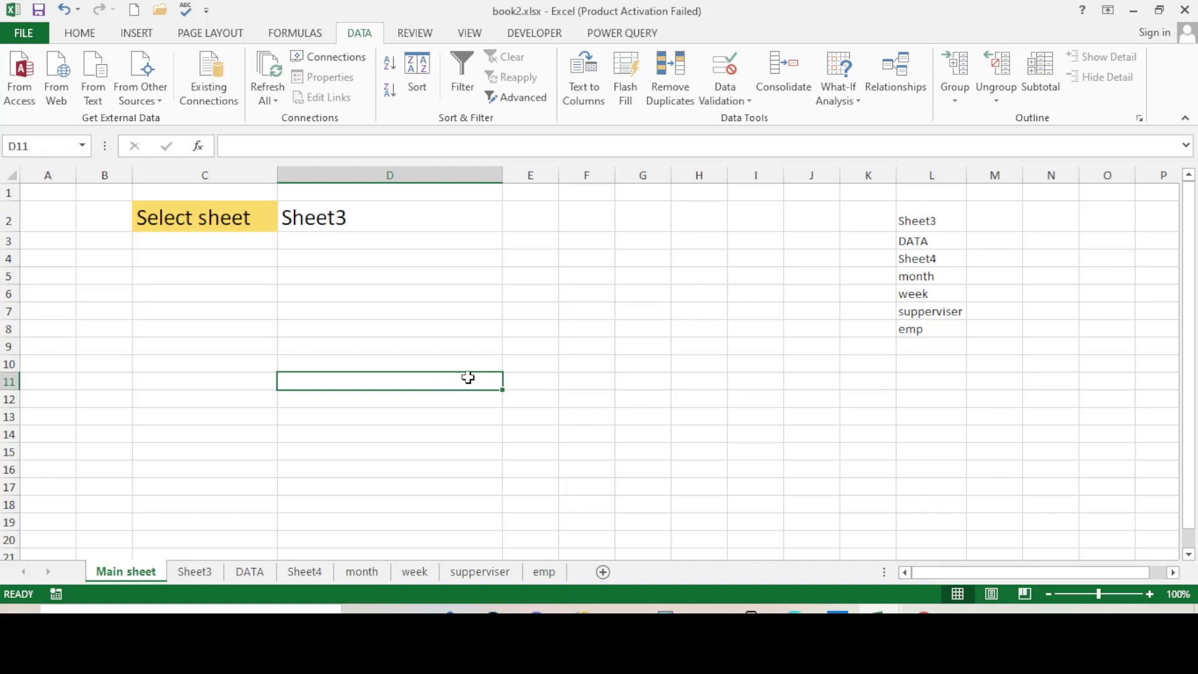
left_click(521, 342)
left_click(434, 307)
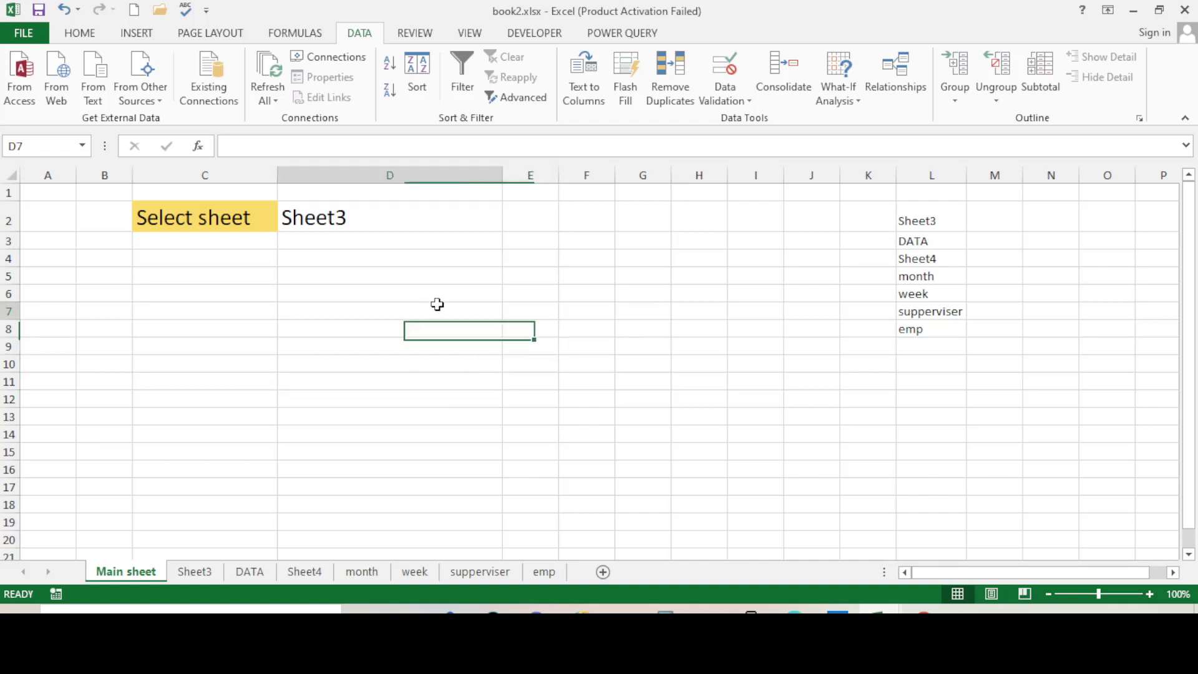
Switch the sheet chosen in D2's drop-down to month.
left_click(470, 215)
left_click(510, 223)
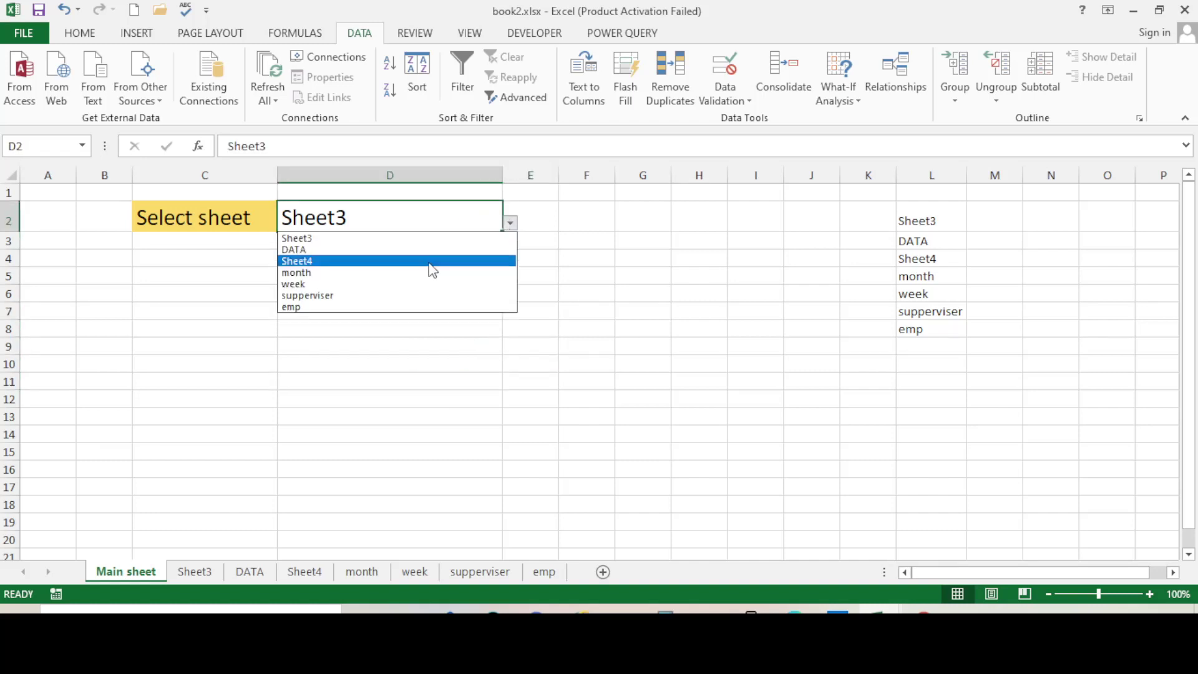
left_click(401, 273)
left_click(399, 328)
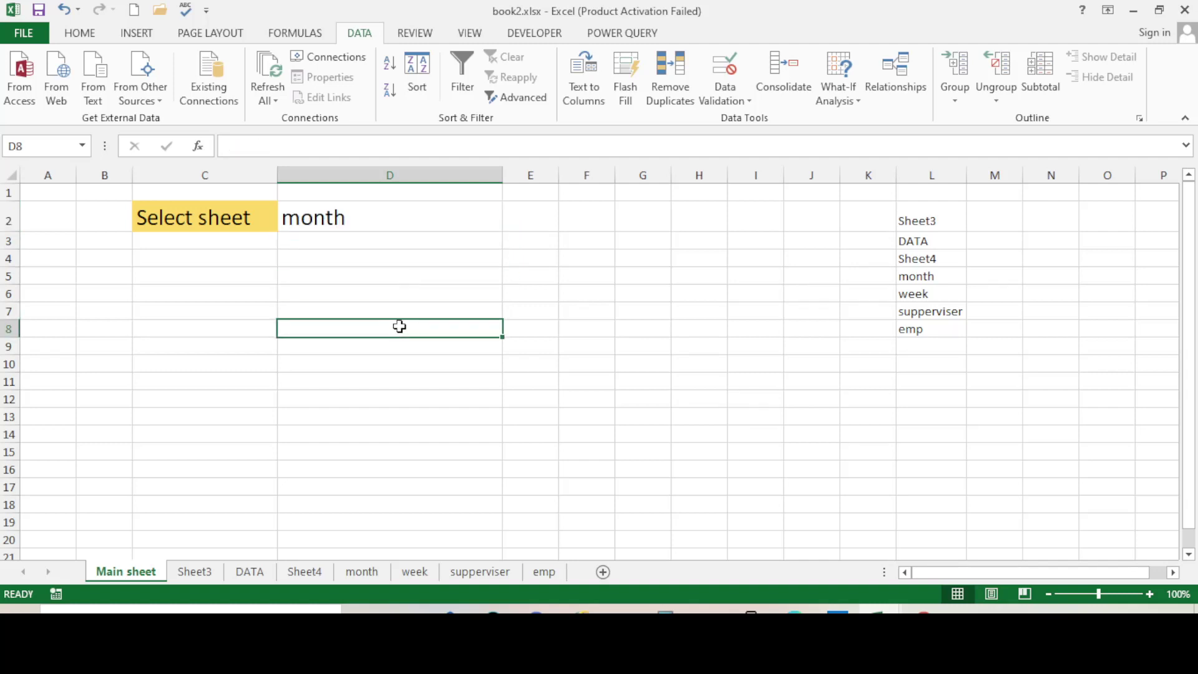
left_click(777, 293)
Select emp as the sheet name in D2's drop-down list.
left_click(461, 223)
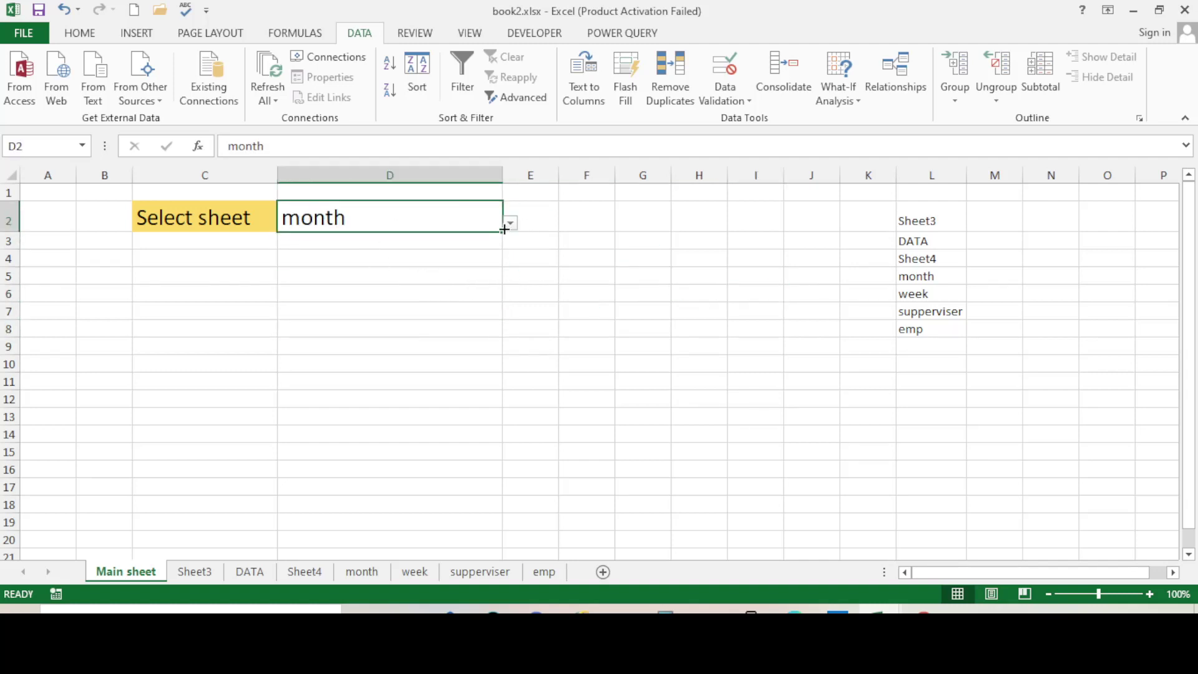
left_click(509, 223)
left_click(388, 309)
left_click(490, 315)
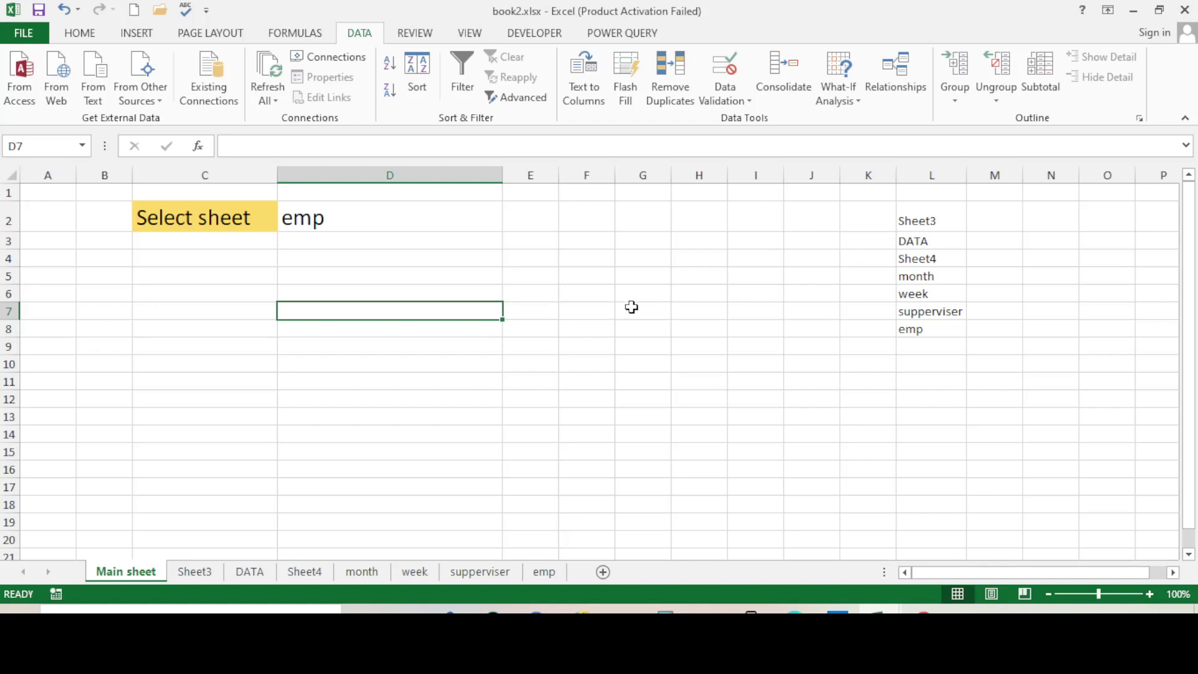
Set the font size of cell L10, below the sheet name list, to 20.
left_click(922, 367)
left_click(81, 34)
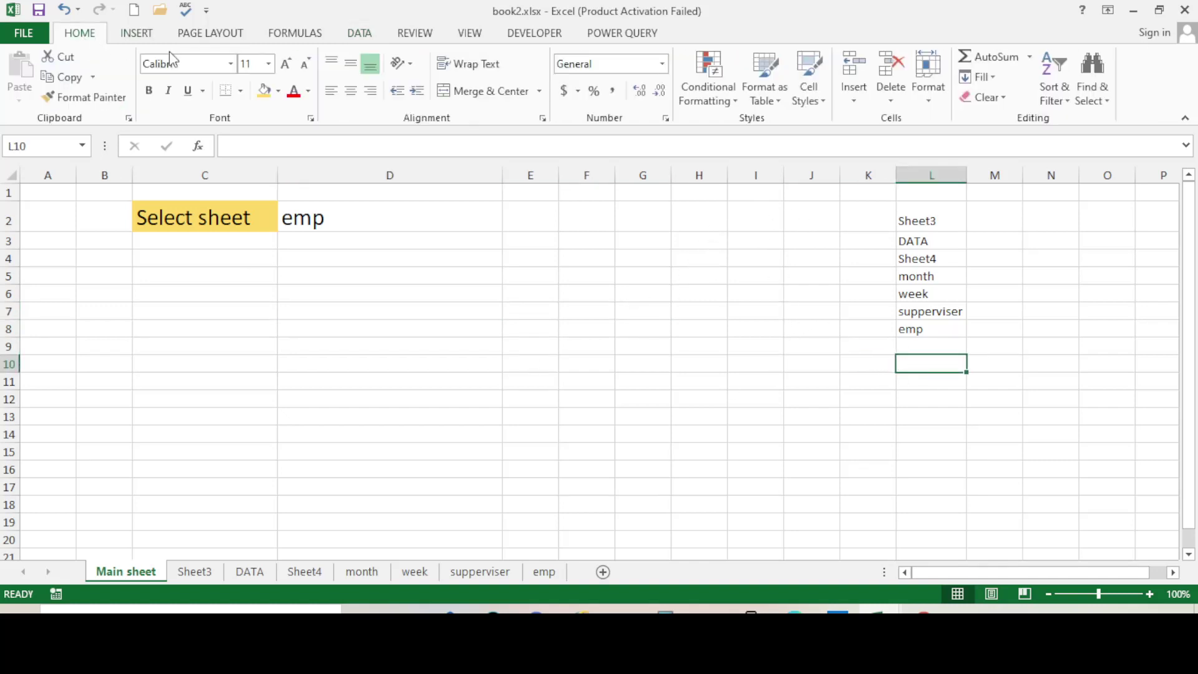
left_click(256, 63)
type("20")
key("Return")
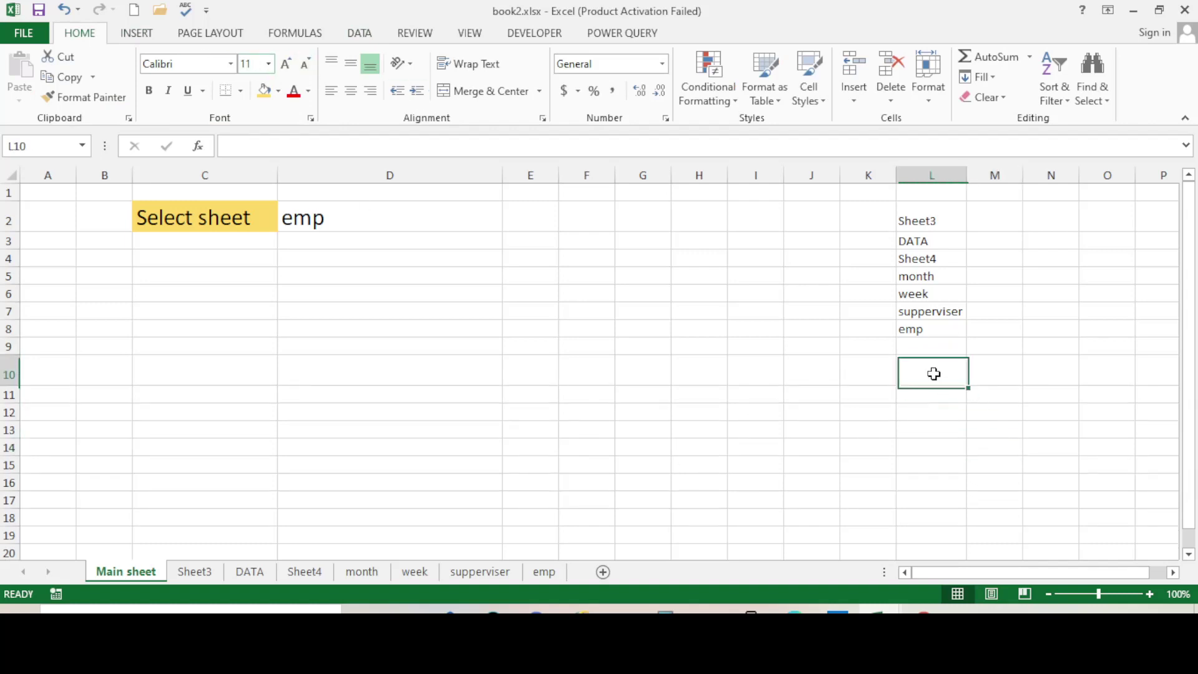
Enter the formula =ADDRESS(1,1,,,$D$2) in L10 to build a cell A1 reference for the sheet chosen in D2.
type("=")
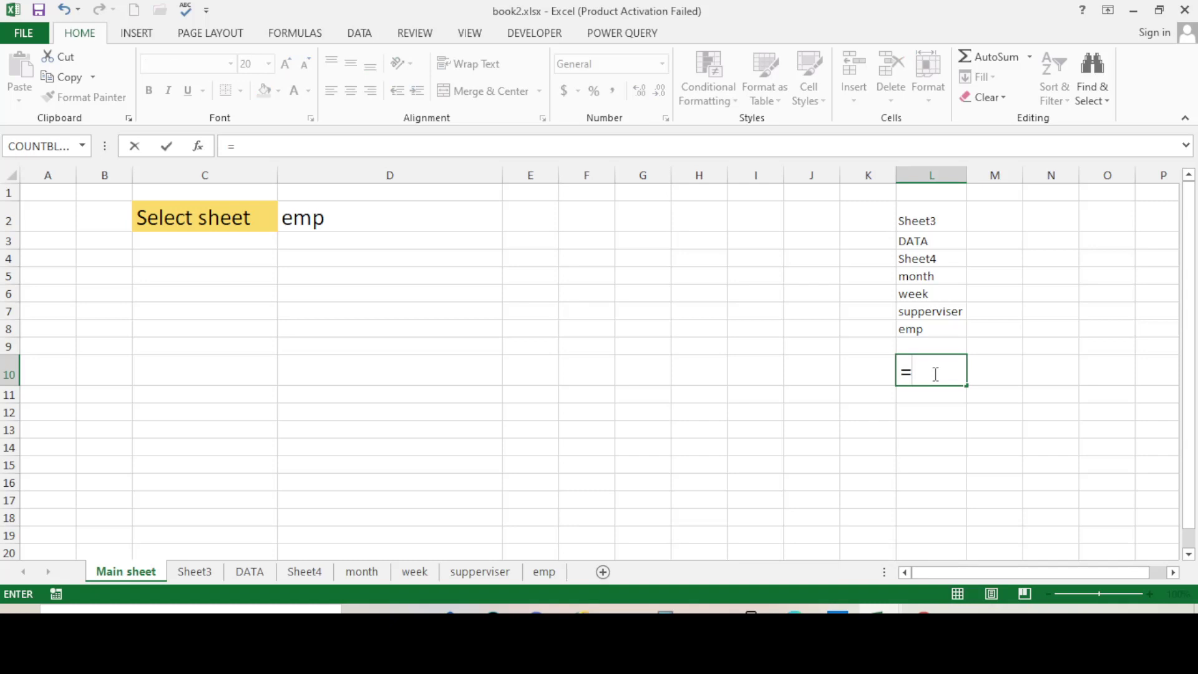
type("add")
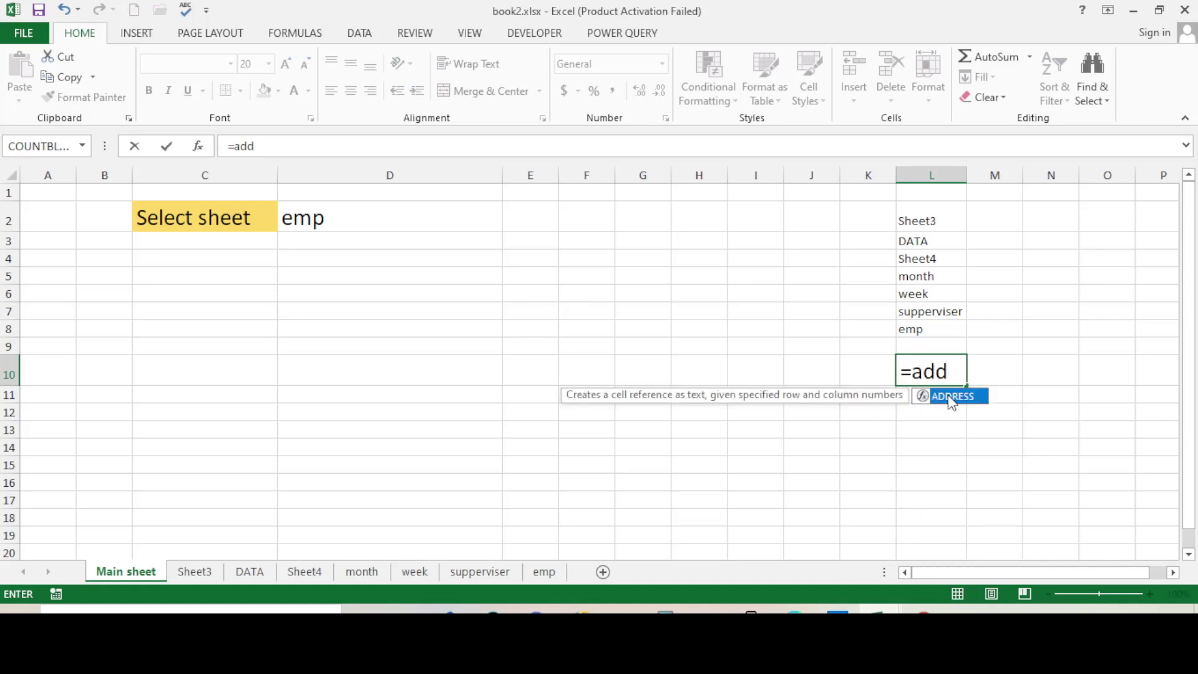
double_click(950, 396)
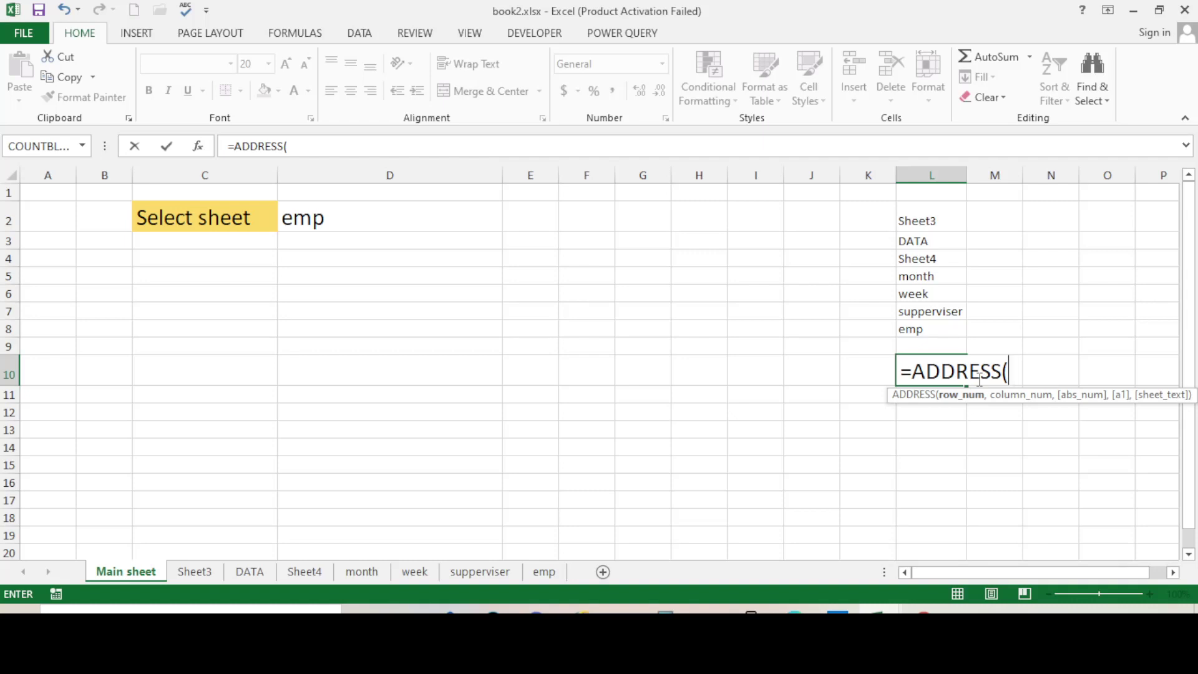
type("1,,")
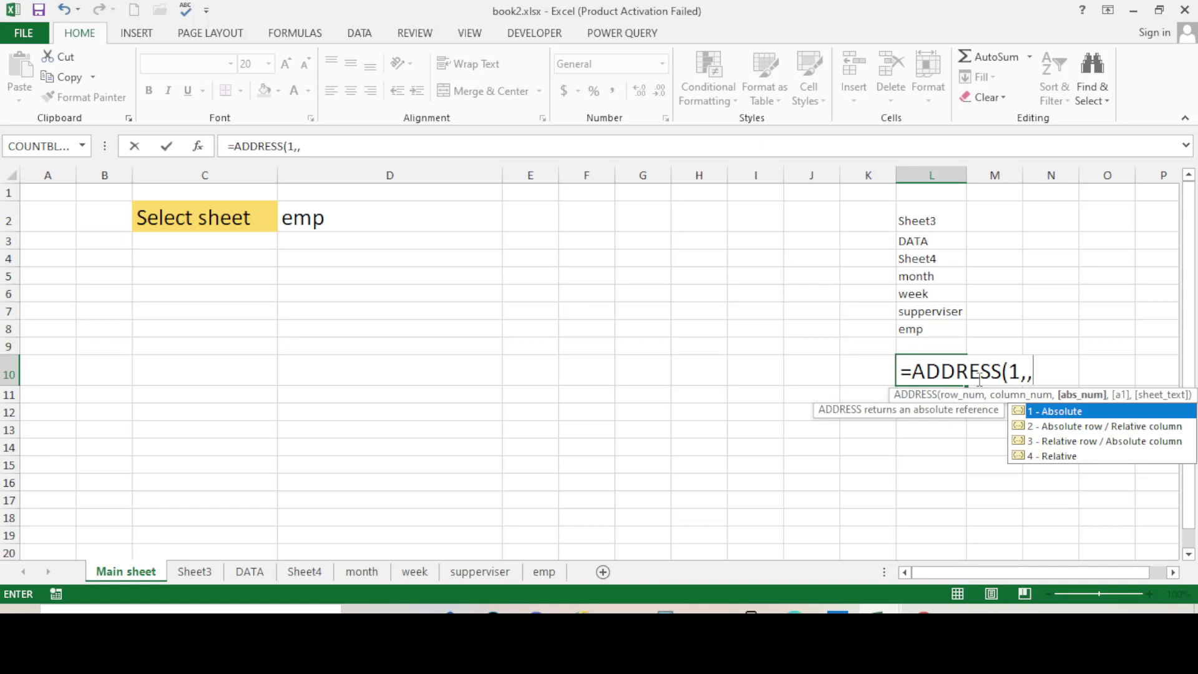
key("BackSpace")
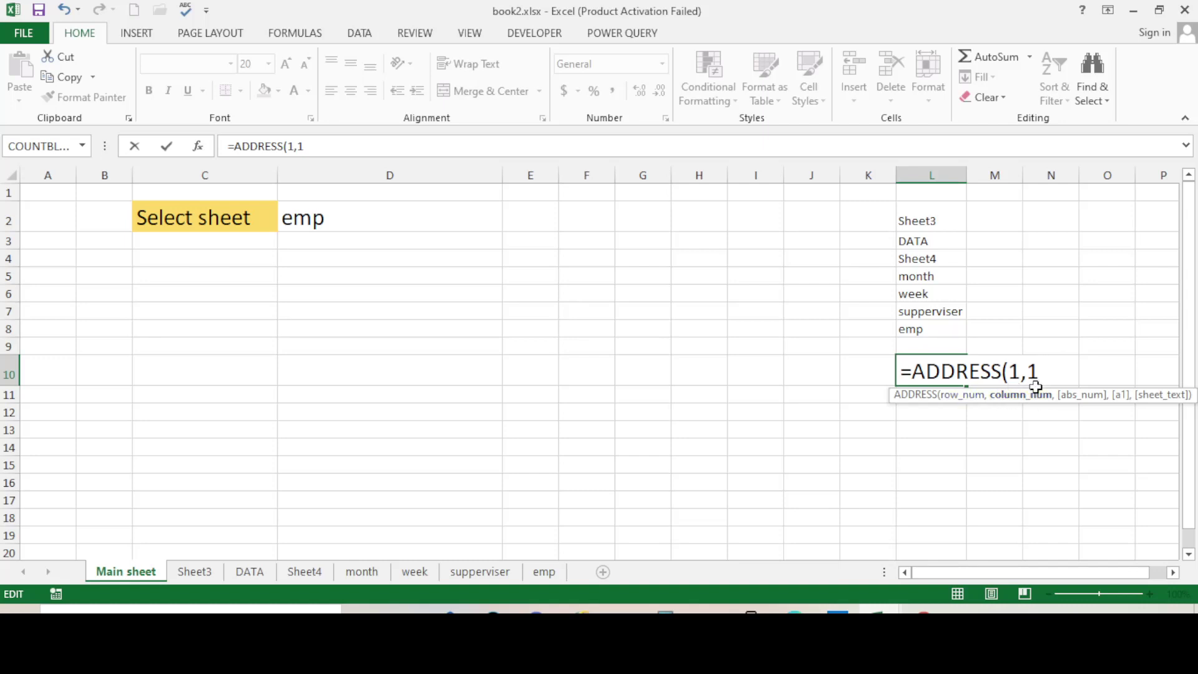
type(",")
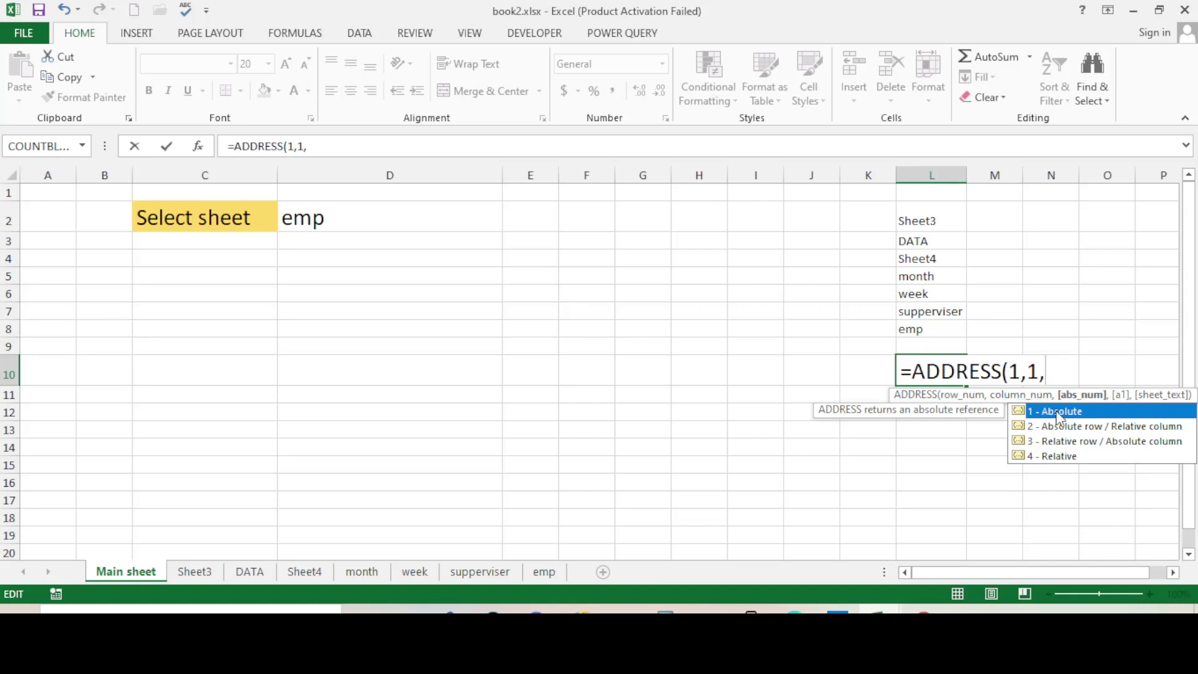
type(",")
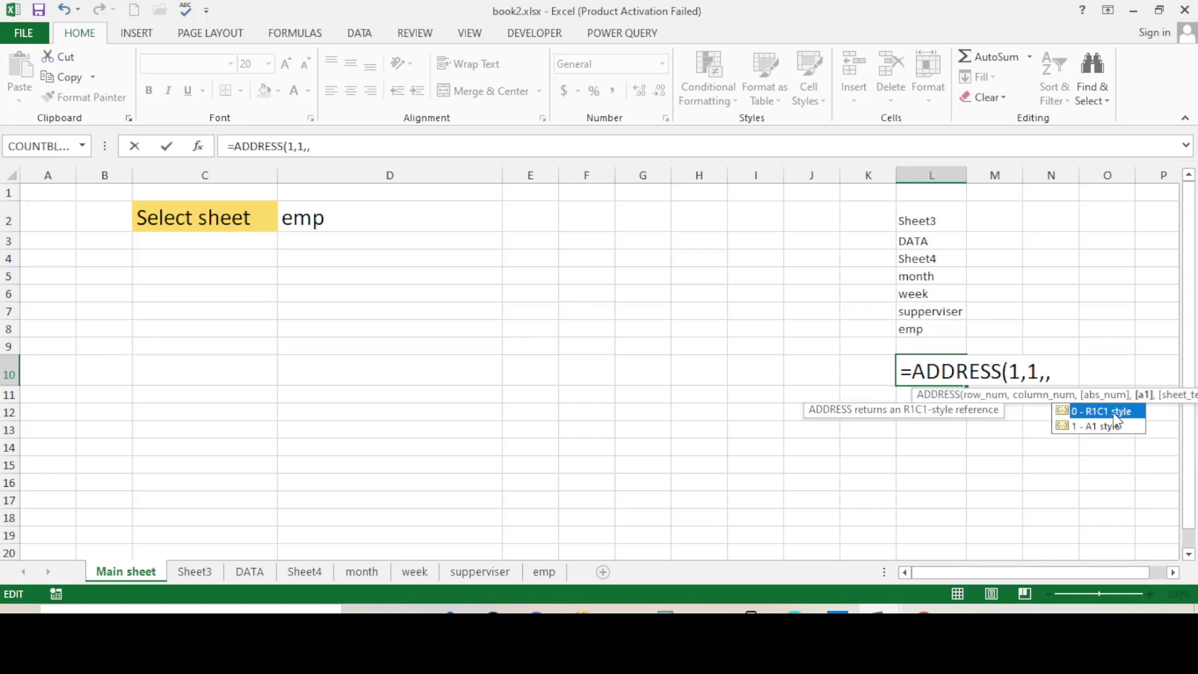
type(",")
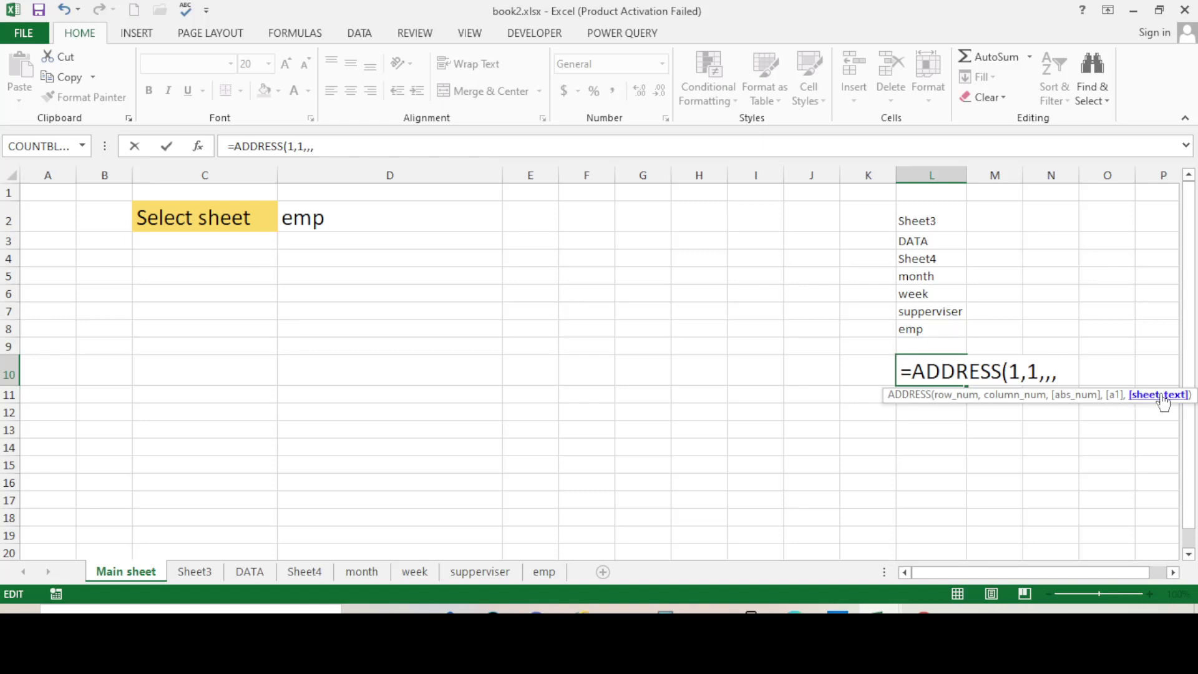
left_click(324, 222)
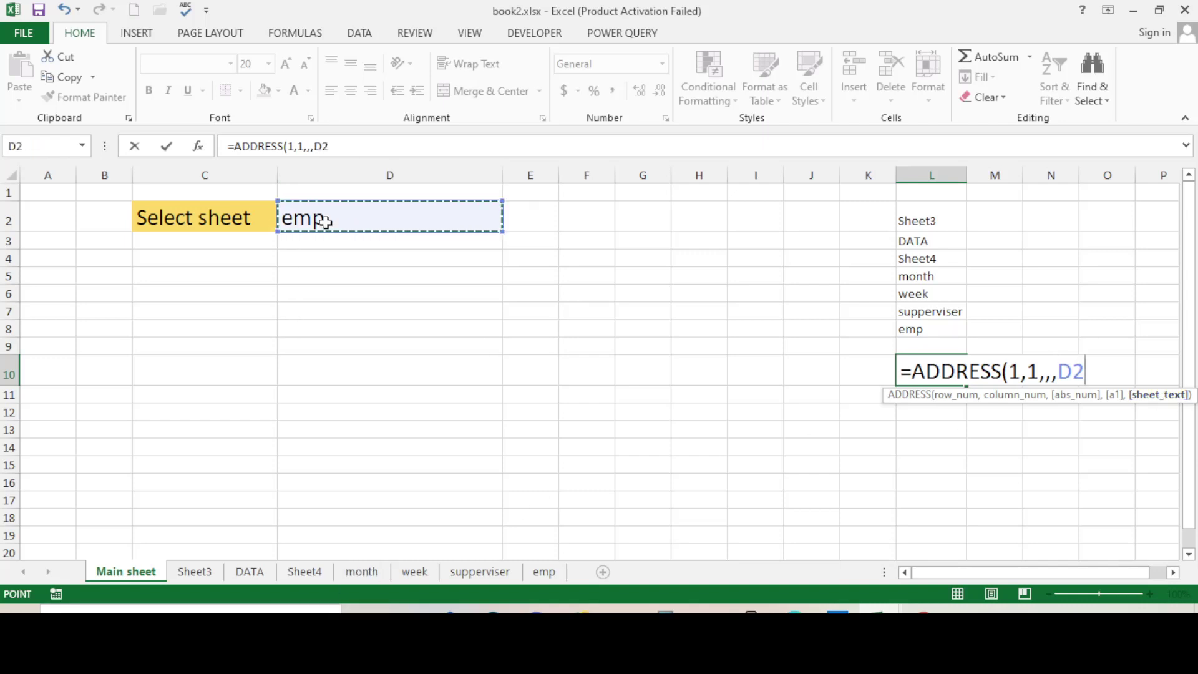
key("F4")
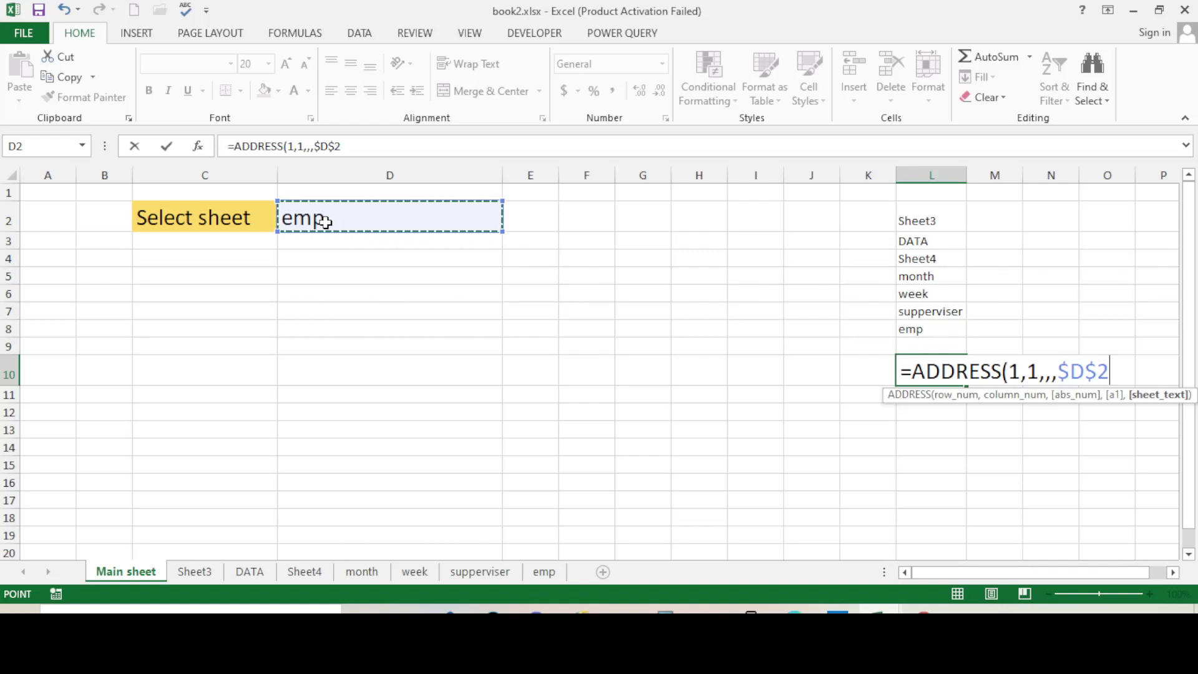
key("ctrl+Return")
key("Return")
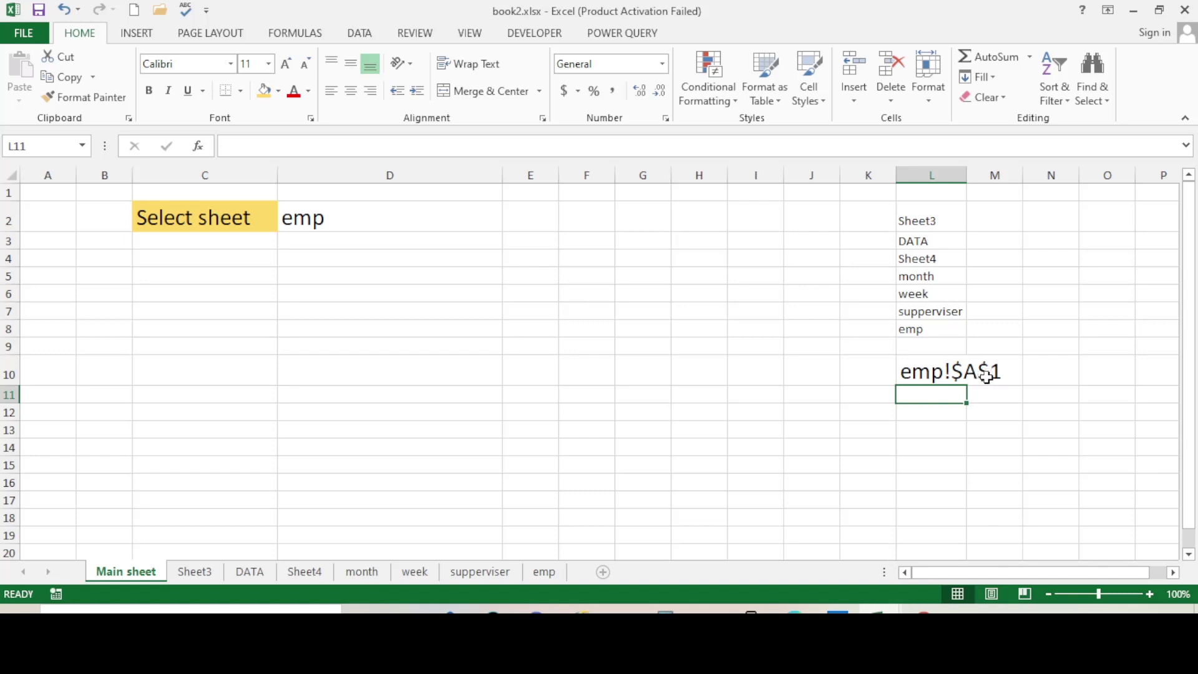
Choose month from the sheet-name drop-down list in D2.
left_click(462, 218)
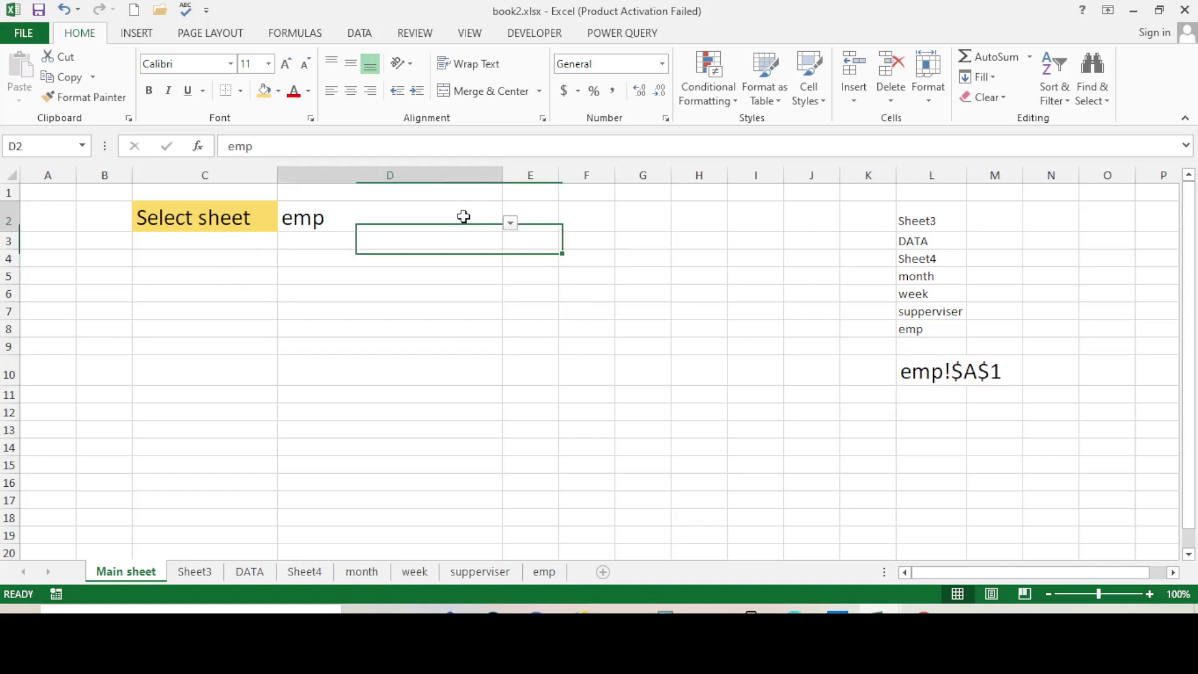
left_click(510, 225)
left_click(383, 273)
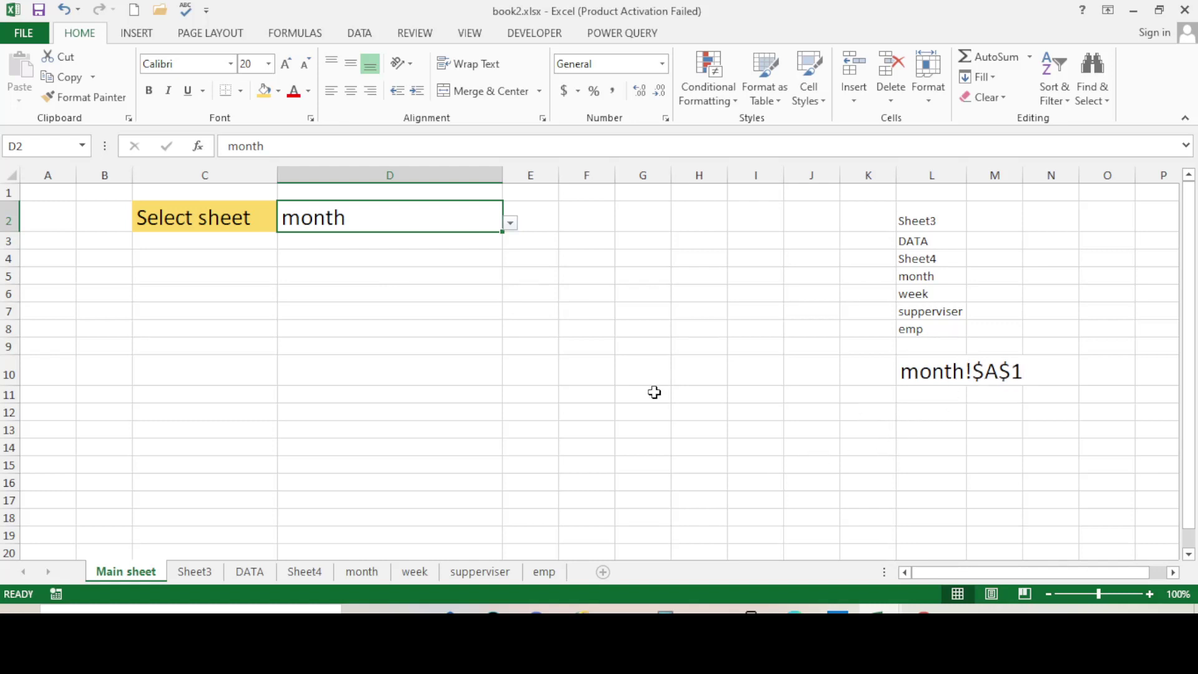
left_click(790, 430)
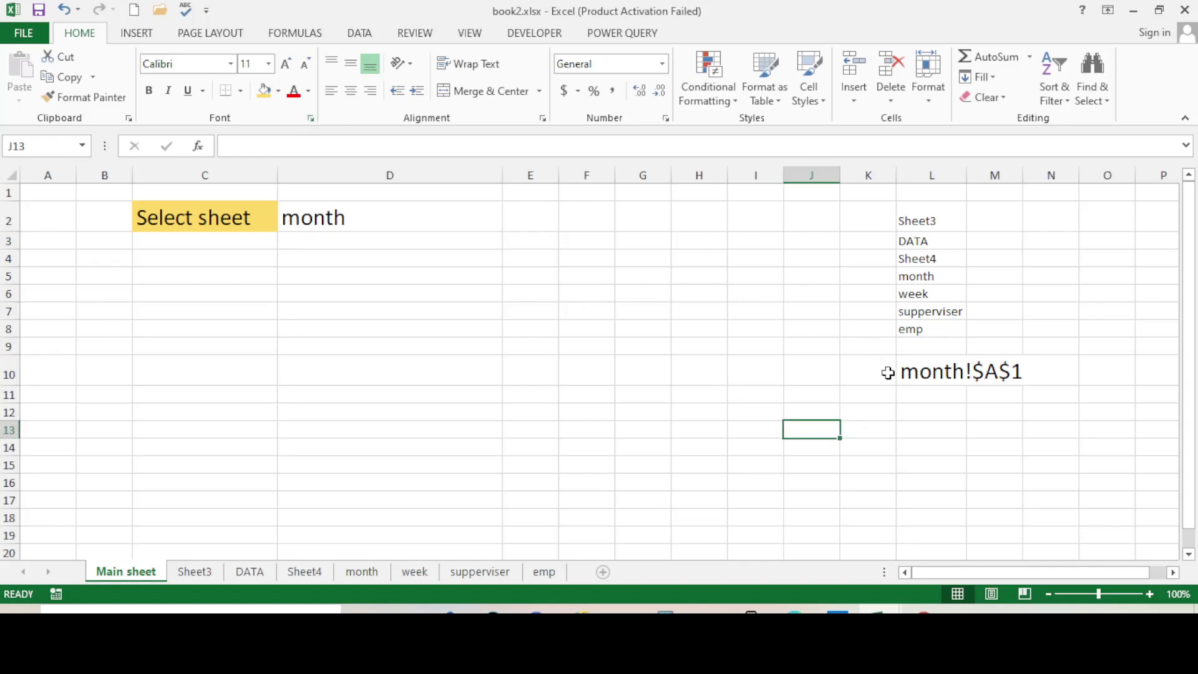
Copy the formatting of L10 to cell F10 with Format Painter.
left_click(912, 368)
left_click(101, 101)
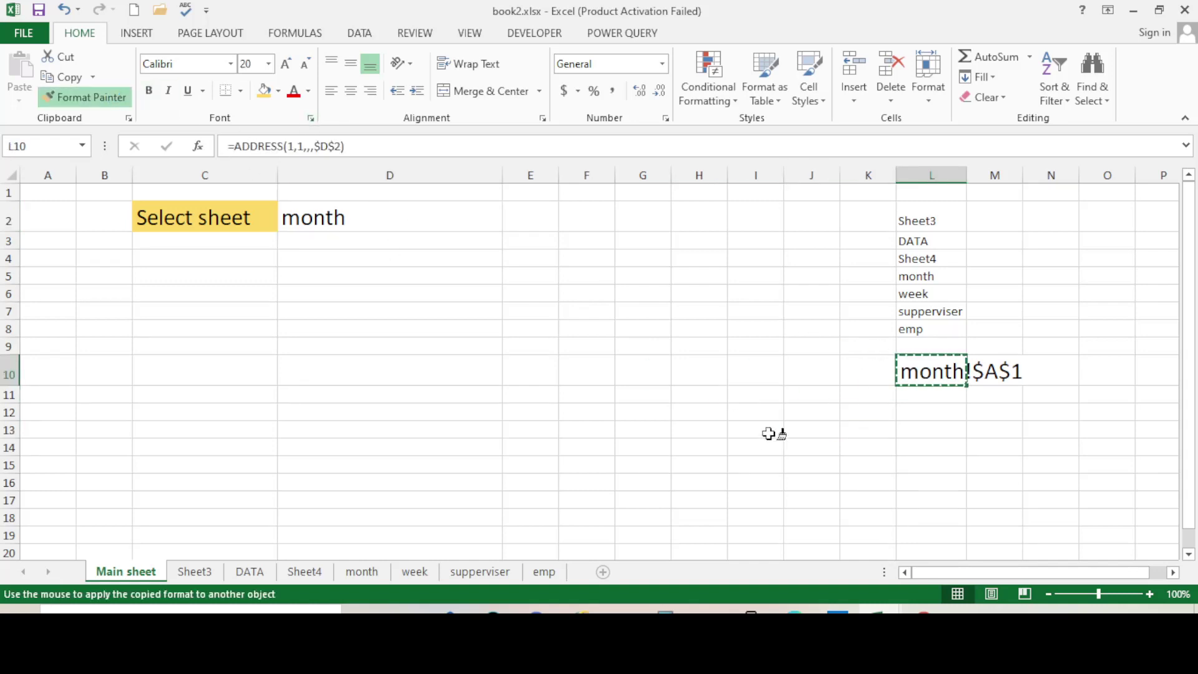
left_click(569, 375)
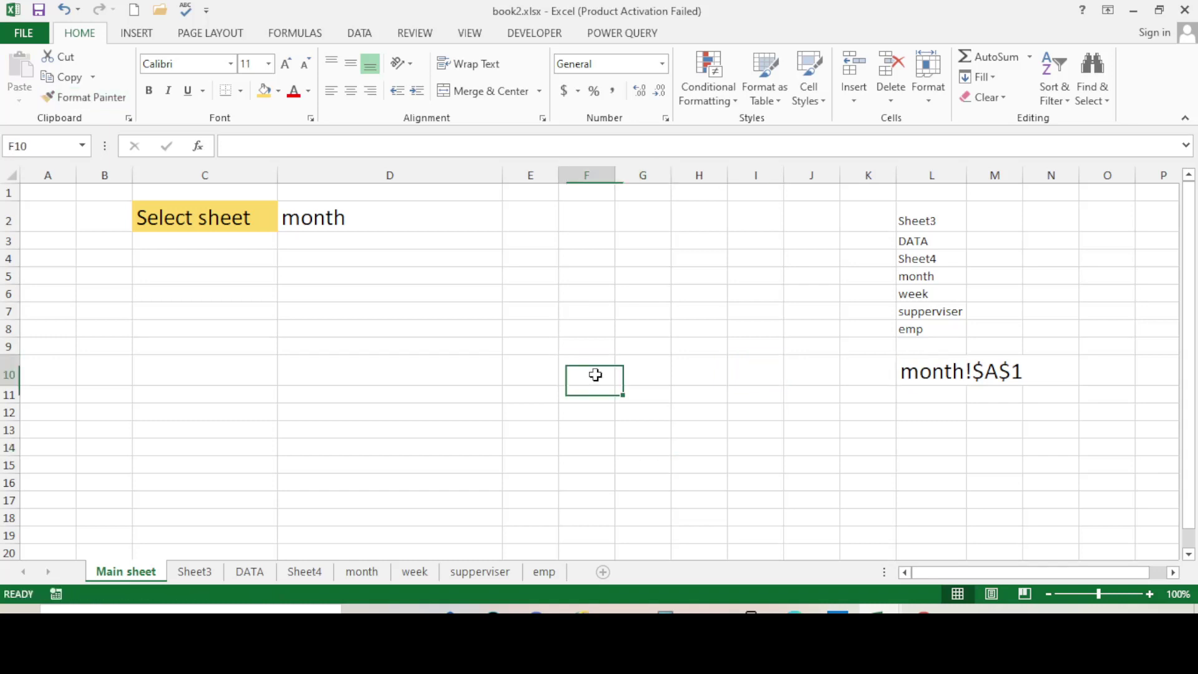
Enter a trial copy of the formula =ADDRESS(1,1,,,$D$2) in F10, using D2 as an absolute reference, and clear the cell again.
double_click(595, 374)
type("=add")
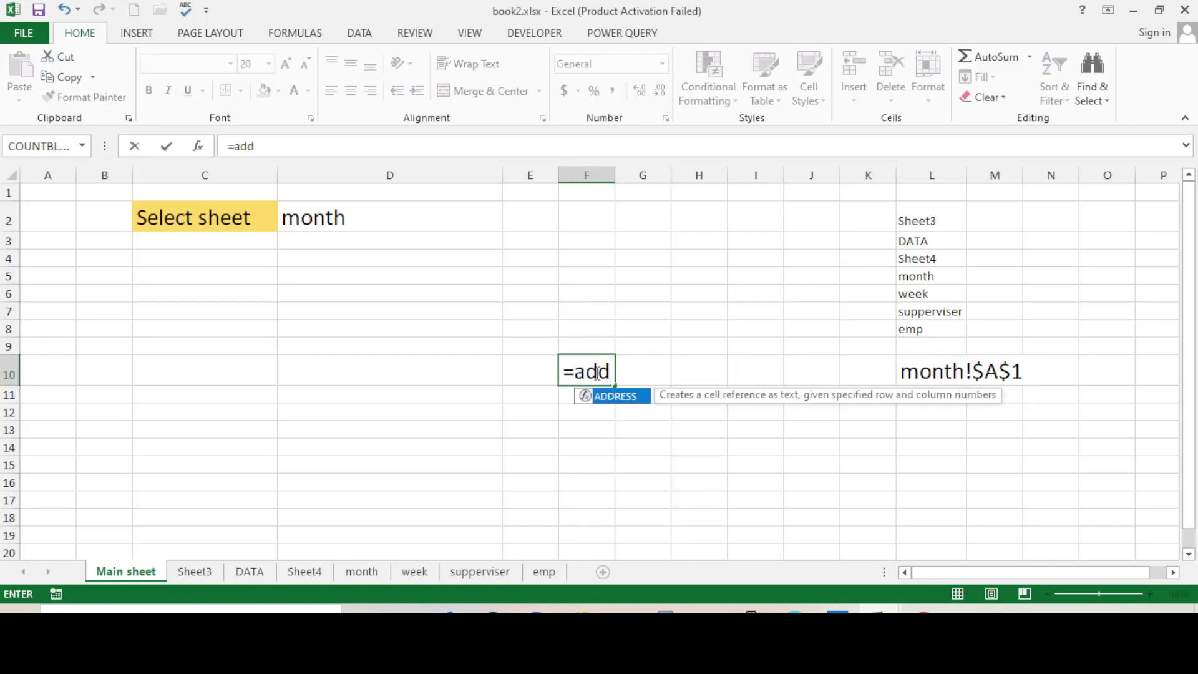
double_click(621, 397)
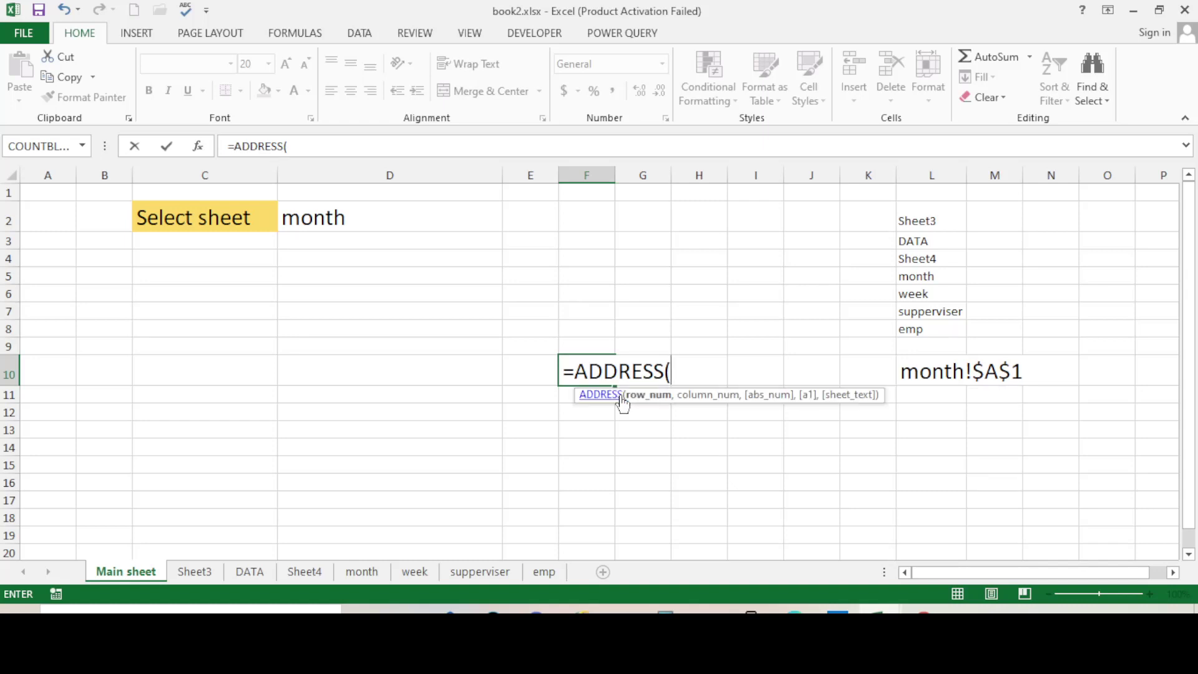
type("1,")
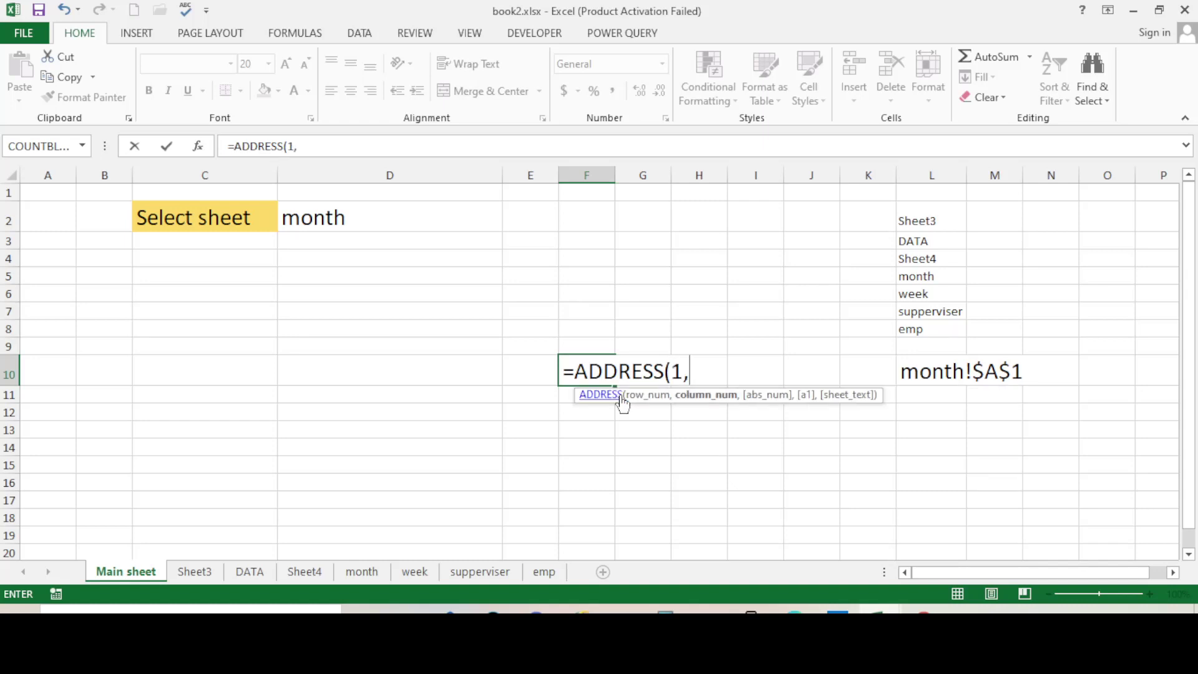
type("1,,,")
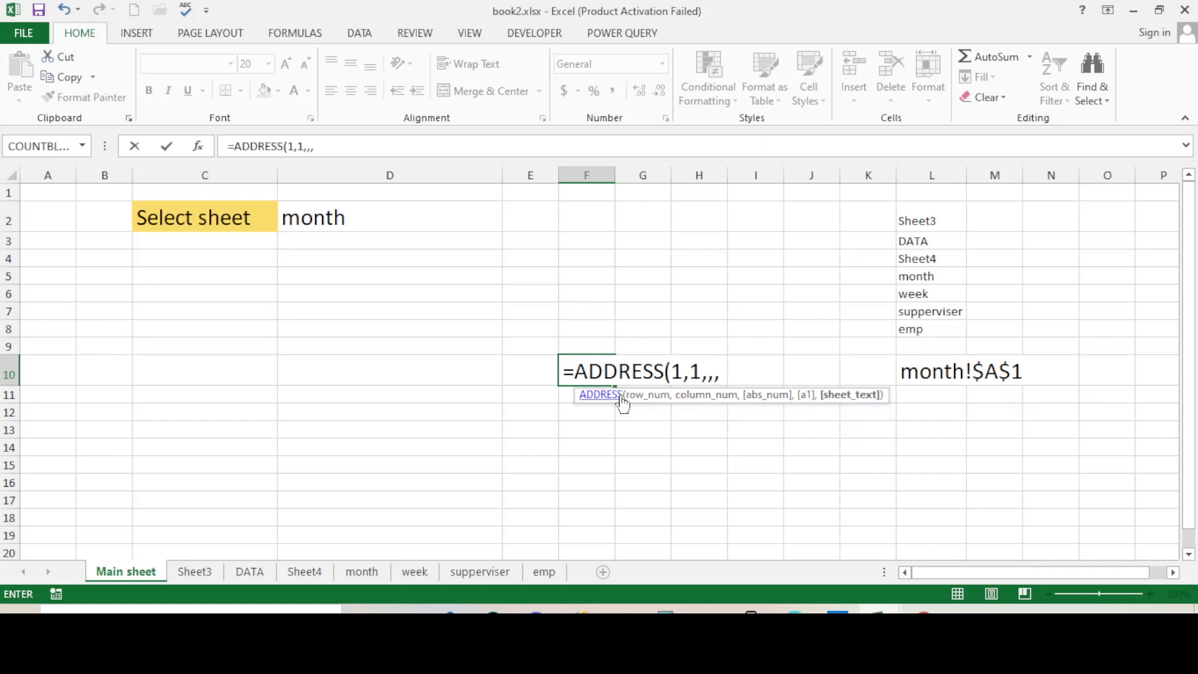
left_click(357, 220)
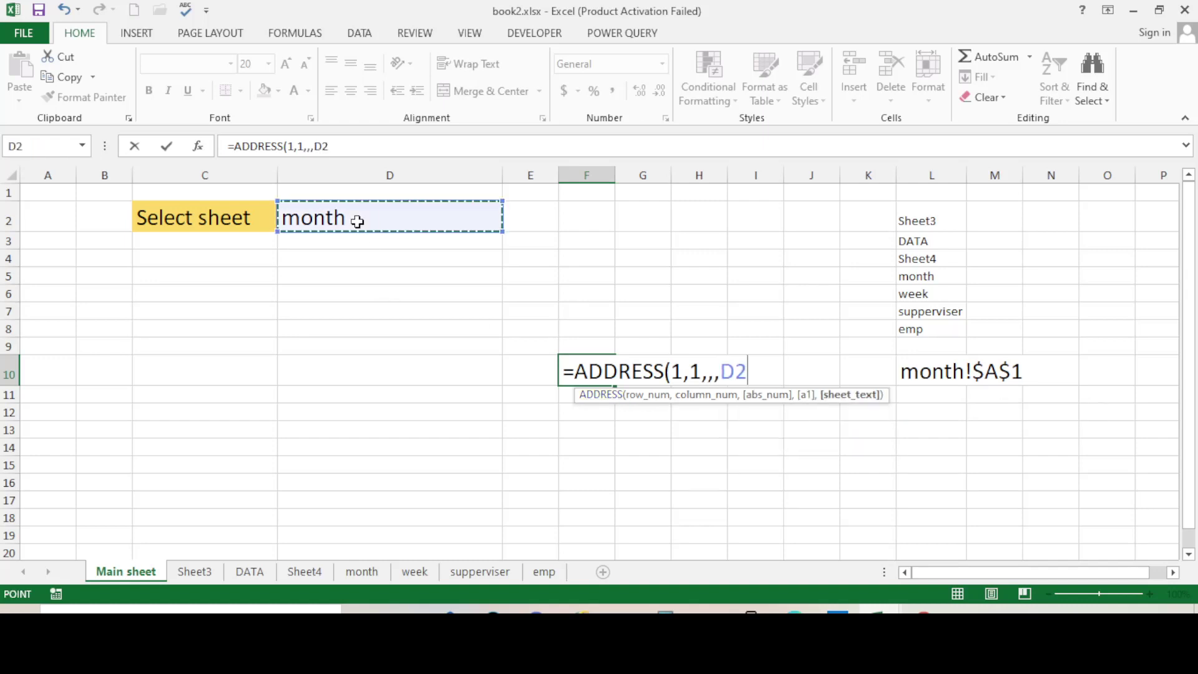
key("F4")
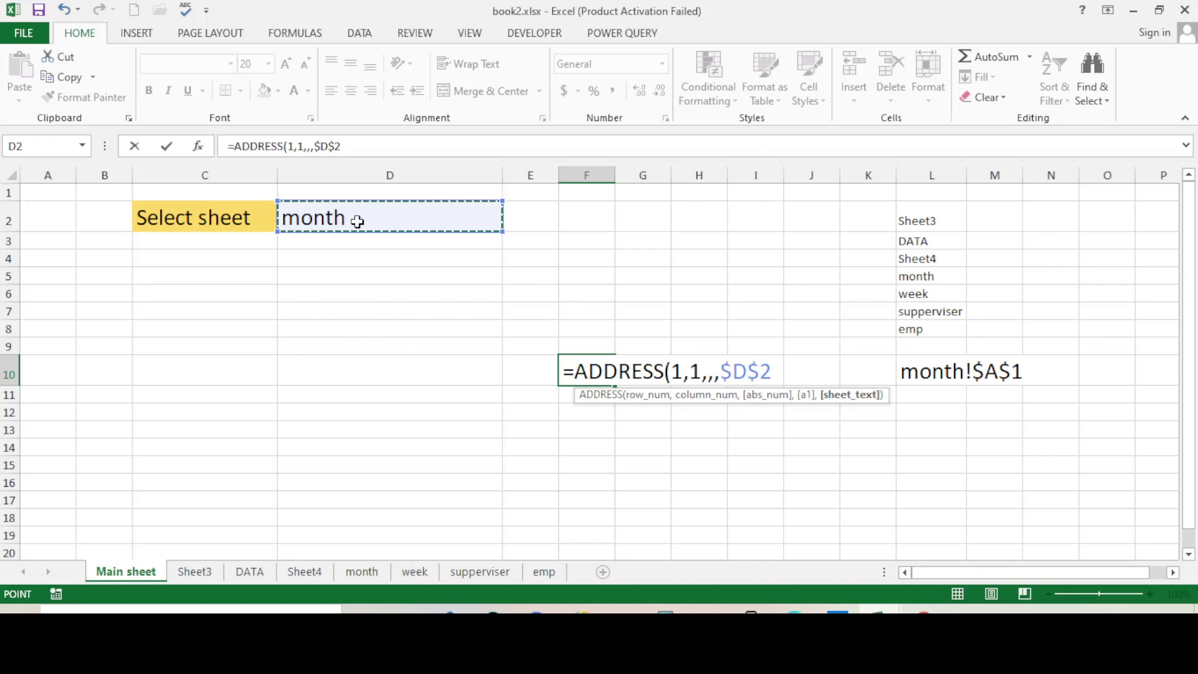
key("ctrl+Return")
left_click(590, 371)
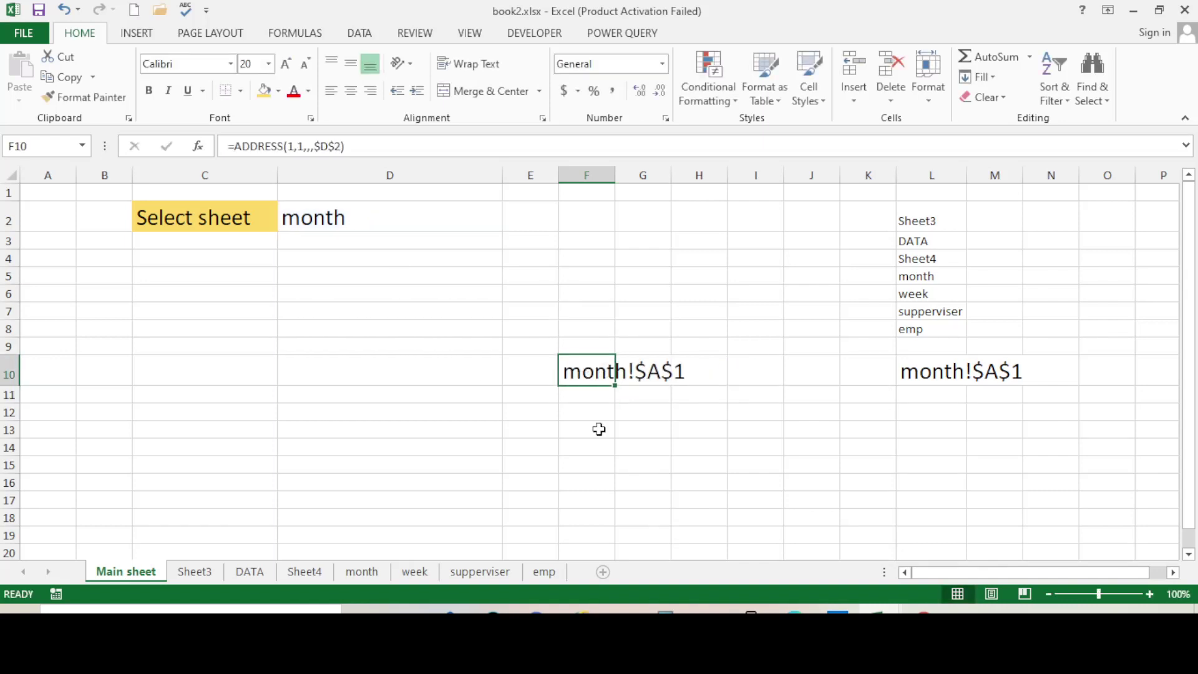
key("Delete")
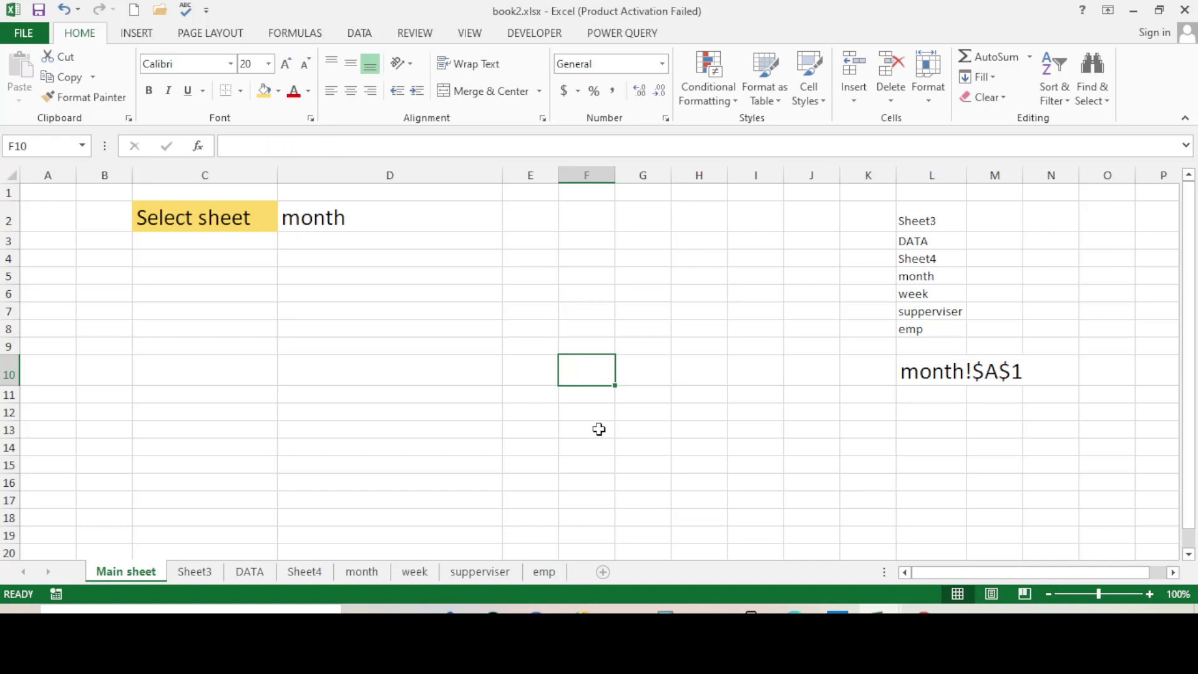
Define a workbook-scope name hyperlink1 that refers to ='Main sheet'!$L$1.
left_click(927, 469)
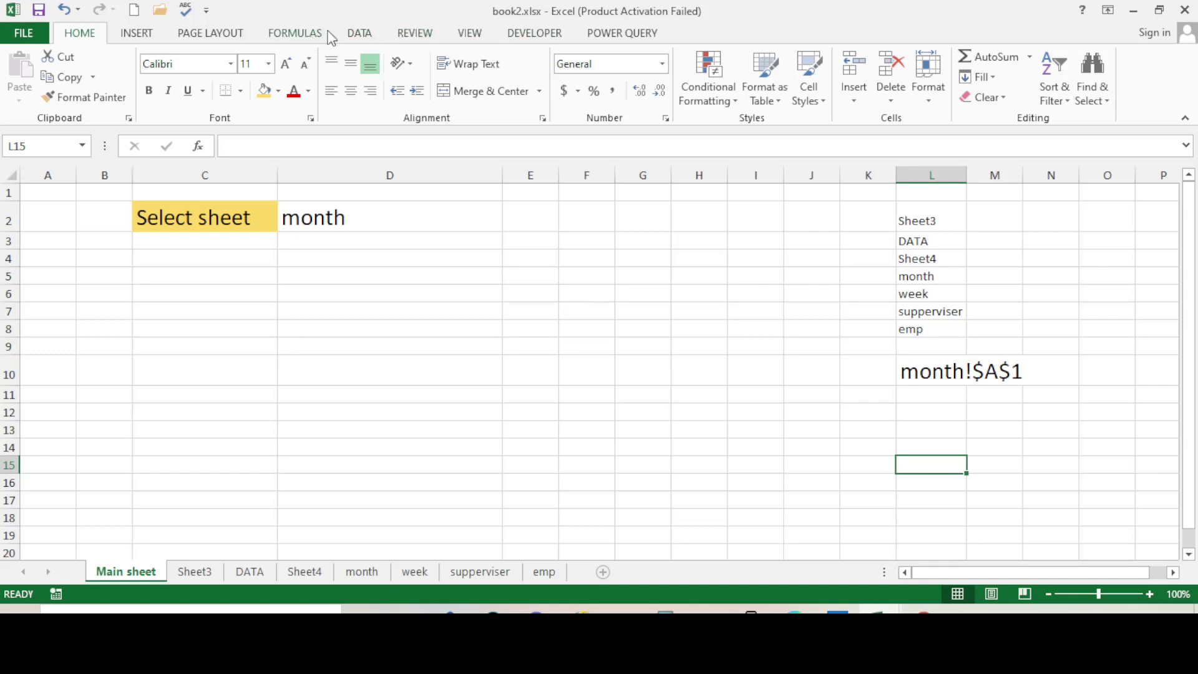
left_click(293, 37)
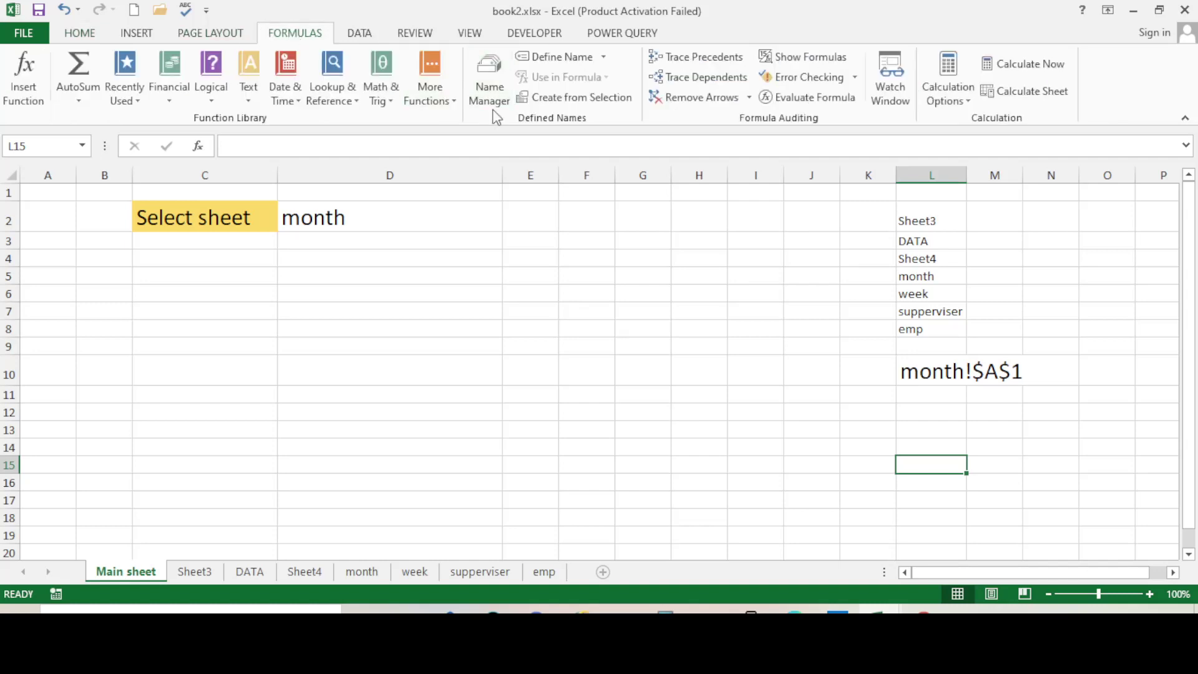
left_click(489, 86)
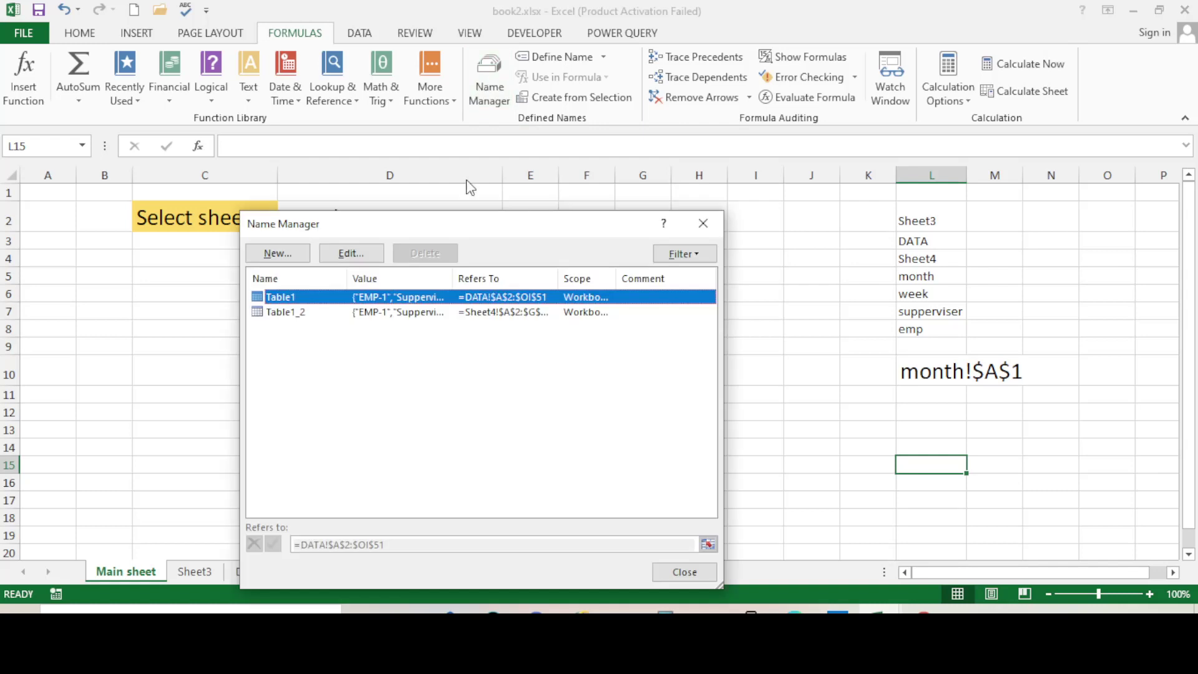
left_click_drag(493, 231, 825, 164)
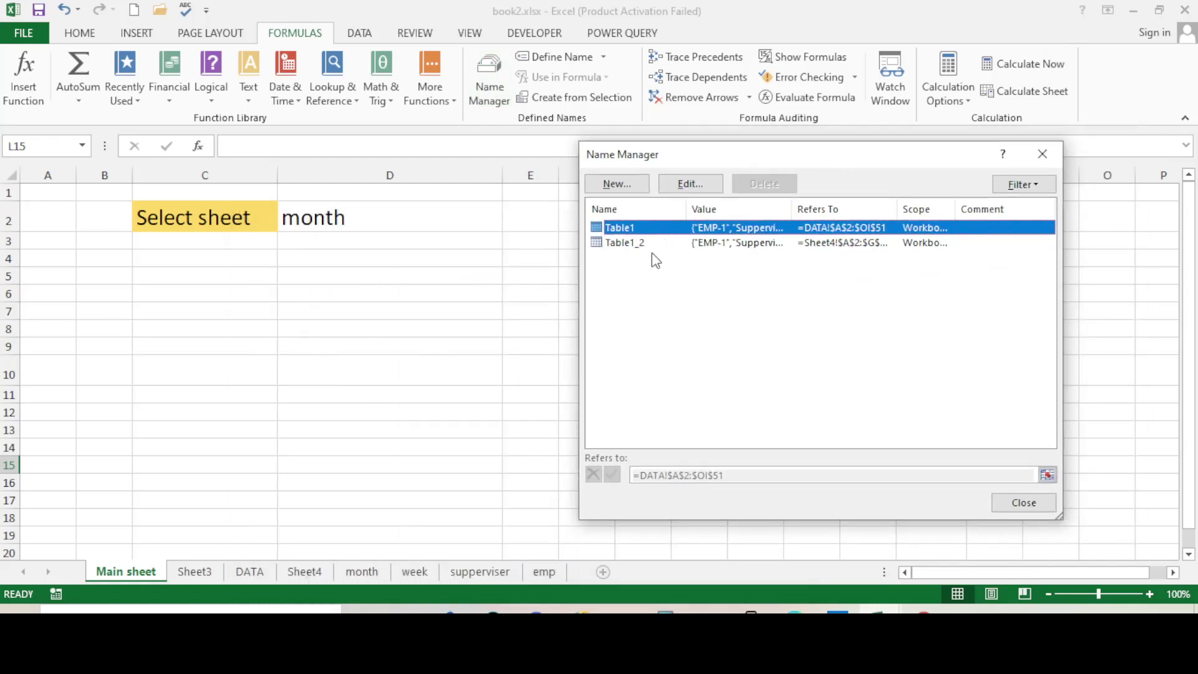
left_click(615, 184)
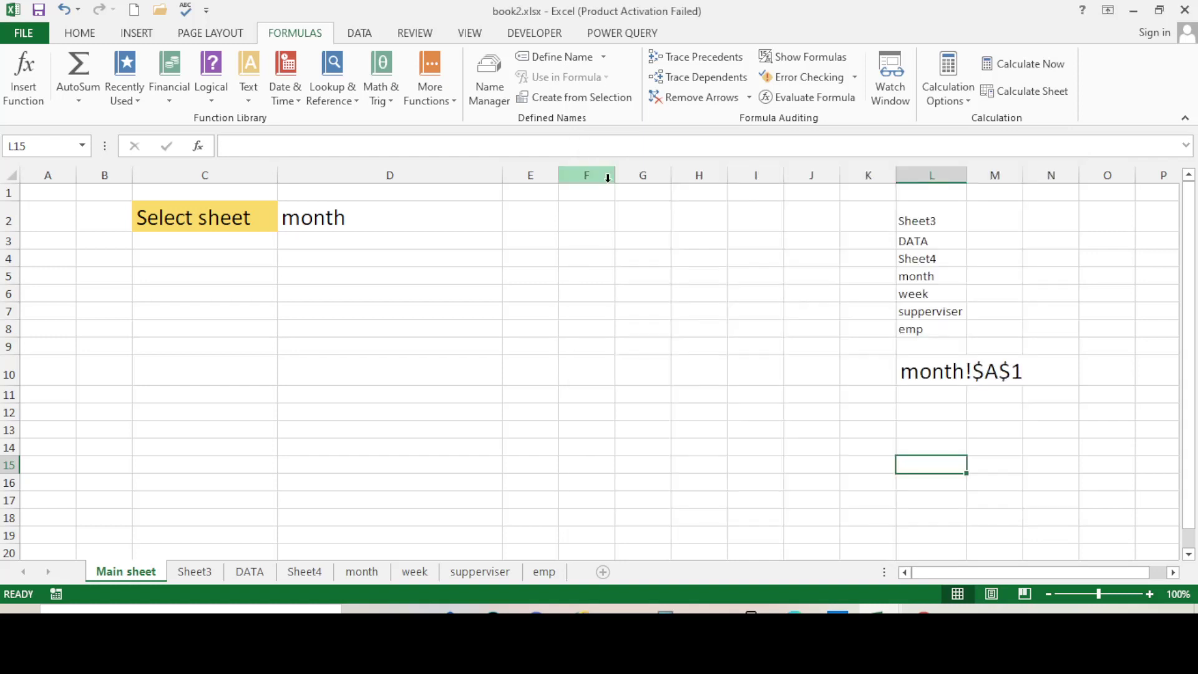
left_click_drag(792, 243, 575, 270)
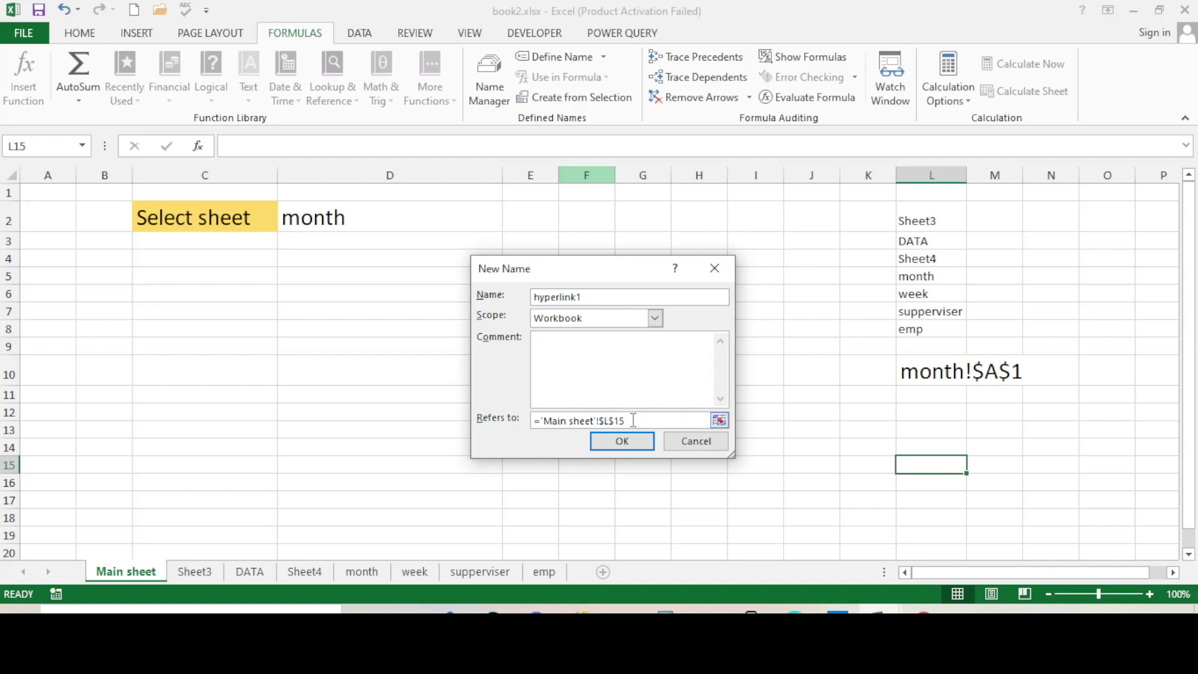
left_click_drag(633, 420, 498, 420)
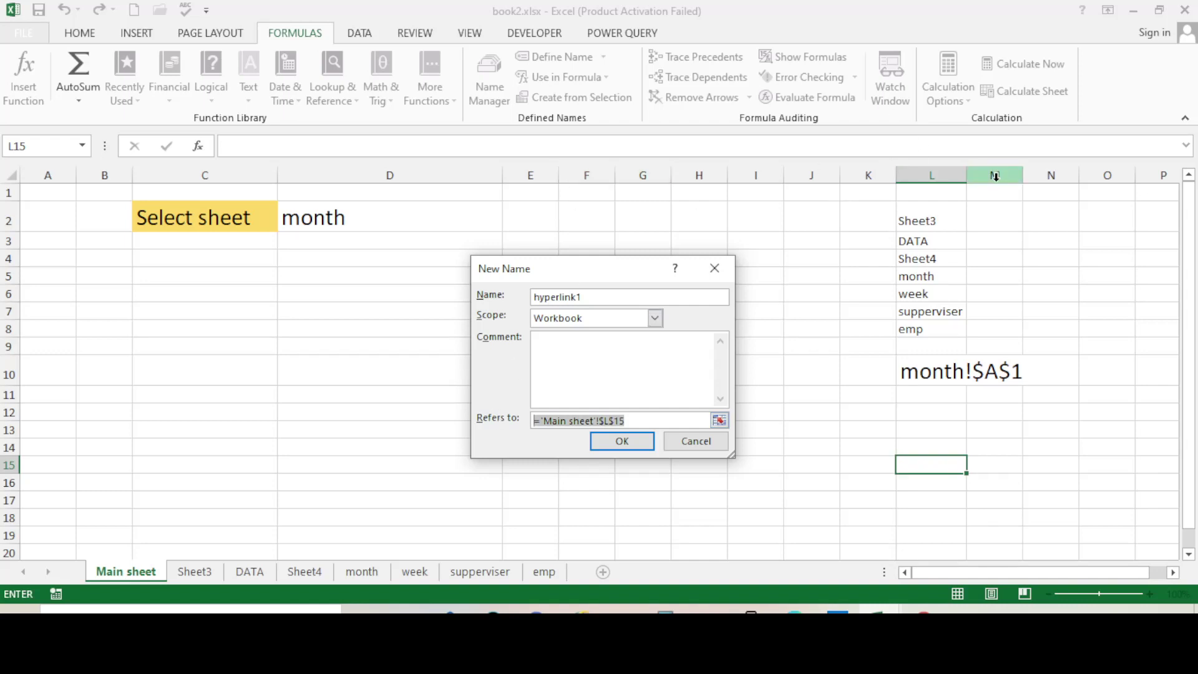
left_click(930, 193)
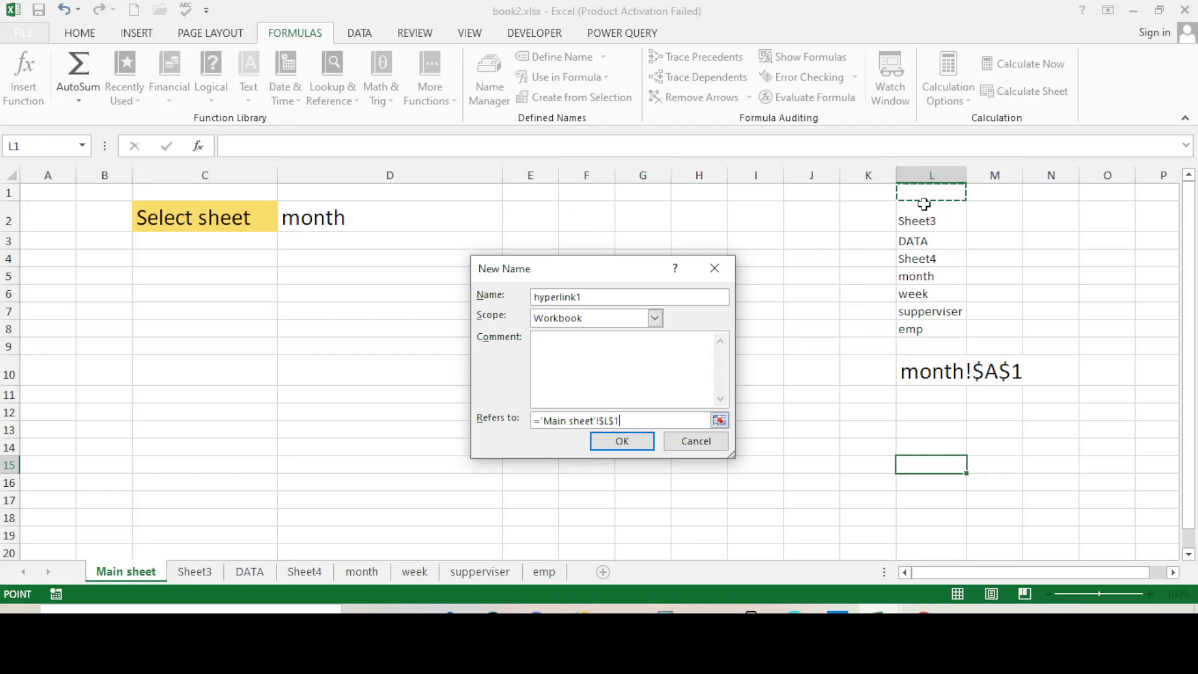
left_click(619, 441)
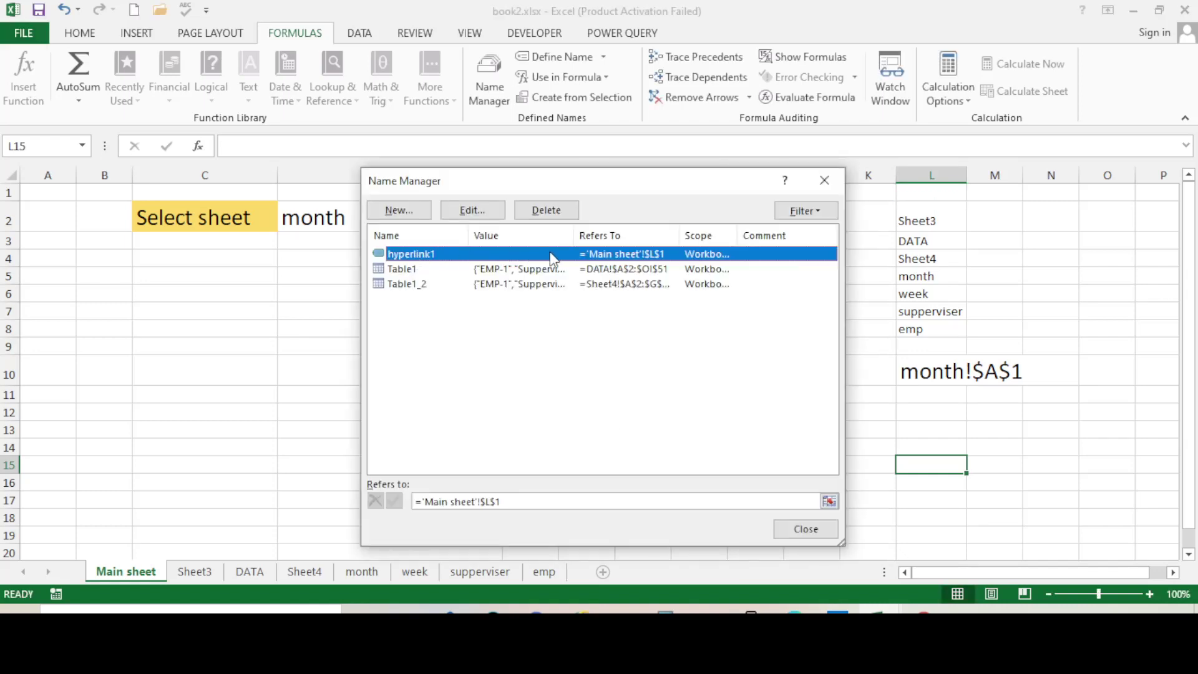
left_click(698, 430)
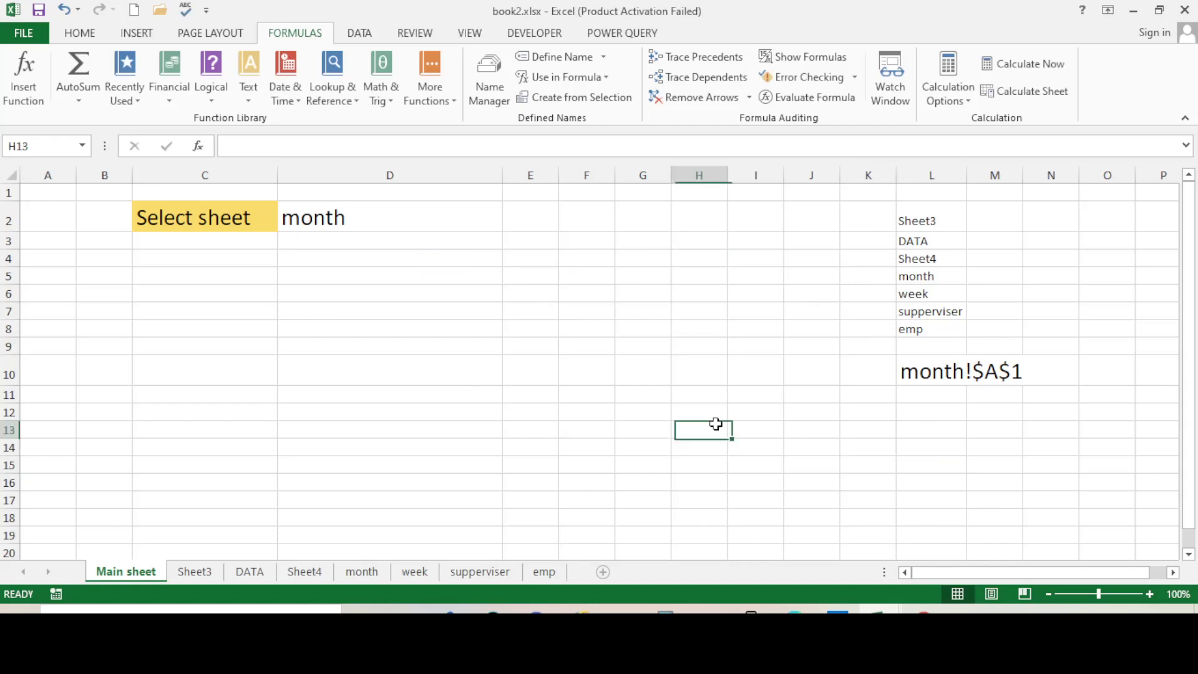
left_click(928, 192)
left_click(645, 348)
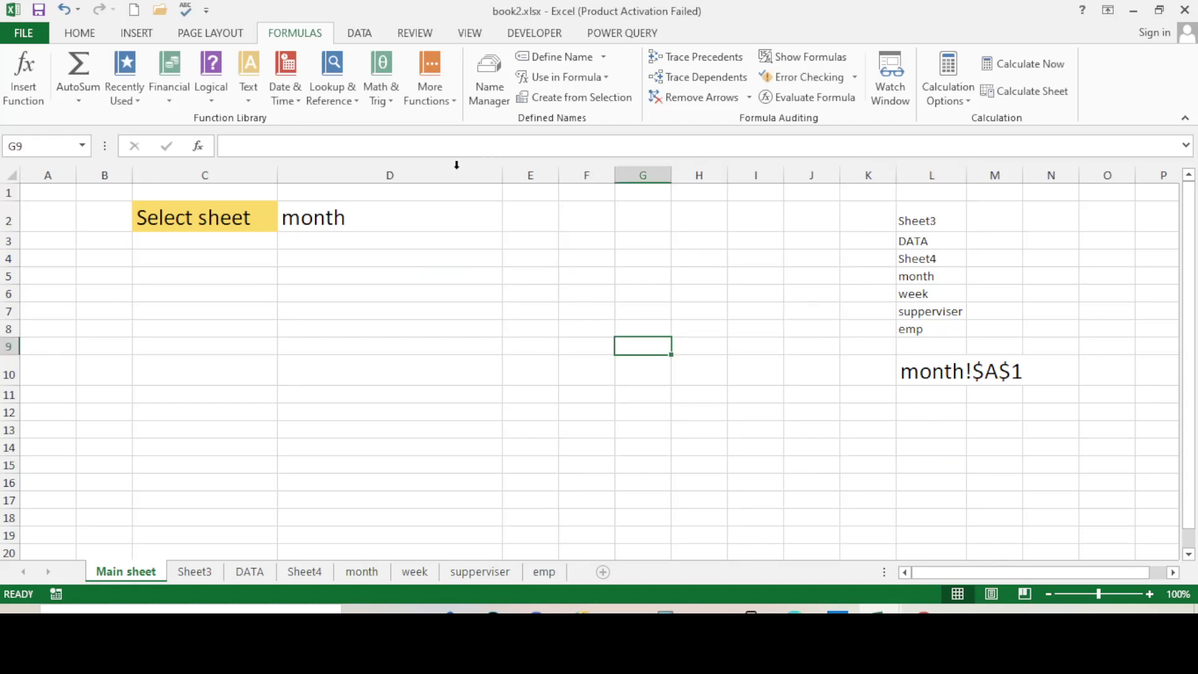
Insert a hyperlink on cell D2 that links to the defined name hyperlink1 in this document.
left_click(399, 216)
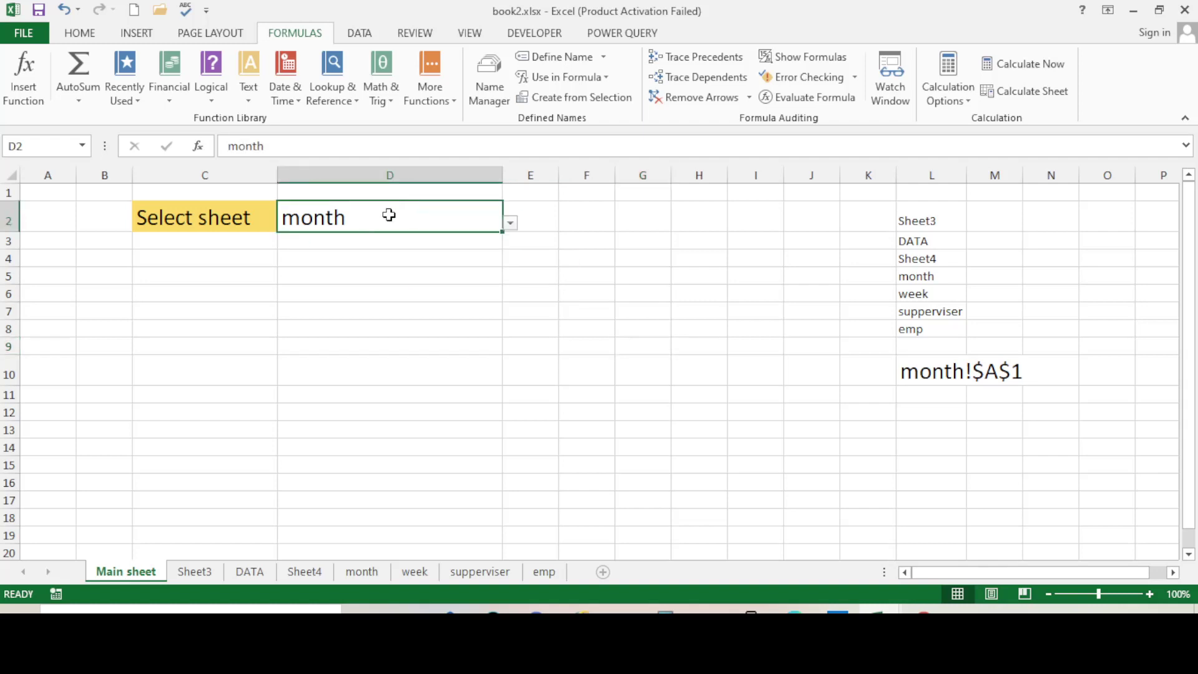
left_click(729, 325)
left_click(374, 218)
right_click(375, 218)
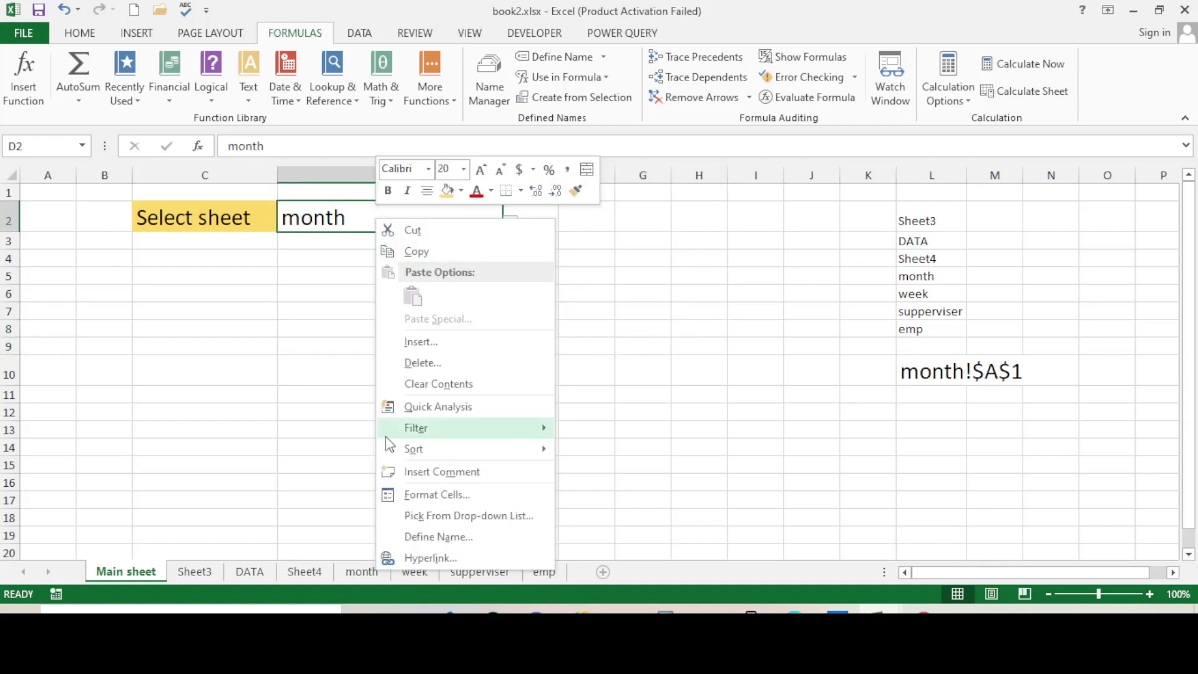
left_click(442, 556)
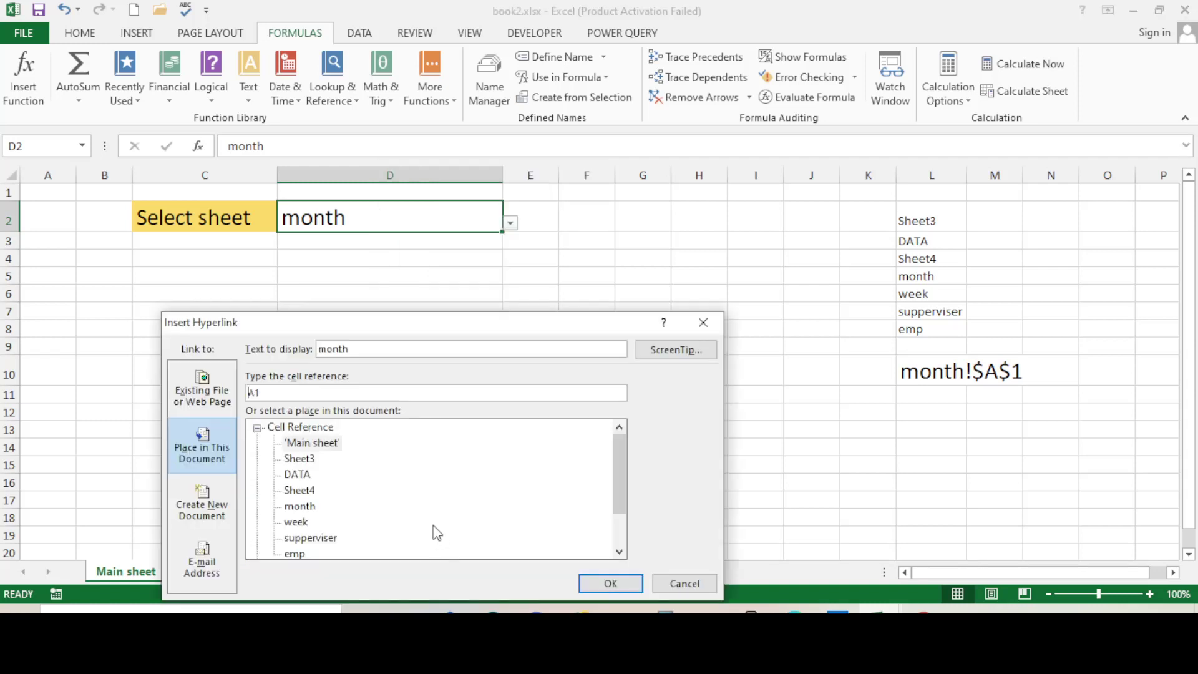
left_click_drag(439, 323, 591, 193)
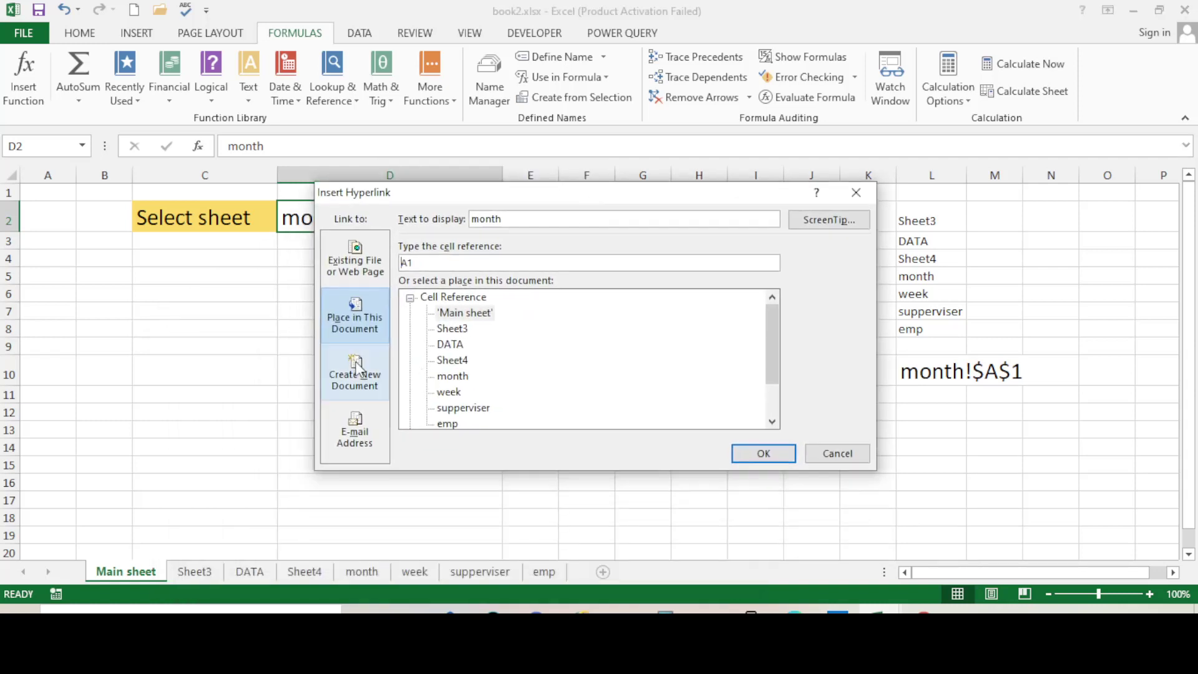
left_click_drag(776, 339, 768, 376)
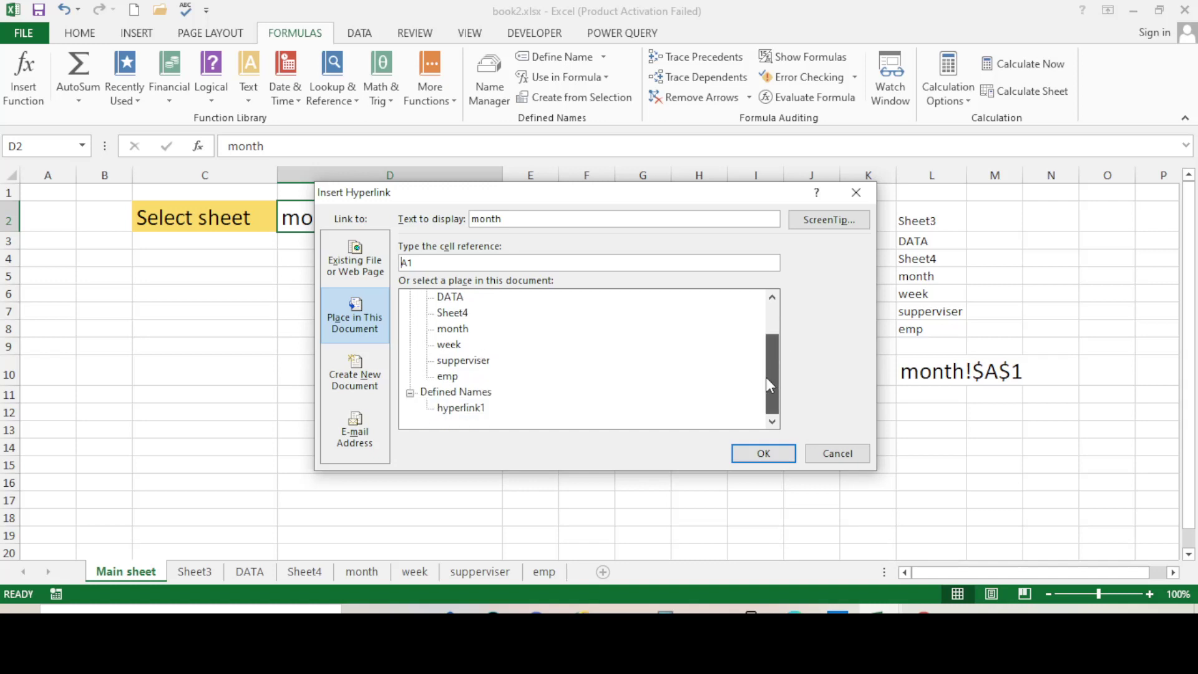
left_click(460, 408)
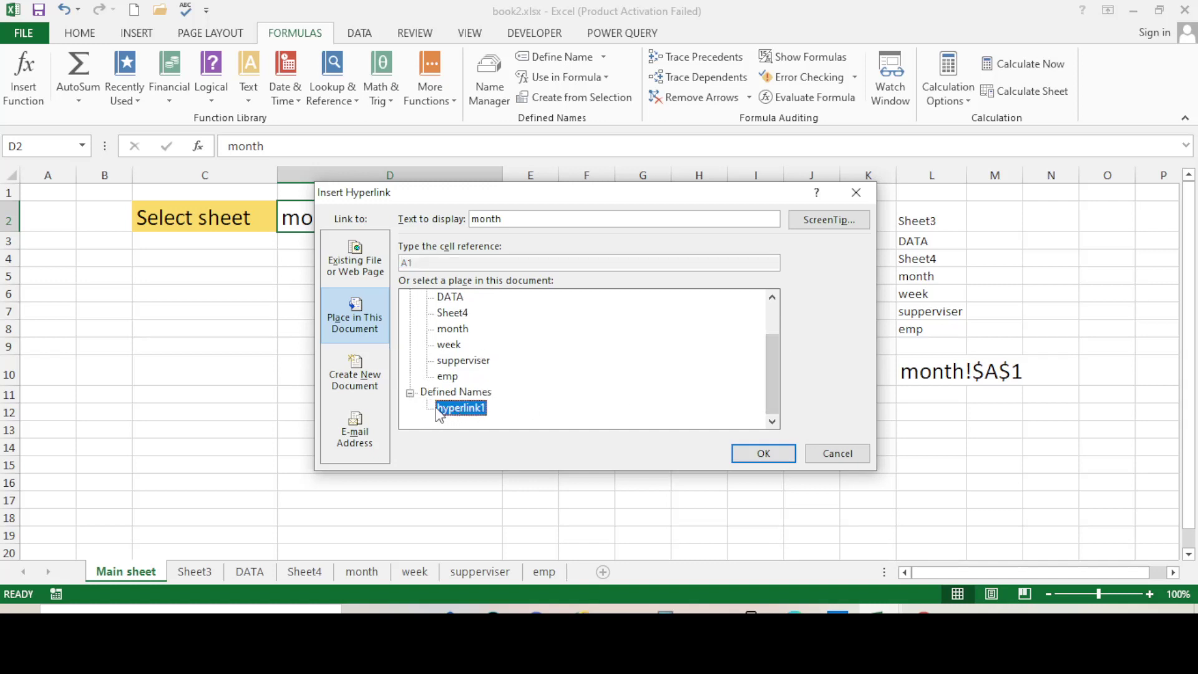
left_click(763, 455)
left_click(541, 380)
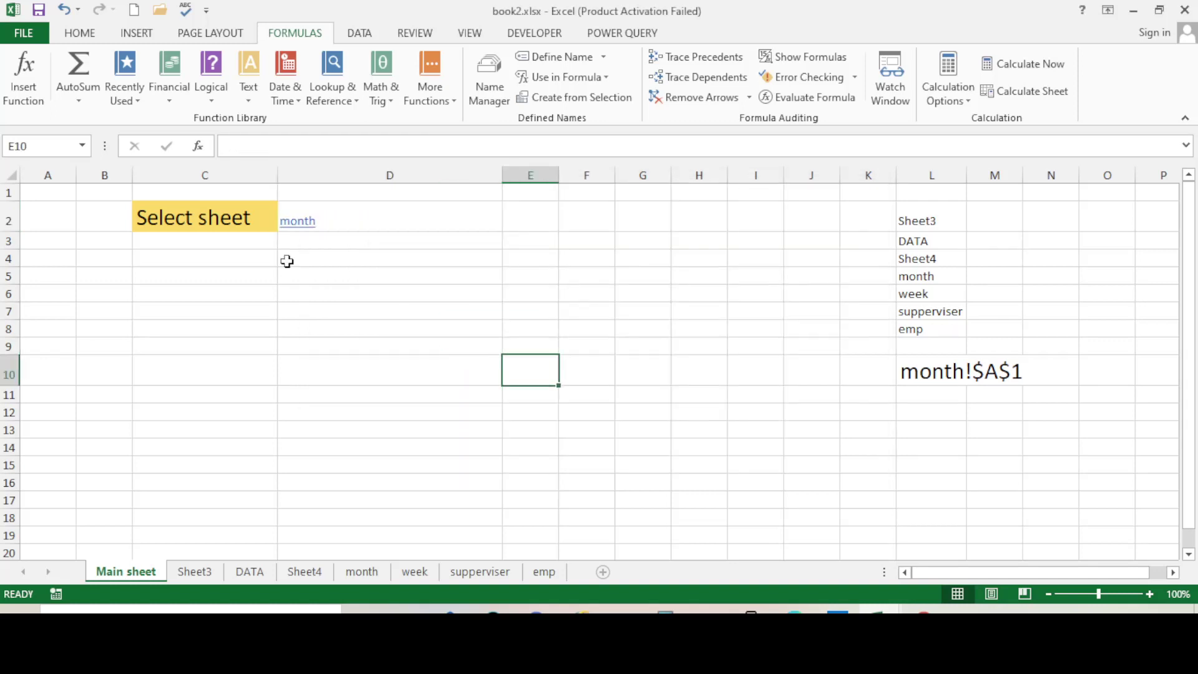
Set the font size of the hyperlinked sheet name in D2 to 20.
left_click(303, 229)
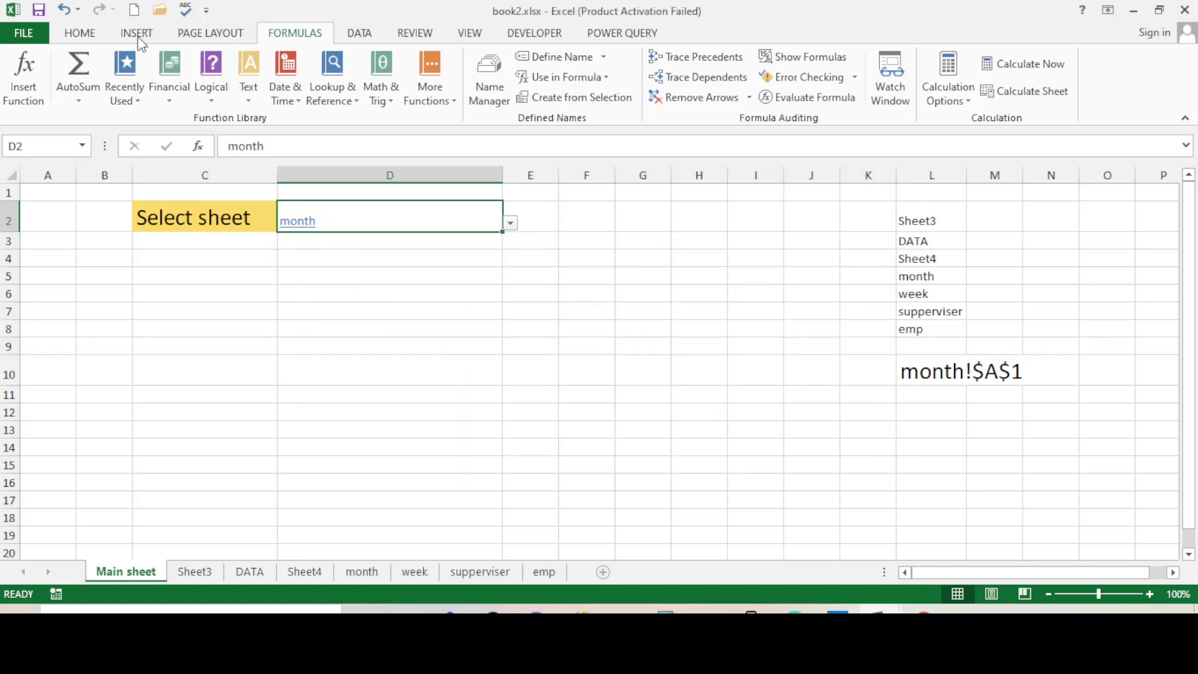
left_click(80, 35)
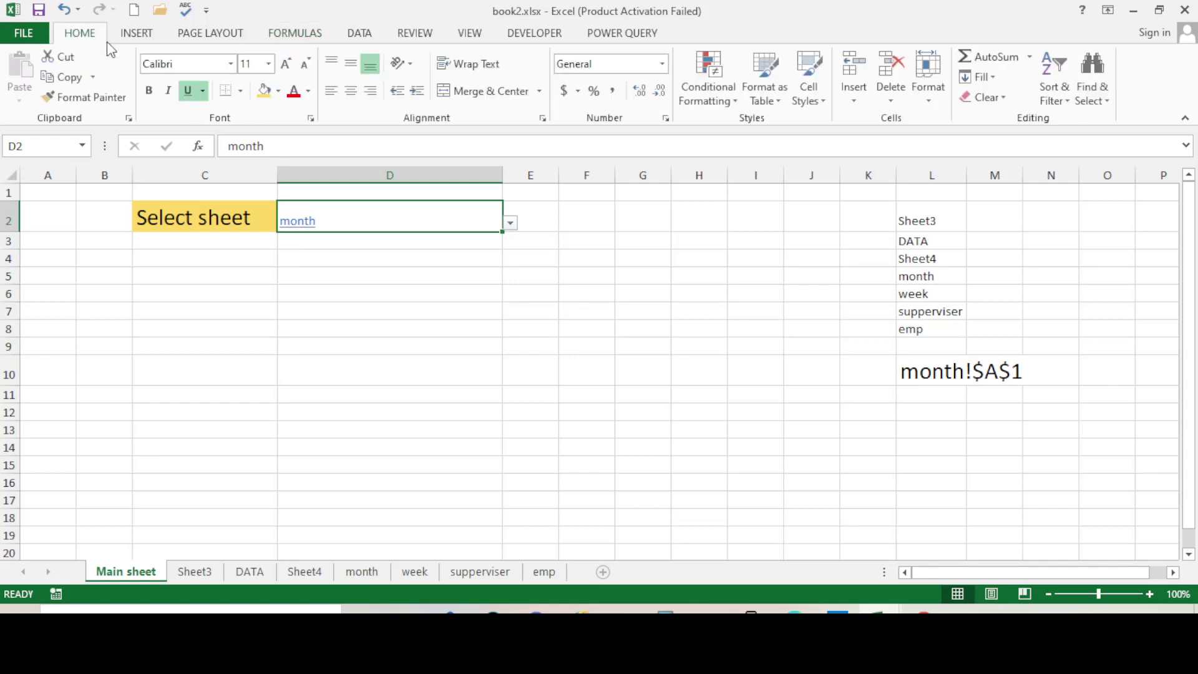
left_click(374, 274)
left_click(414, 215)
left_click(260, 65)
key("Return")
left_click(538, 385)
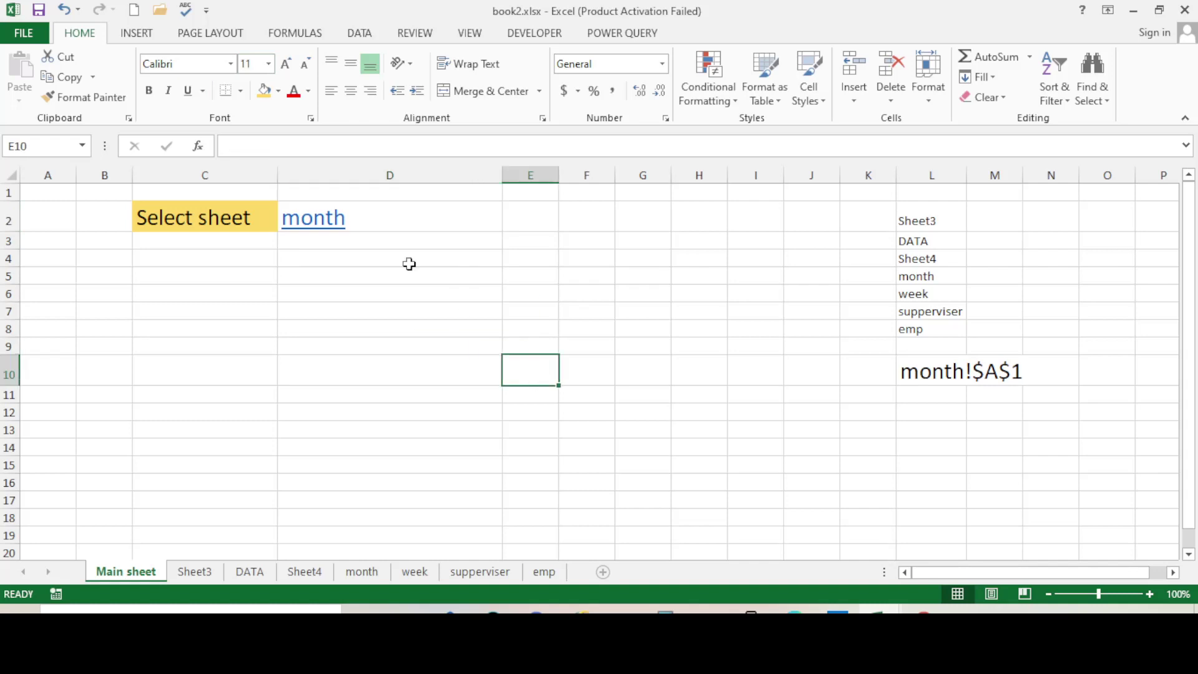
left_click(410, 218)
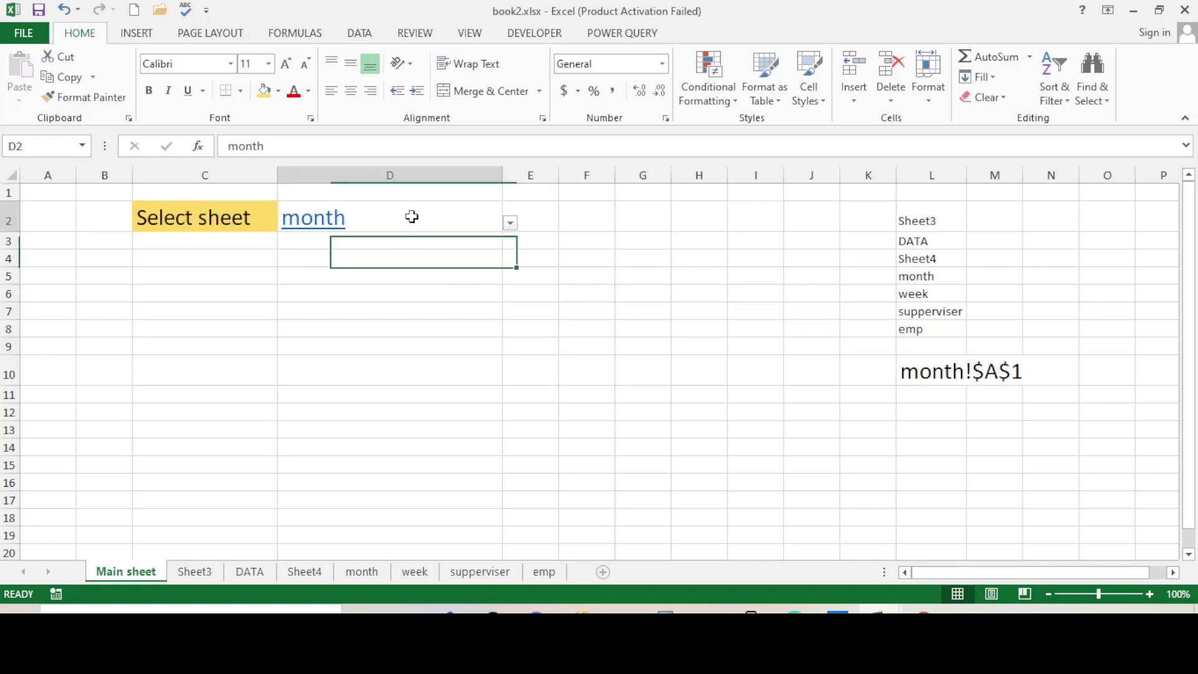
Choose supperviser in D2's sheet drop-down, testing the cell's hyperlink before and after the change.
left_click(326, 229)
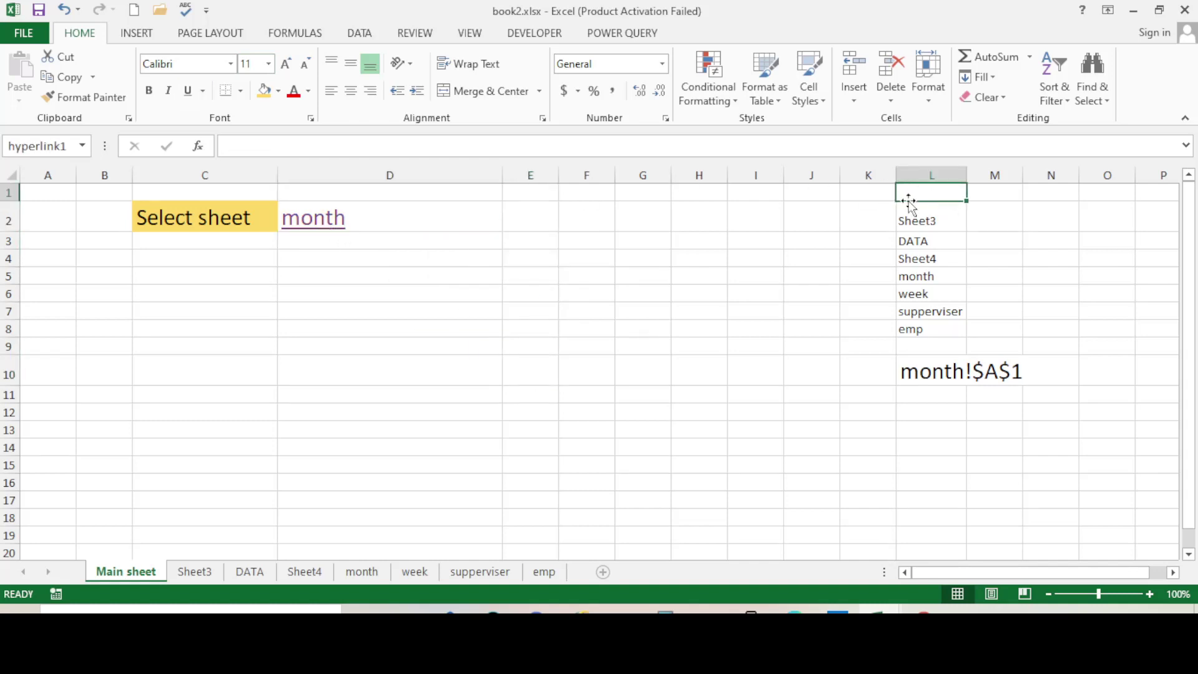
left_click(608, 293)
left_click(317, 234)
left_click(476, 229)
left_click(510, 223)
left_click(383, 295)
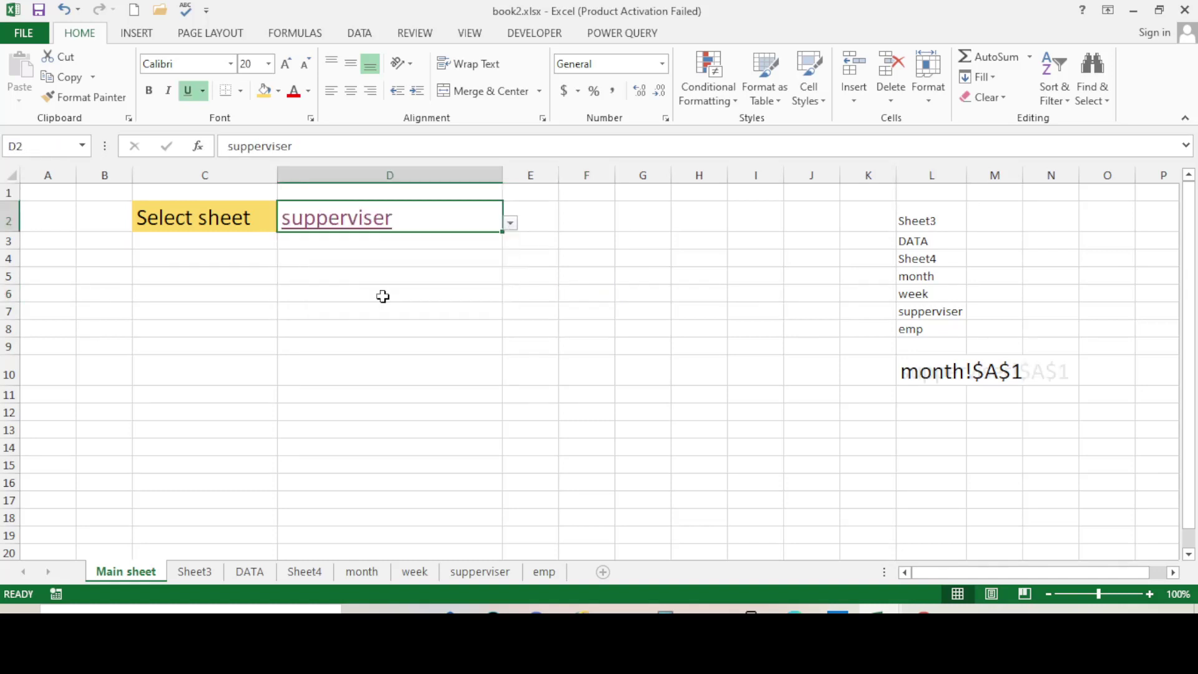
left_click(350, 235)
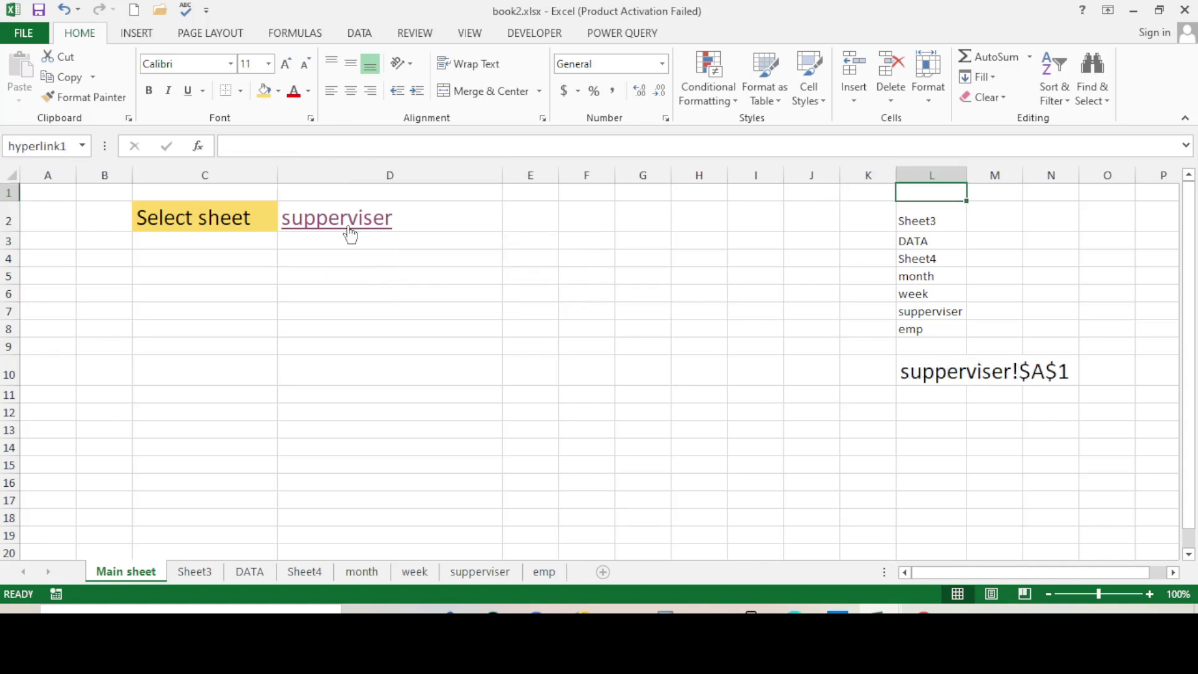
left_click(766, 305)
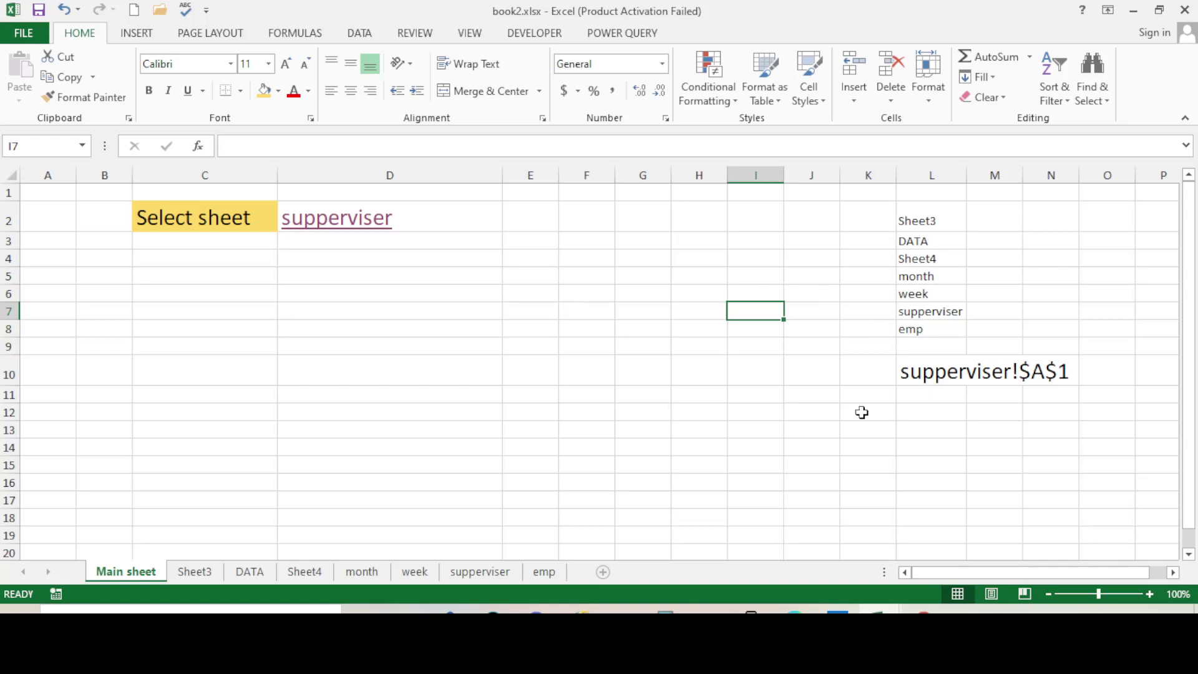
Copy the formatting of the address formula cell L10 to the cells L11:L15 below it.
left_click(925, 376)
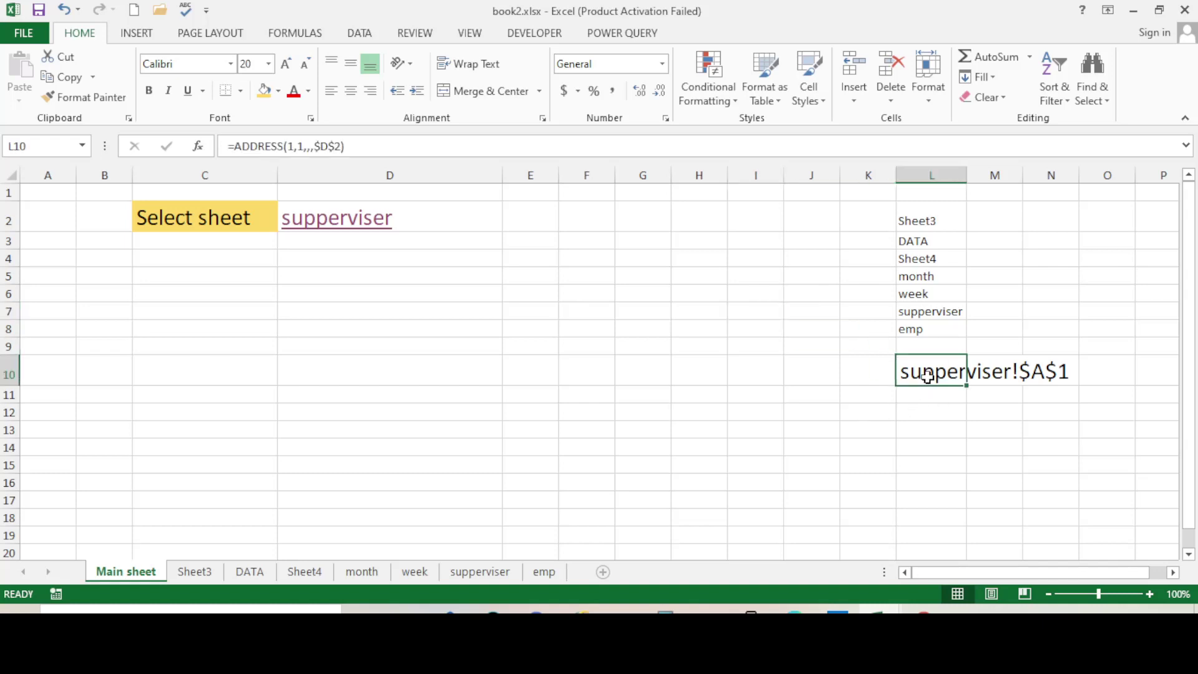
left_click(103, 99)
left_click_drag(927, 396, 930, 467)
left_click(794, 441)
left_click(1039, 465)
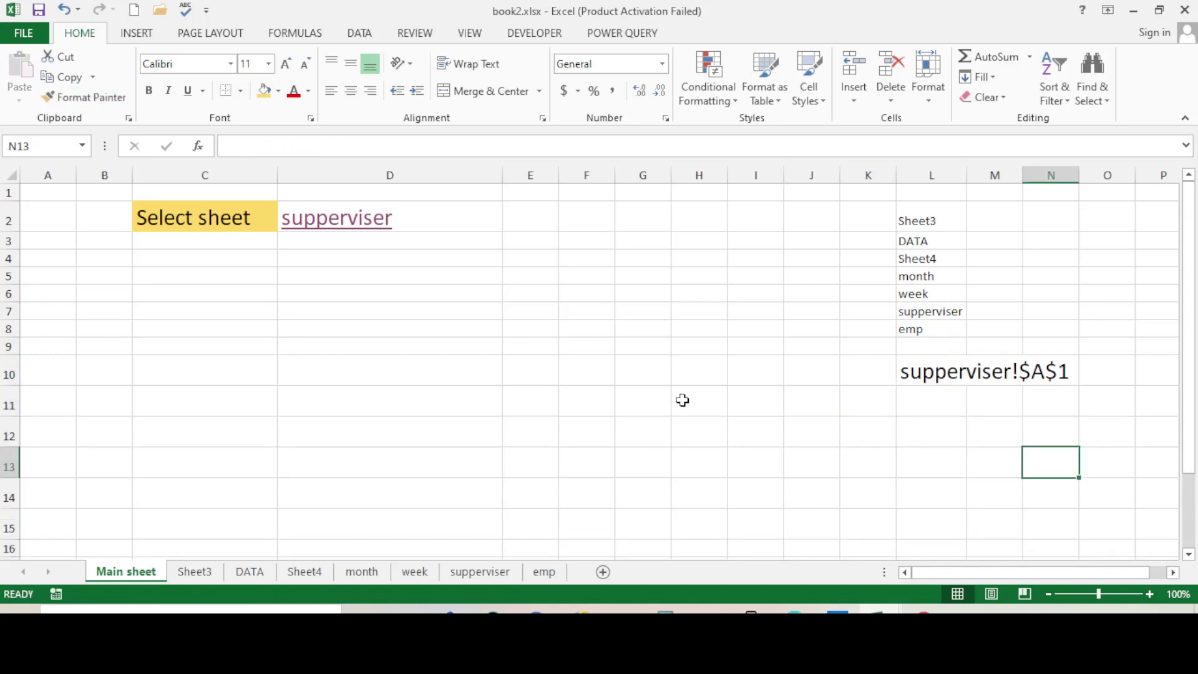
Test the hyperlink in D2 again and check the ADDRESS formula in L10.
left_click(374, 226)
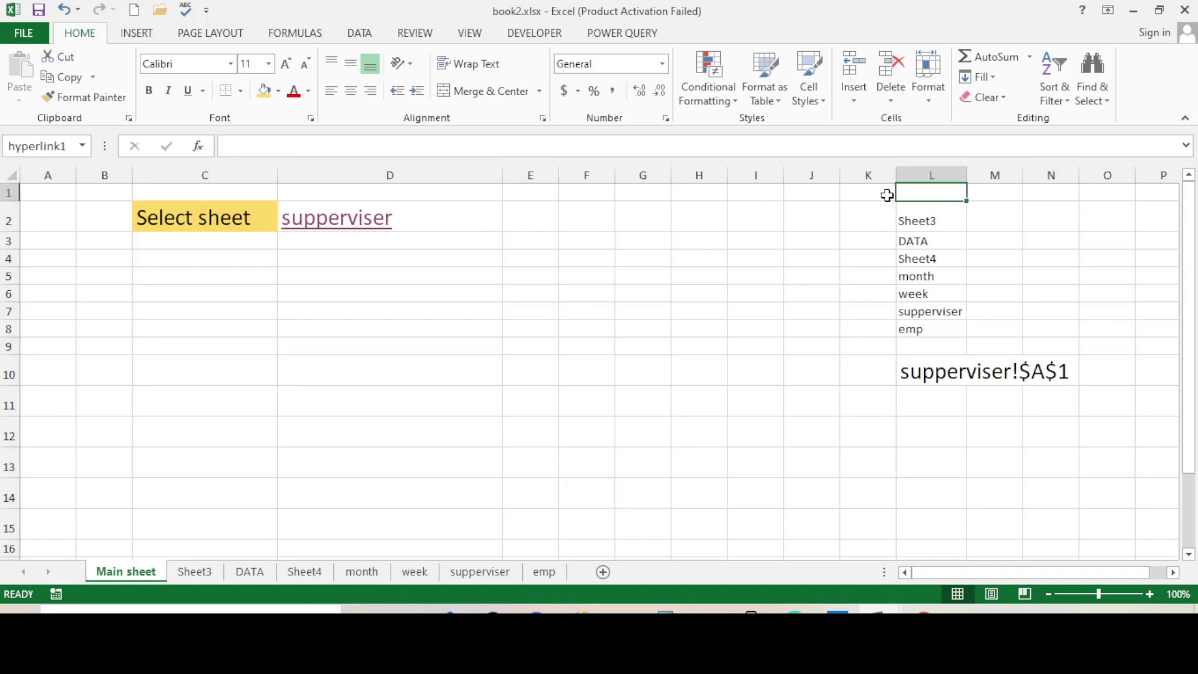
left_click(918, 397)
left_click(927, 376)
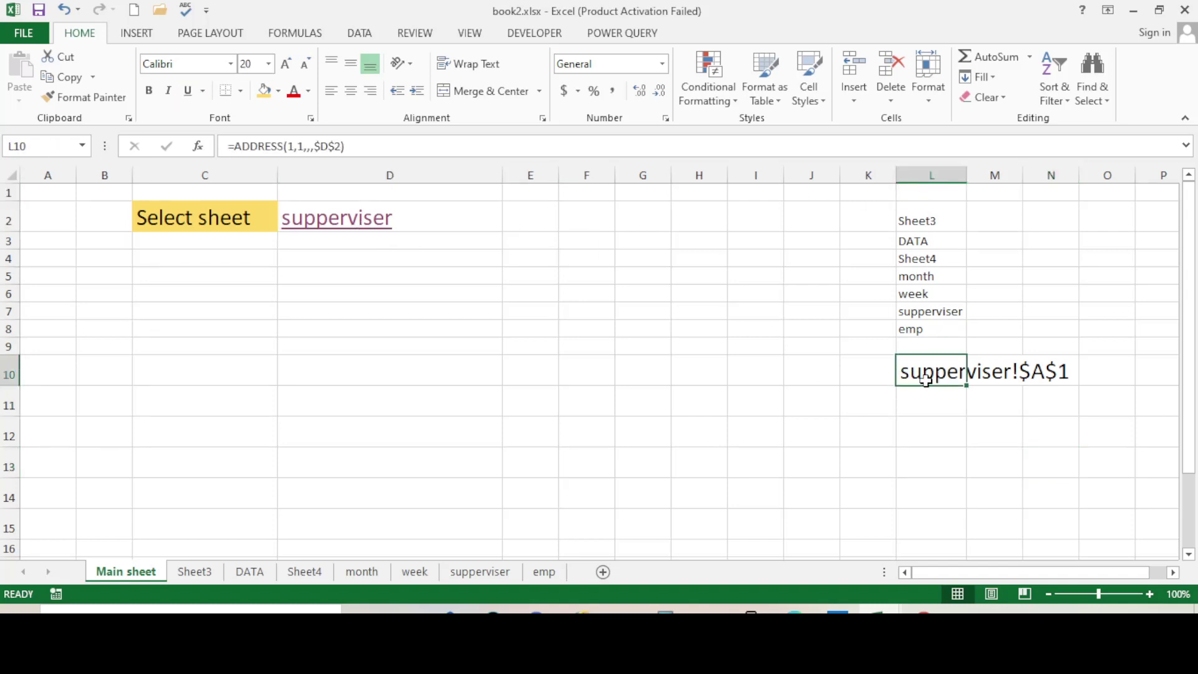
left_click(913, 414)
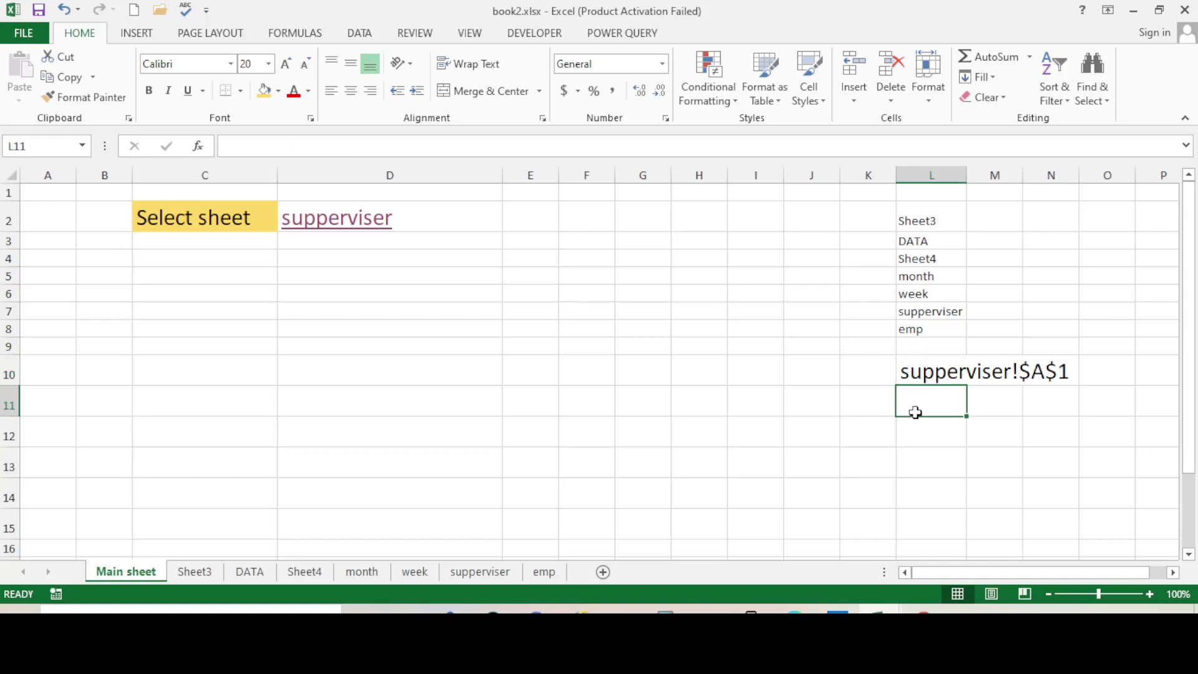
Enter the formula =INDIRECT(L10) in cell L12.
left_click(915, 434)
type("=")
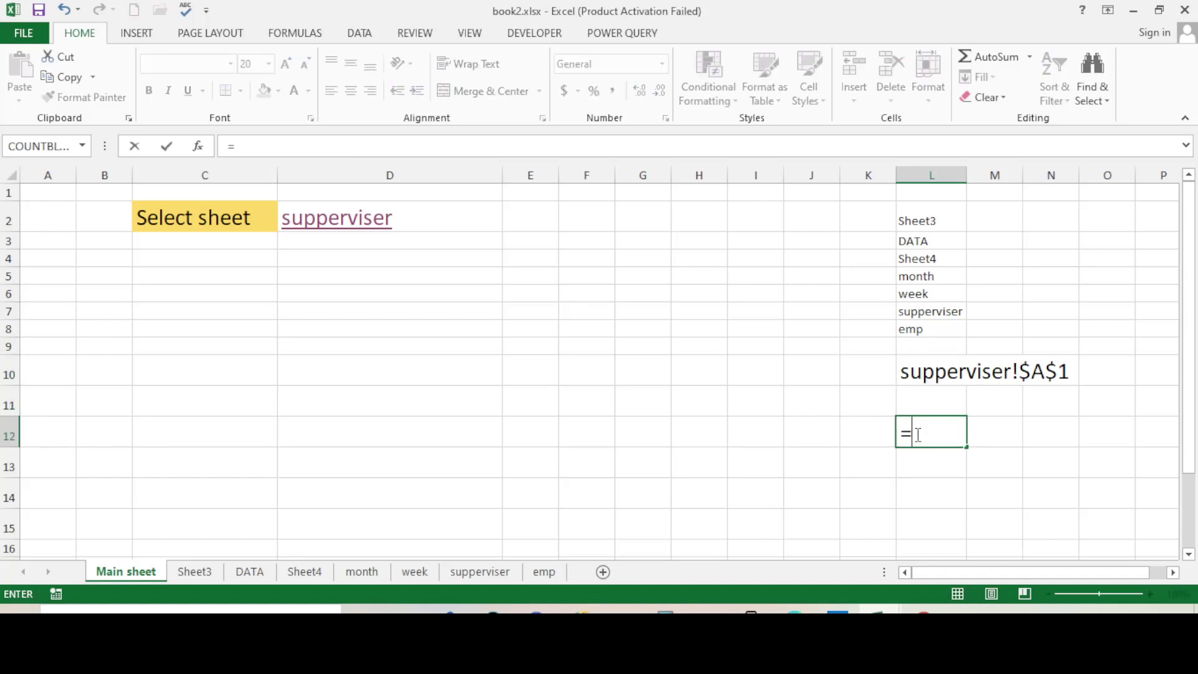
type("in")
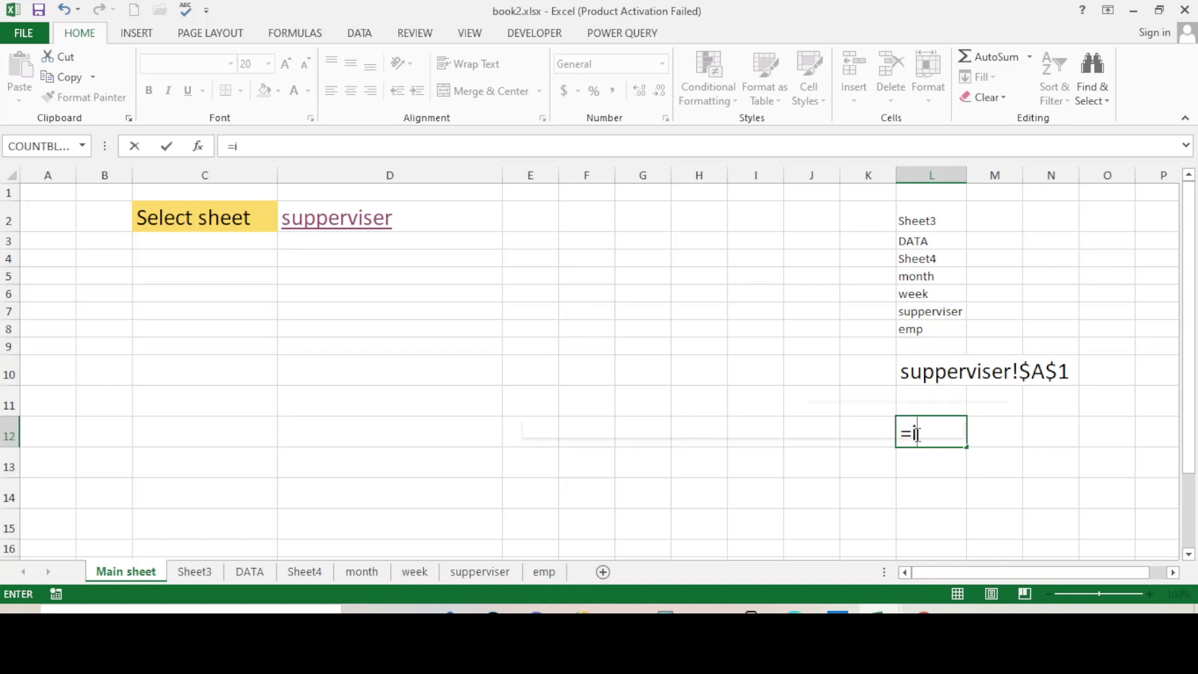
double_click(954, 472)
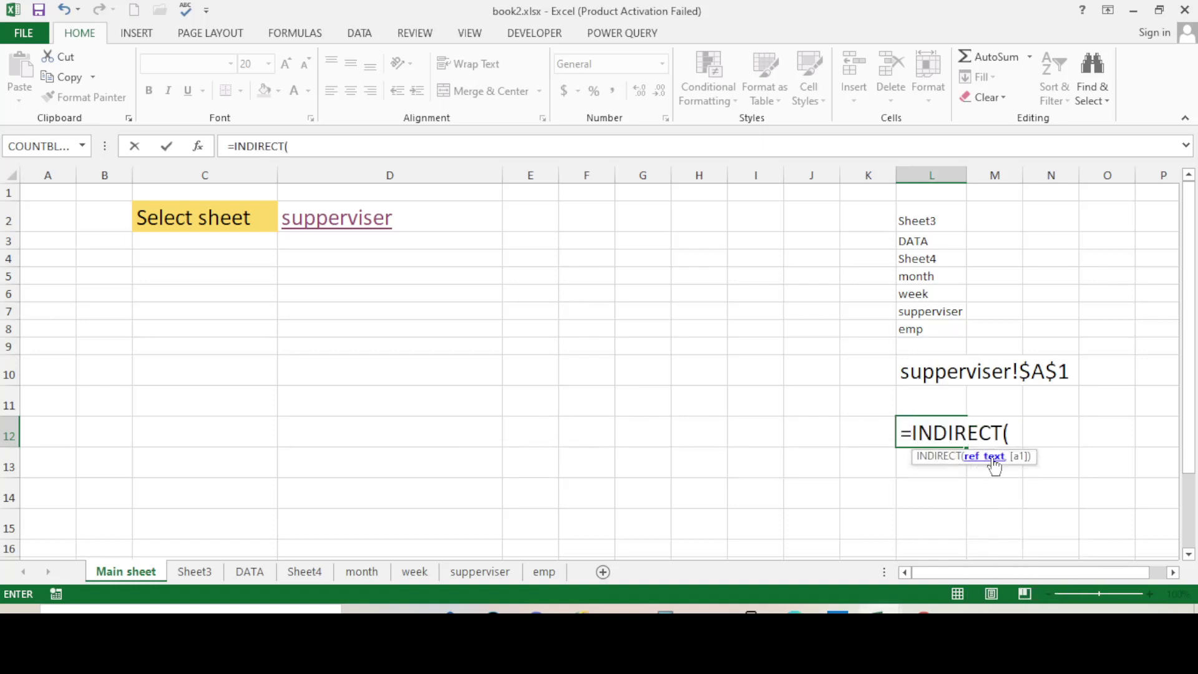
left_click(953, 374)
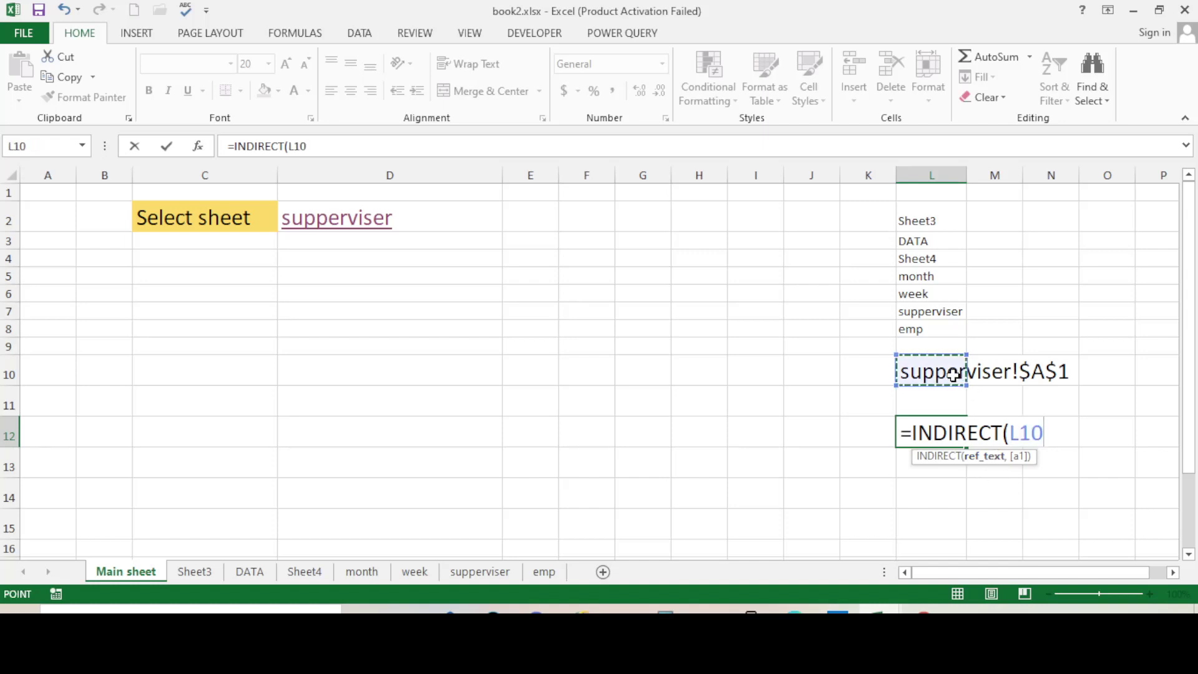
key("Return")
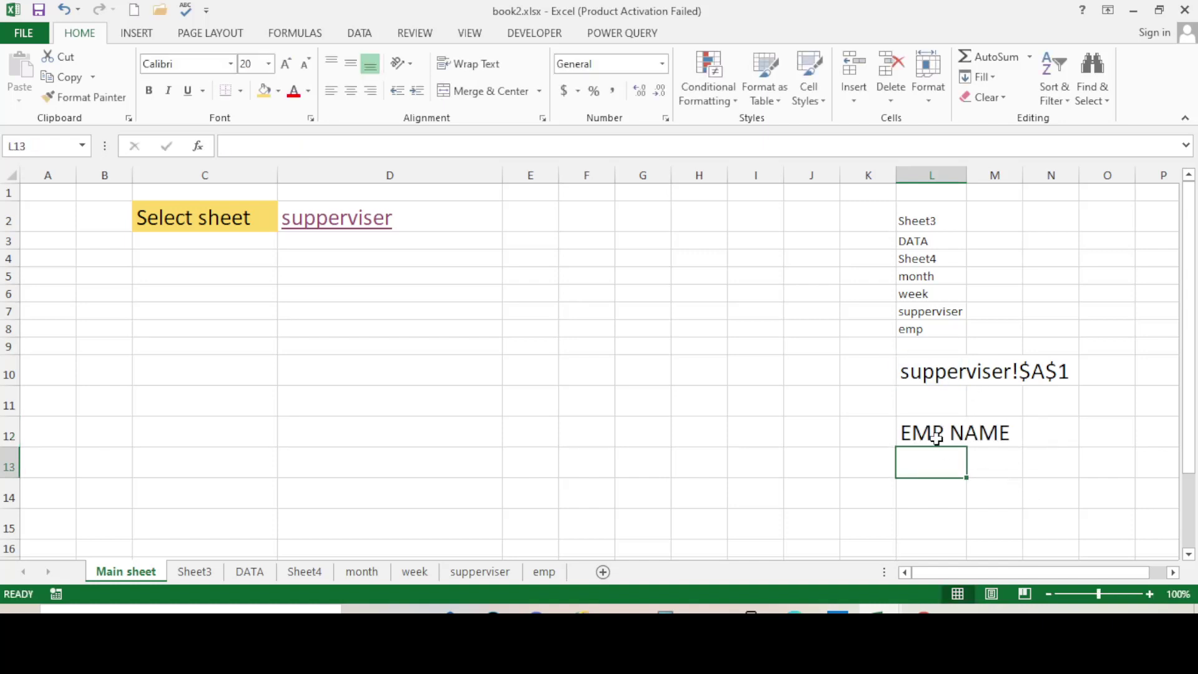
Copy the expression ADDRESS(1,1,,,$D$2), without the equals sign, from L10's formula, leaving the cell unchanged.
left_click(931, 436)
left_click(943, 373)
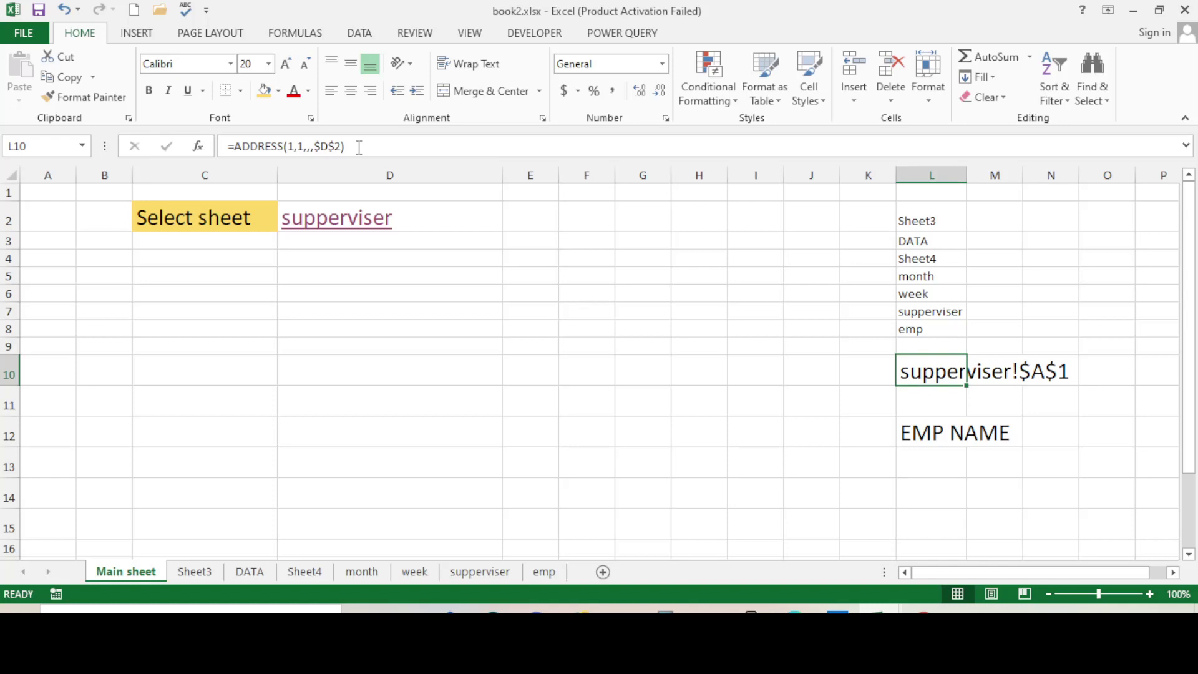
left_click_drag(359, 146, 248, 146)
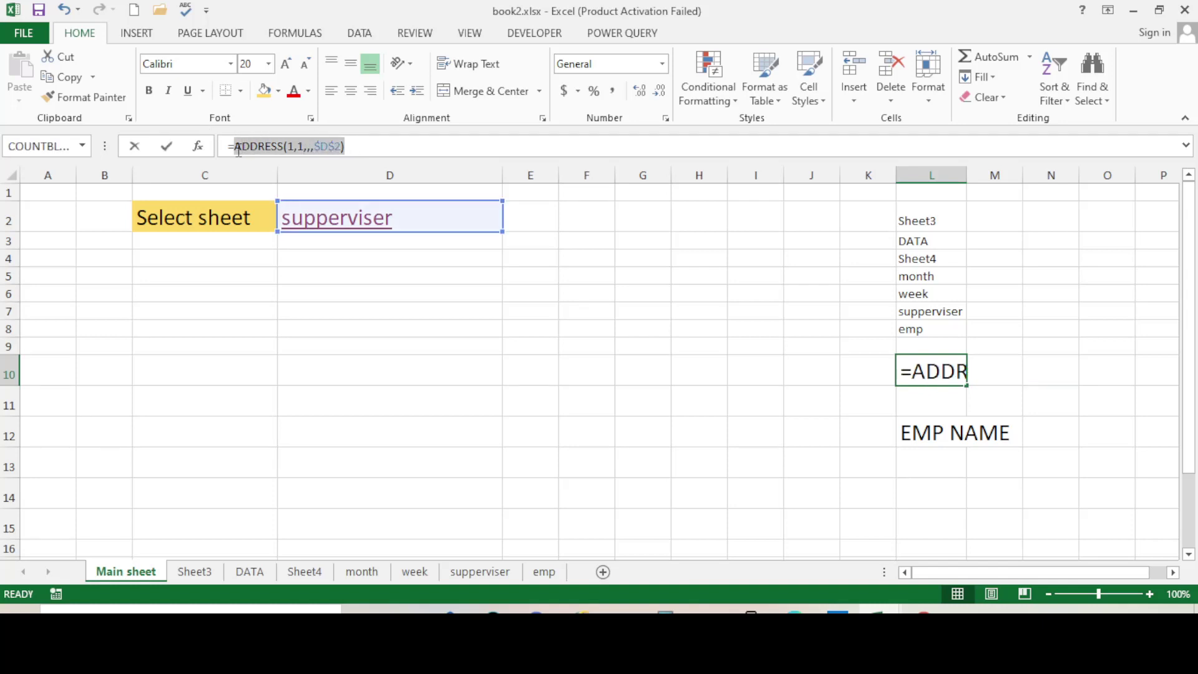
right_click(239, 150)
left_click(272, 177)
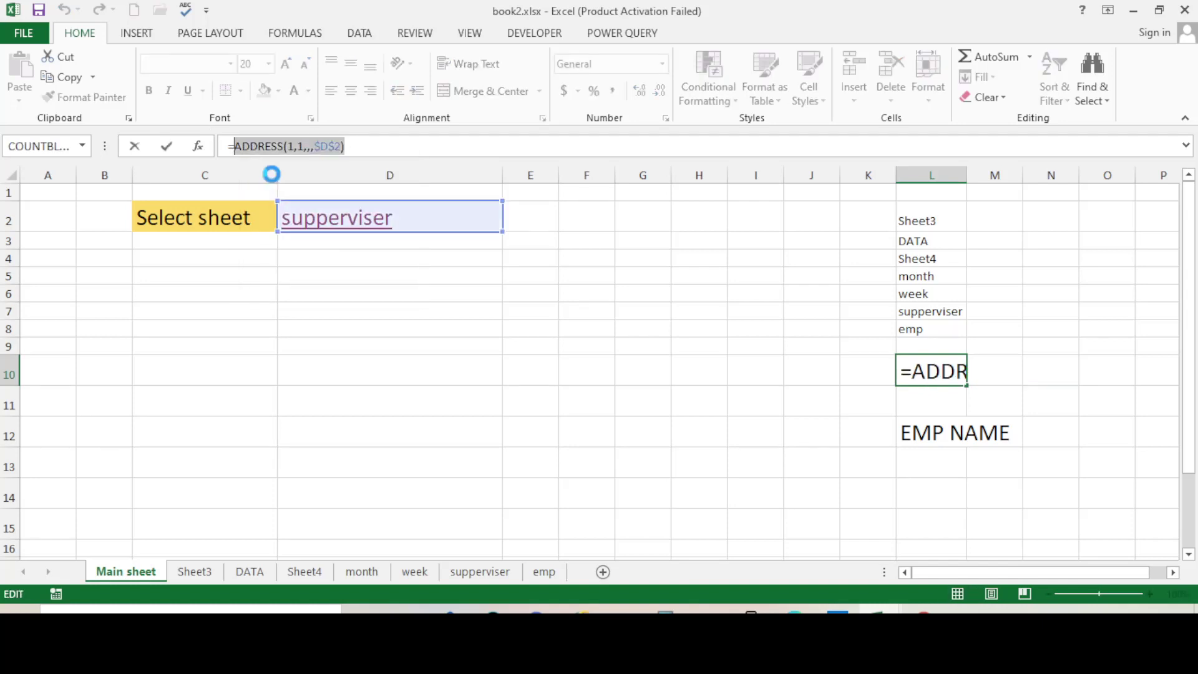
key("Escape")
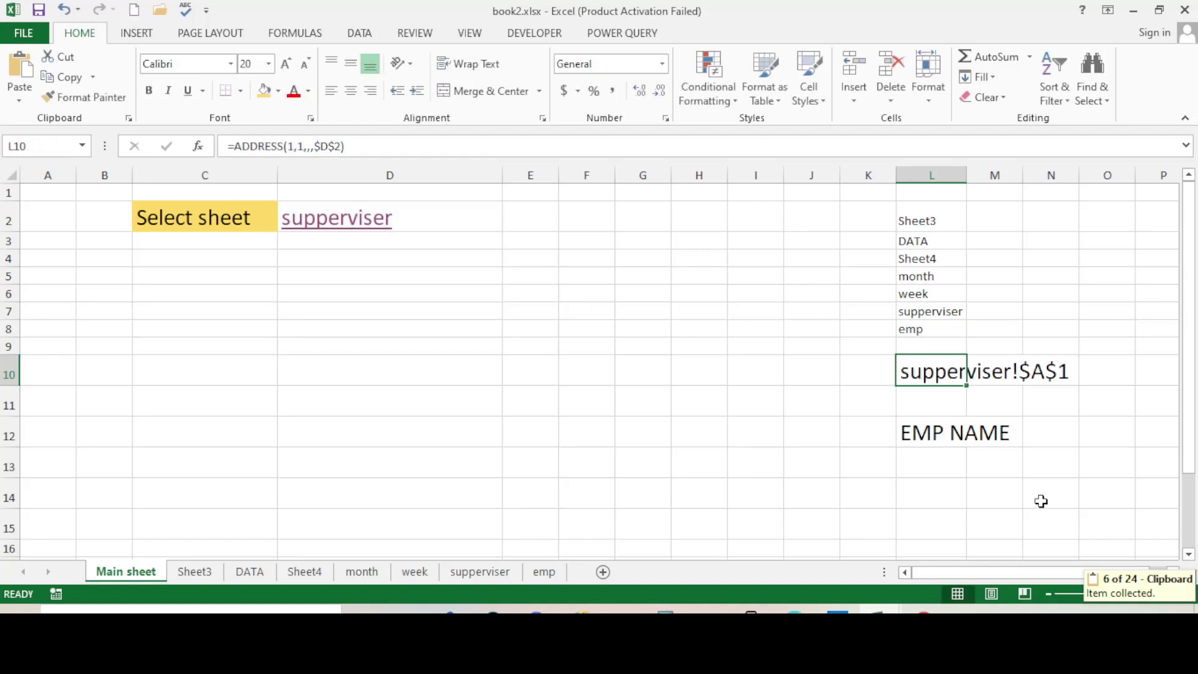
Replace the L10 reference in L12's INDIRECT formula with the copied expression, making it =INDIRECT(ADDRESS(1,1,,,$D$2)).
left_click(918, 433)
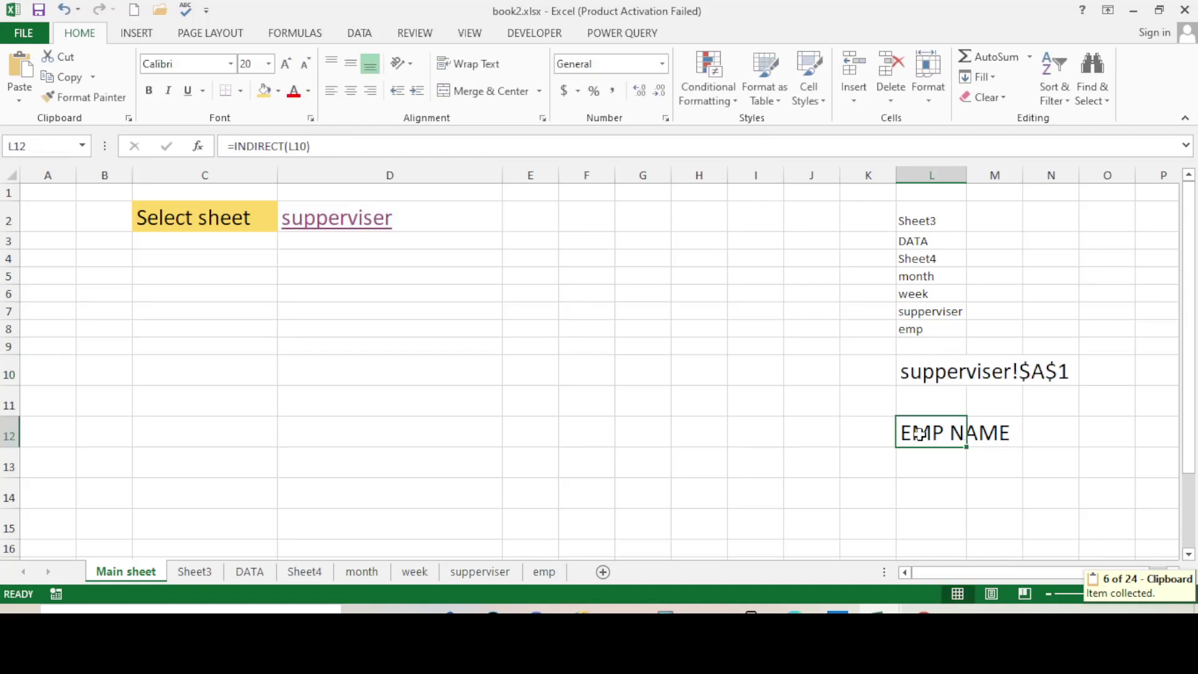
left_click(307, 146)
key("BackSpace")
key("BackSpace")
key("BackSpace")
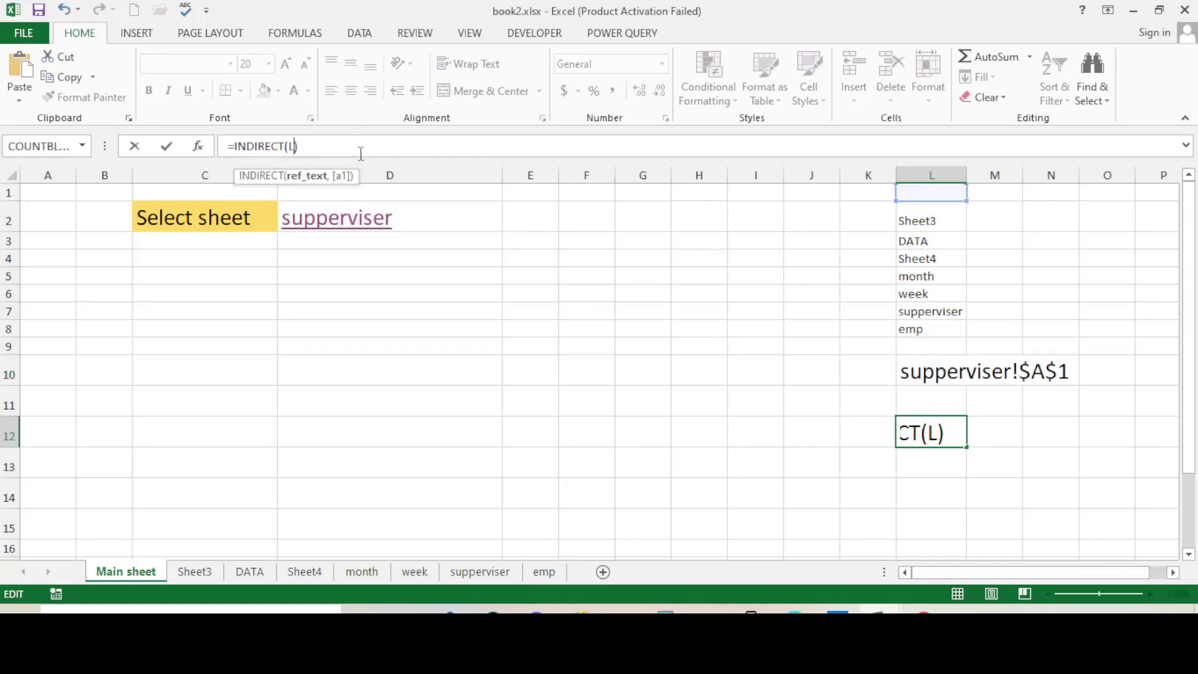
key("ctrl+v")
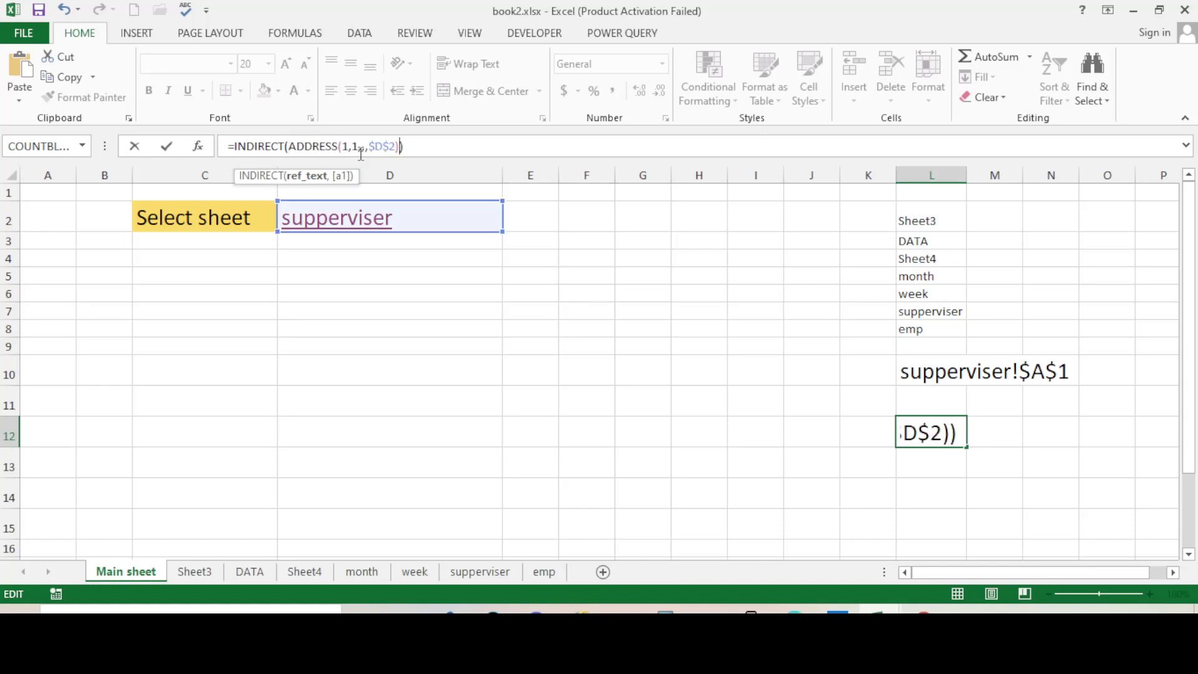
key("Return")
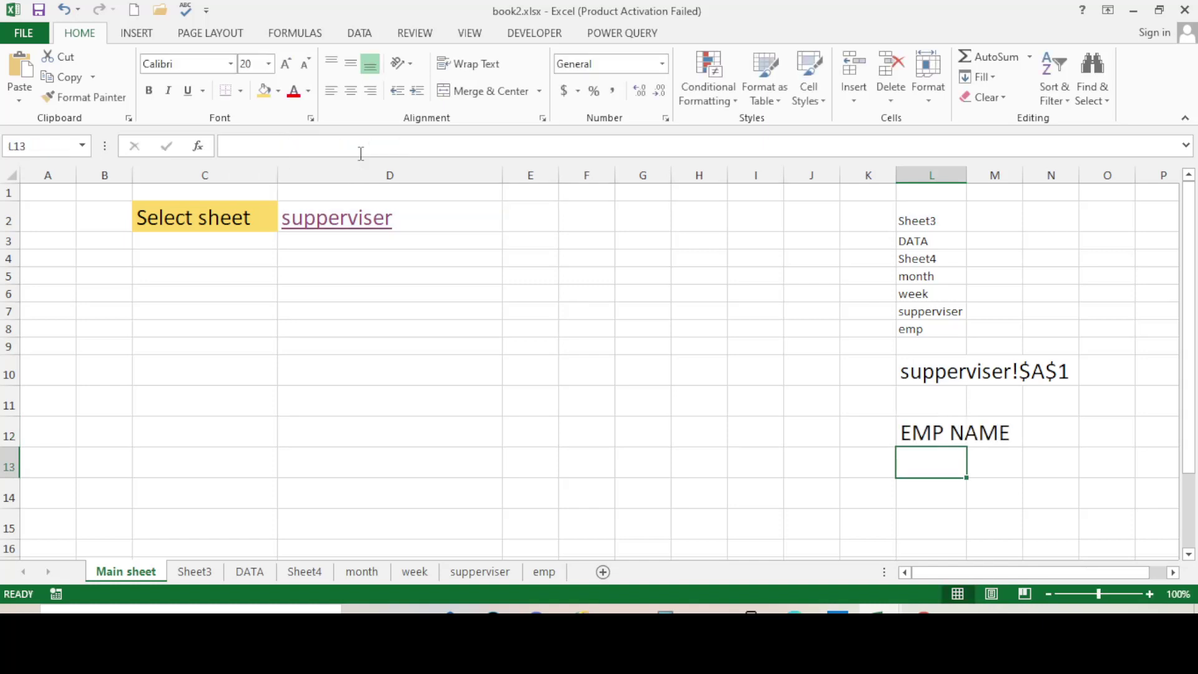
left_click(907, 432)
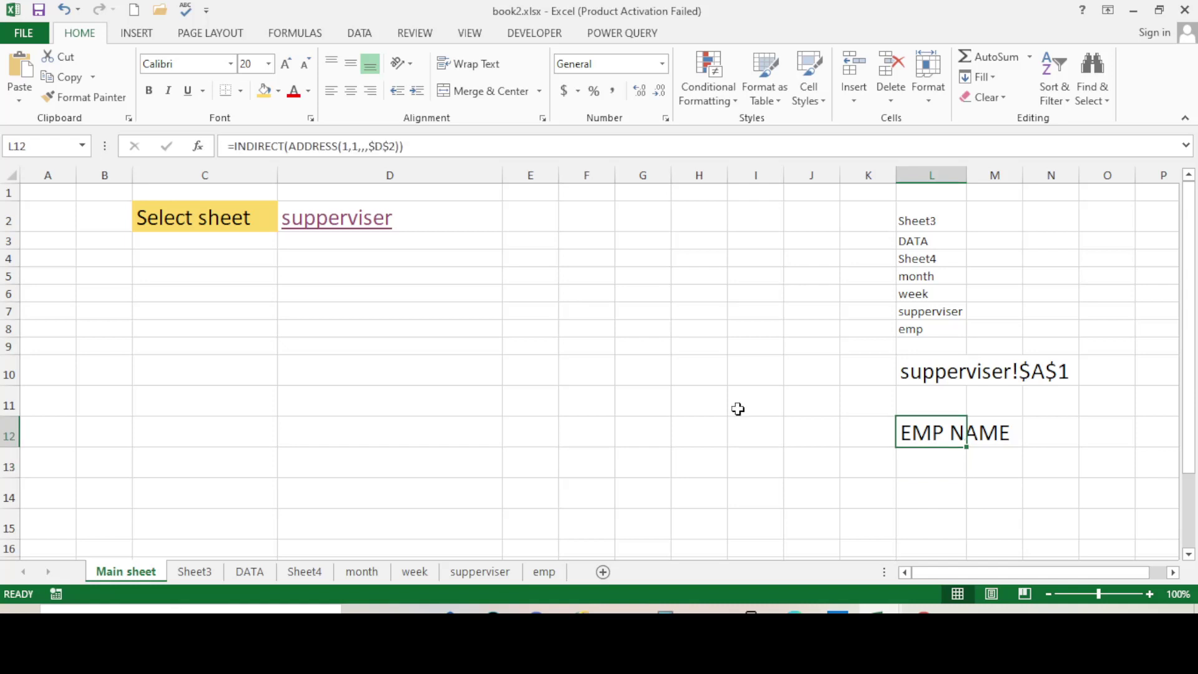
Copy the full formula text =INDIRECT(ADDRESS(1,1,,,$D$2)) from L12 and leave the cell without editing it.
left_click(689, 394)
left_click(917, 437)
left_click(914, 477)
left_click(940, 428)
left_click(422, 144)
left_click_drag(440, 145, 223, 147)
right_click(231, 146)
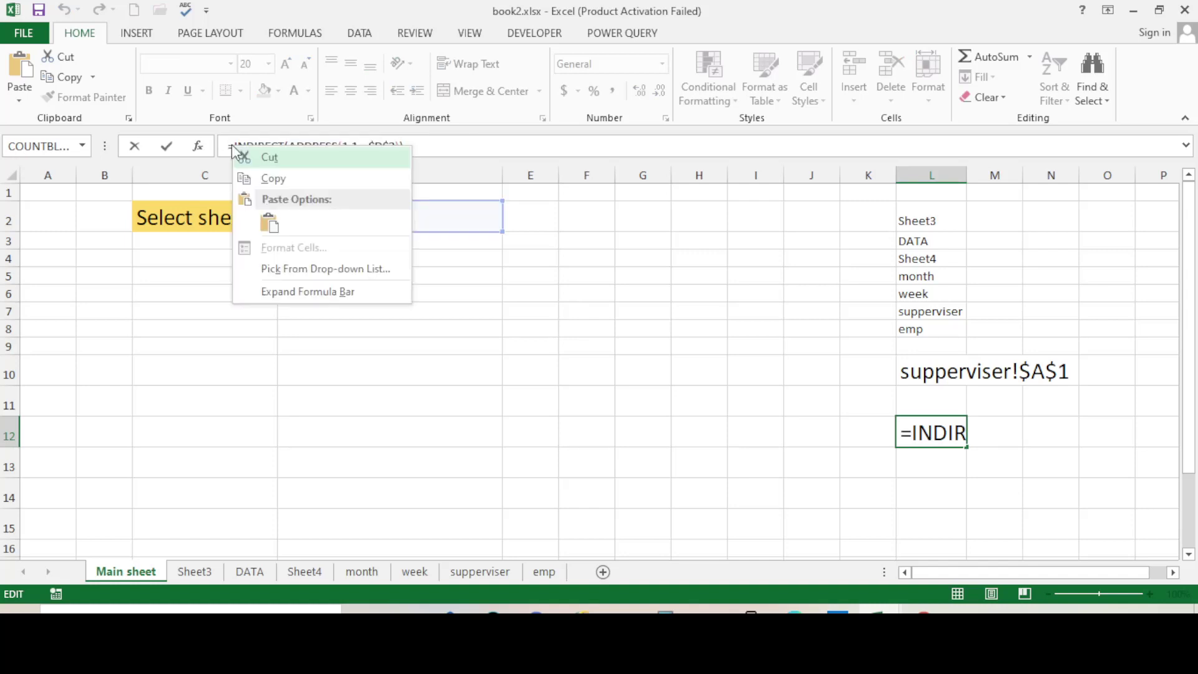
left_click(273, 174)
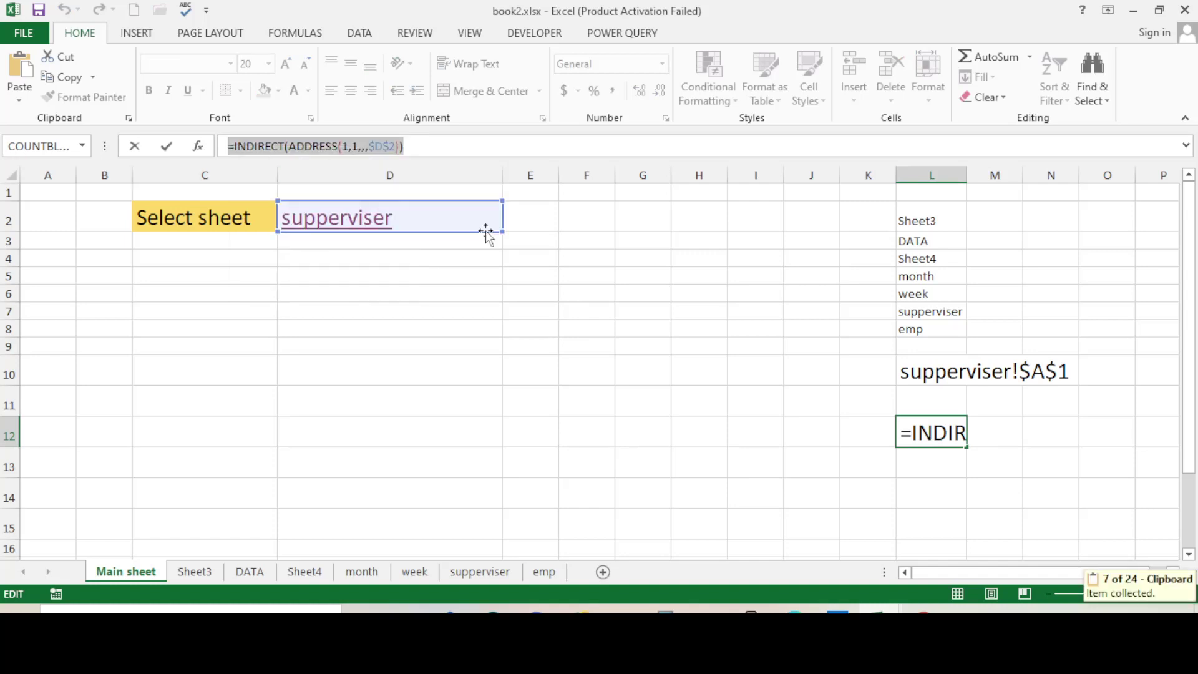
key("Escape")
left_click(715, 412)
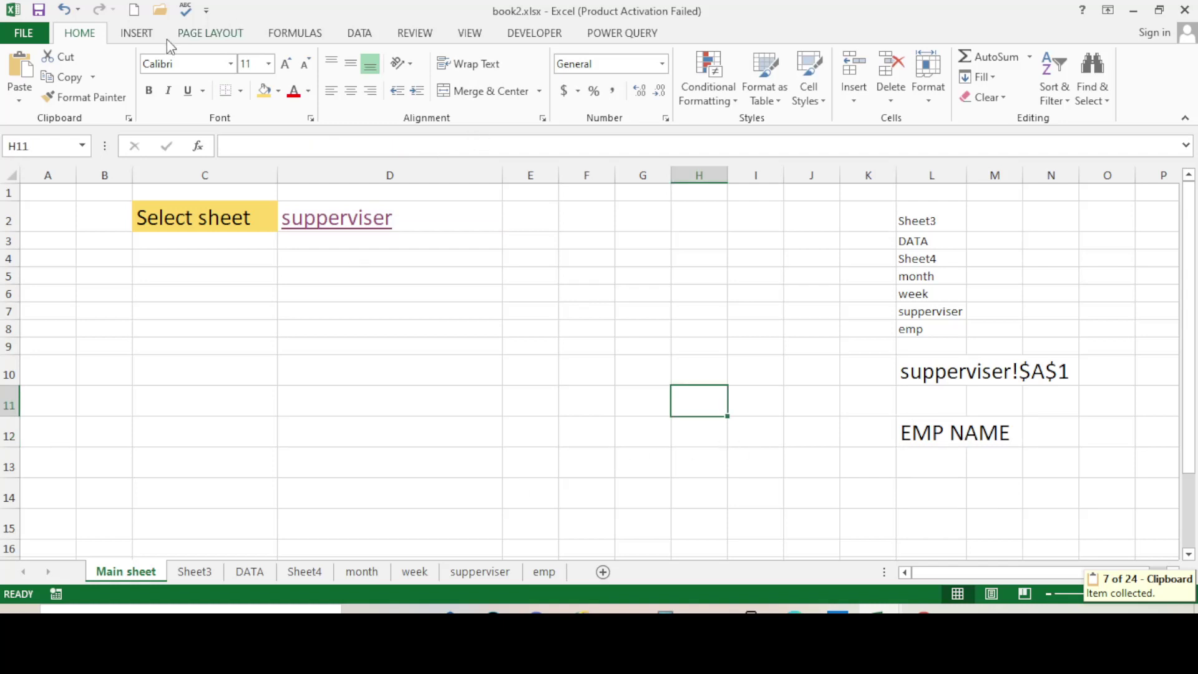
Edit the defined name hyperlink1 so that it refers to =INDIRECT(ADDRESS(1,1,,,$D$2)).
left_click(289, 37)
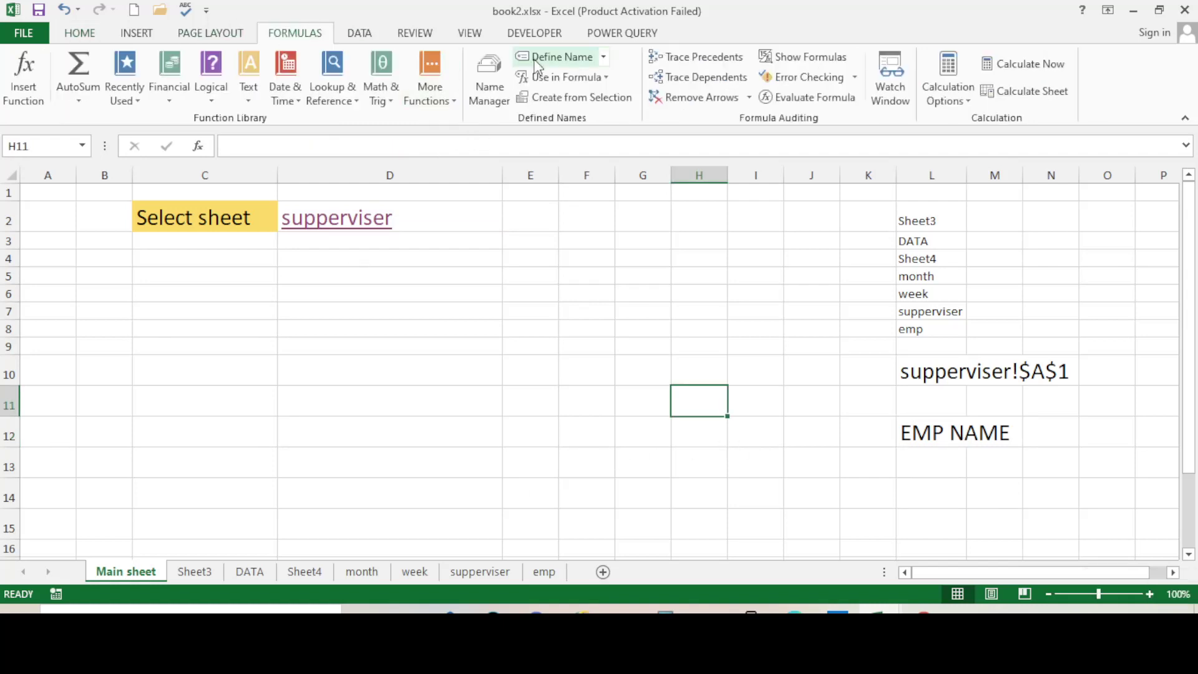
left_click(486, 78)
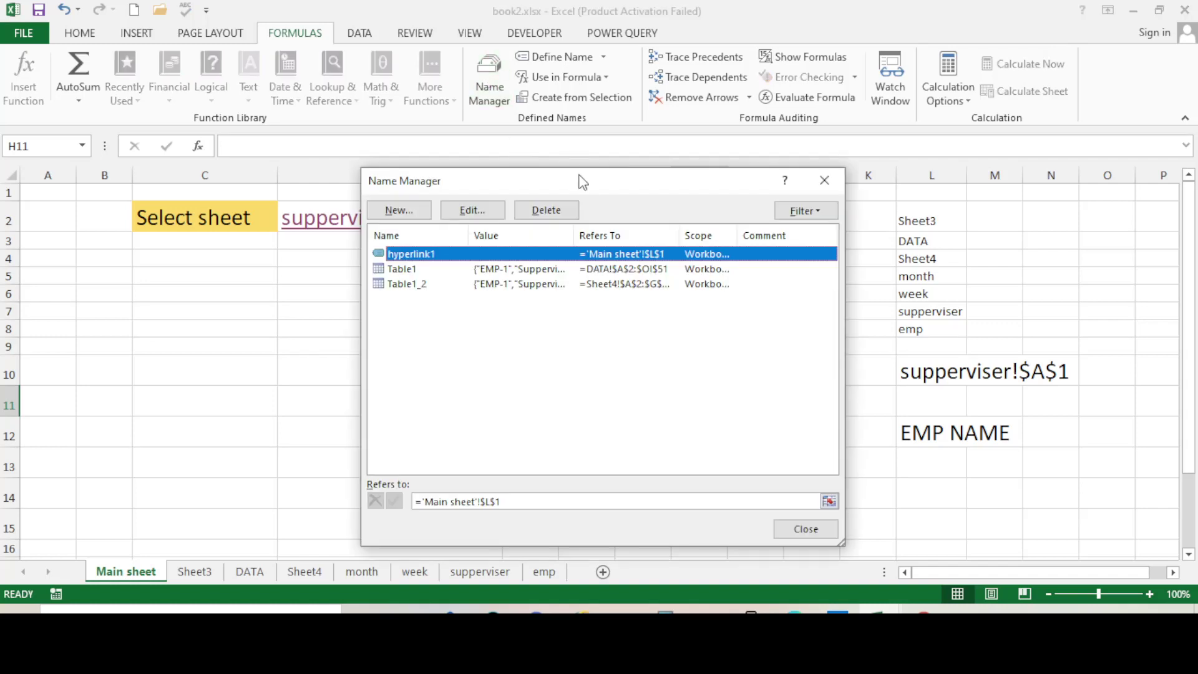
left_click_drag(582, 181, 817, 148)
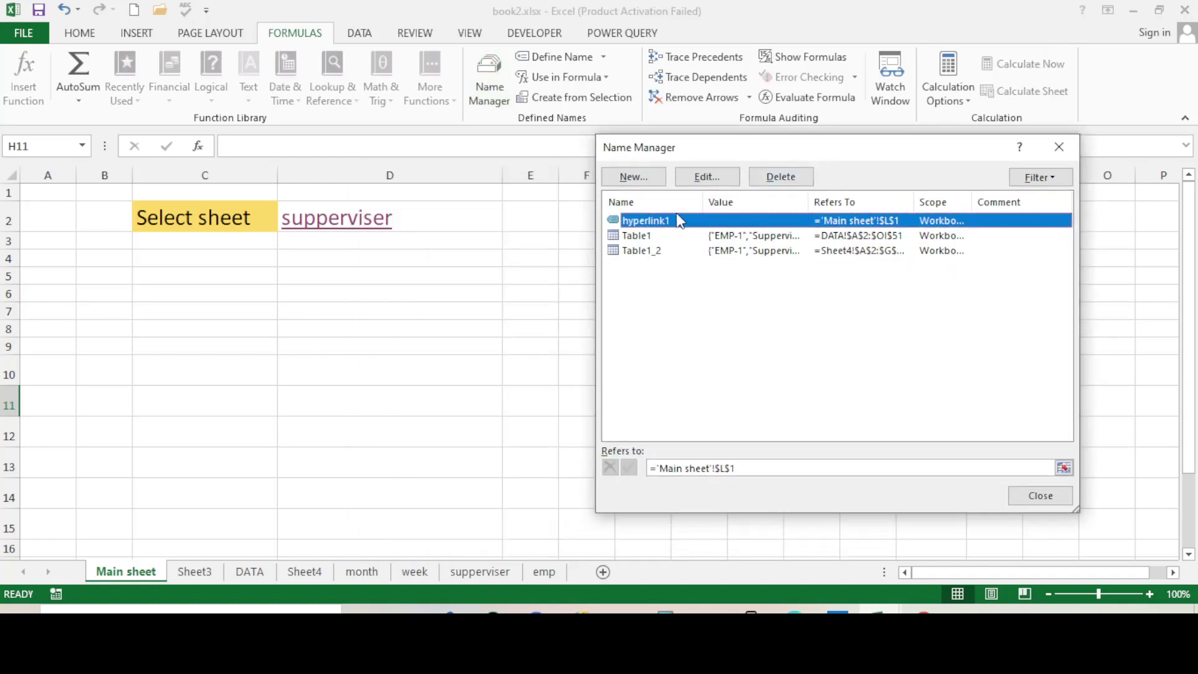
left_click(696, 181)
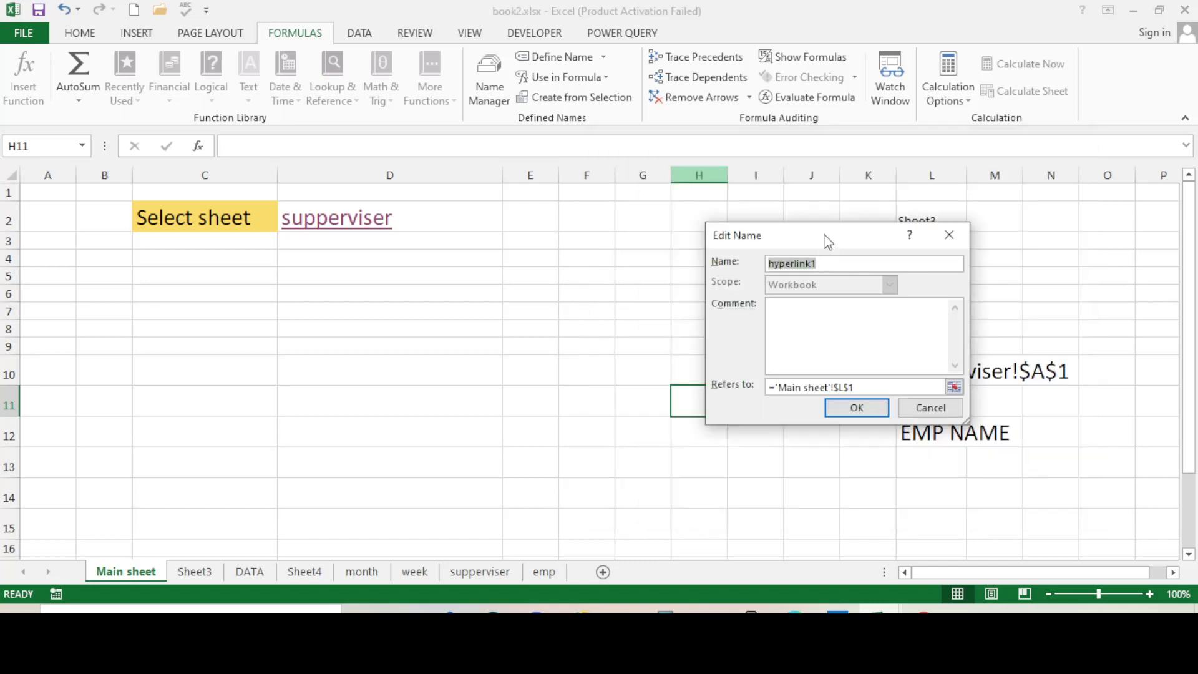
left_click_drag(828, 242, 659, 182)
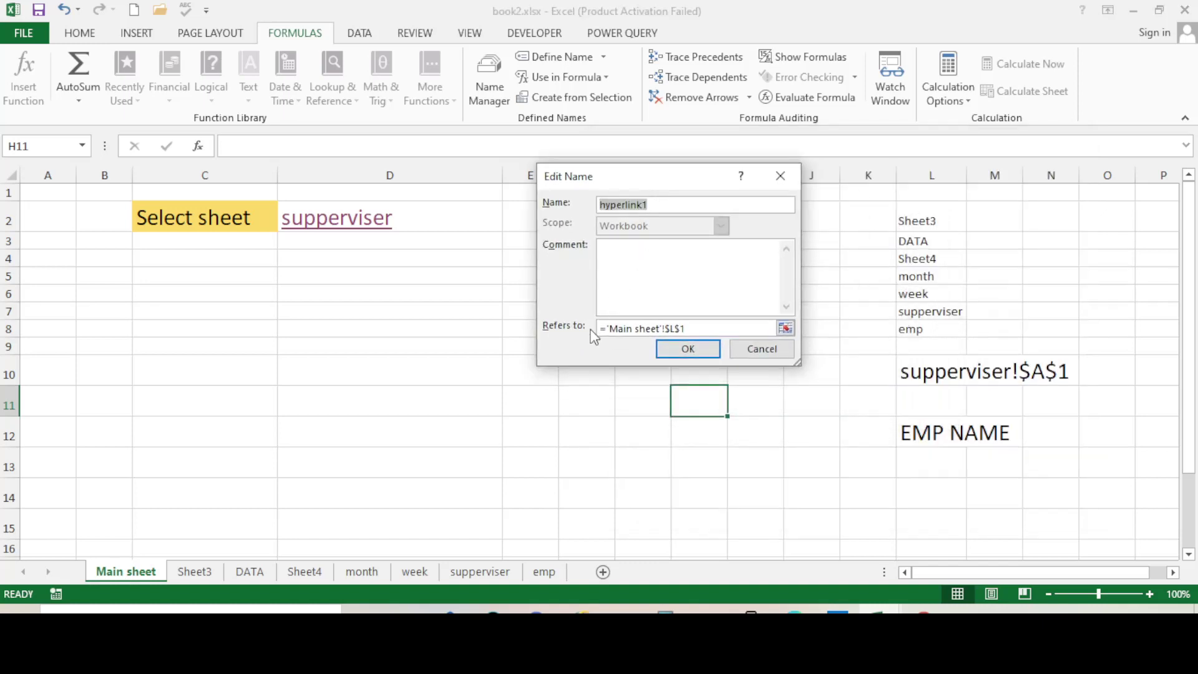
left_click(734, 327)
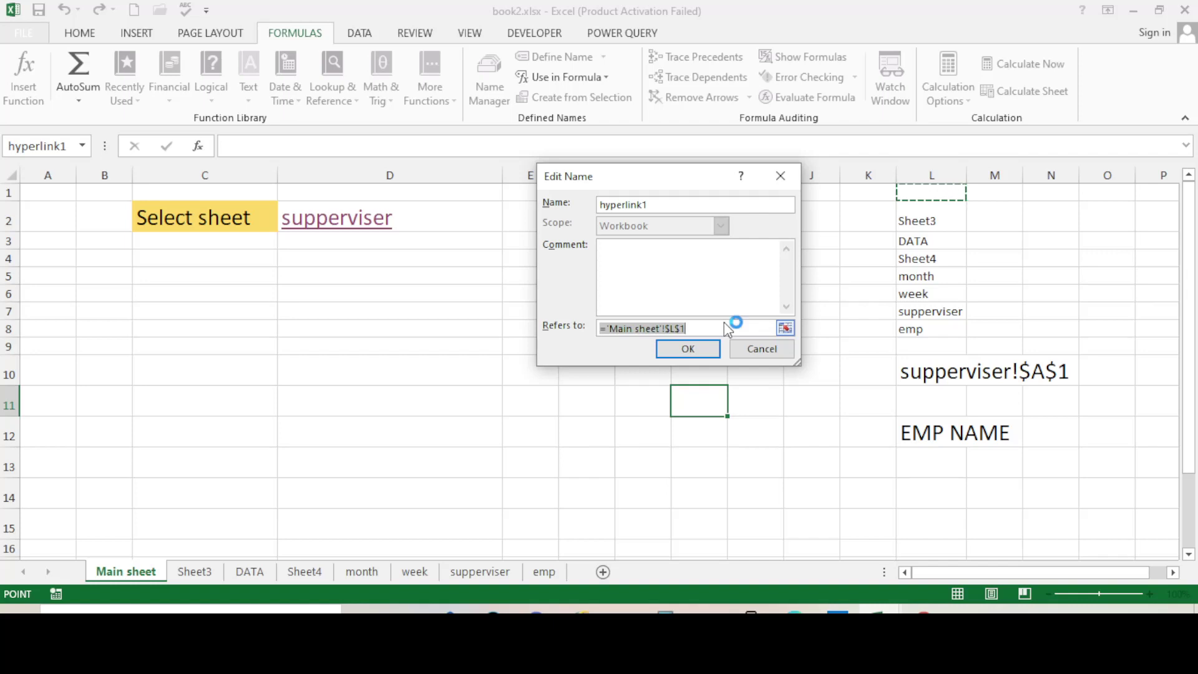
key("ctrl+v")
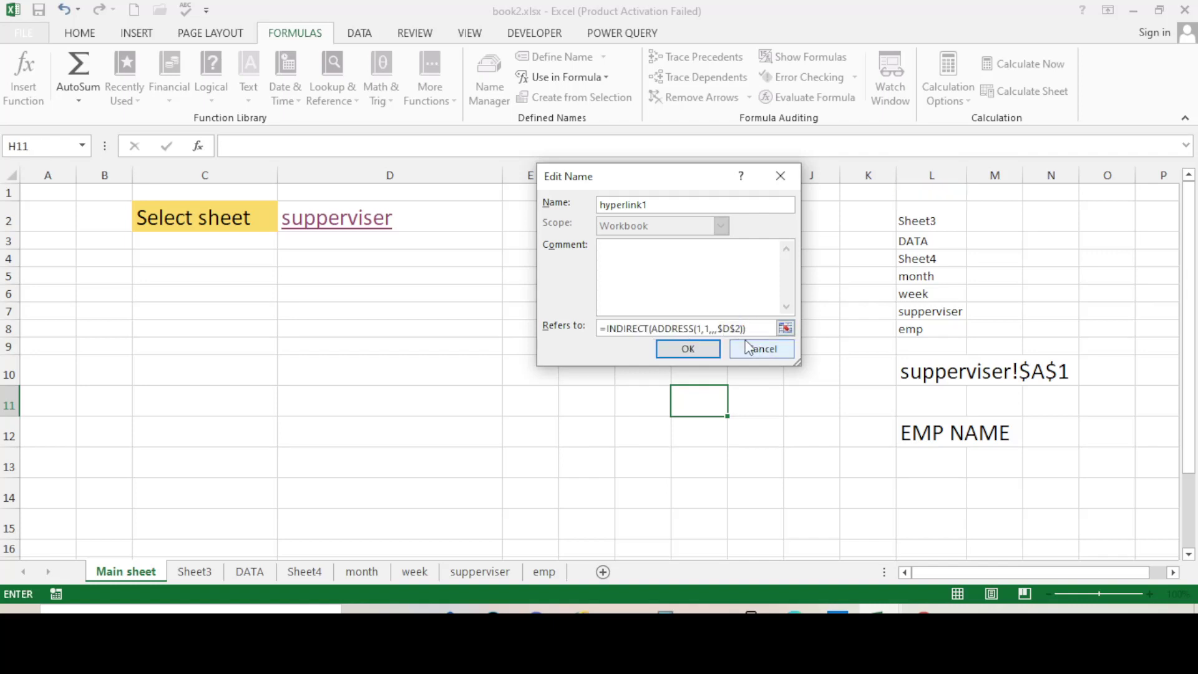
left_click(688, 349)
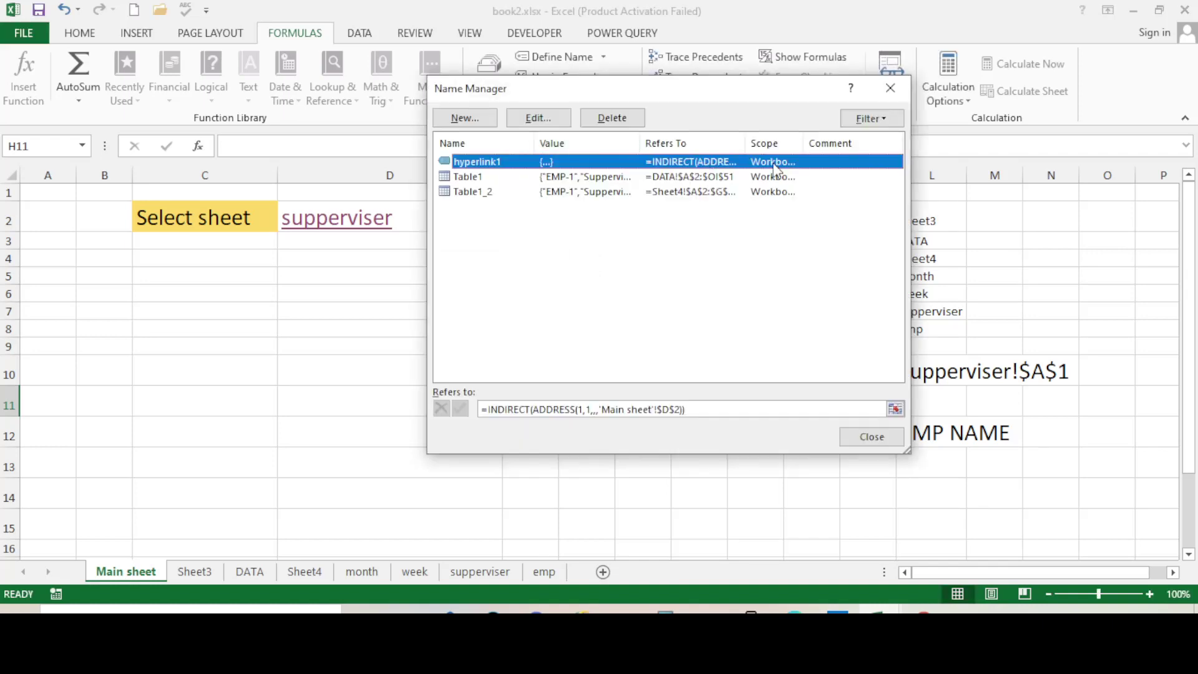
left_click(859, 440)
left_click(600, 394)
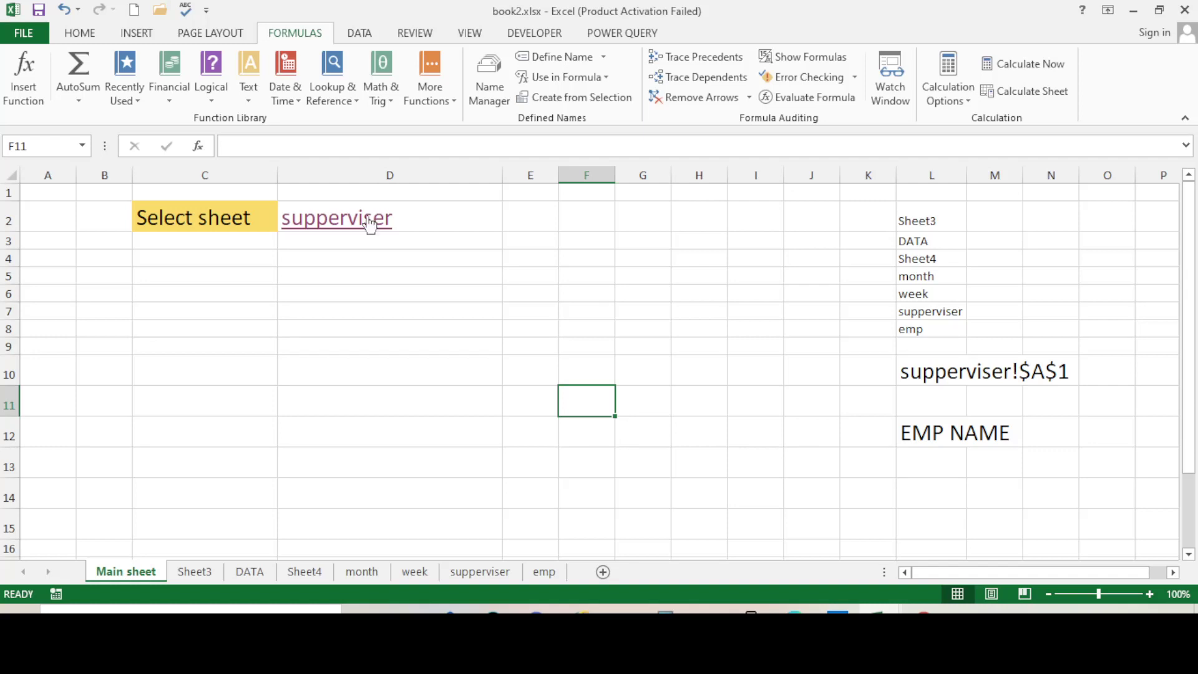
Open the supperviser sheet through D2's hyperlink and enter back in cell H2 beside the pivot table.
left_click(342, 261)
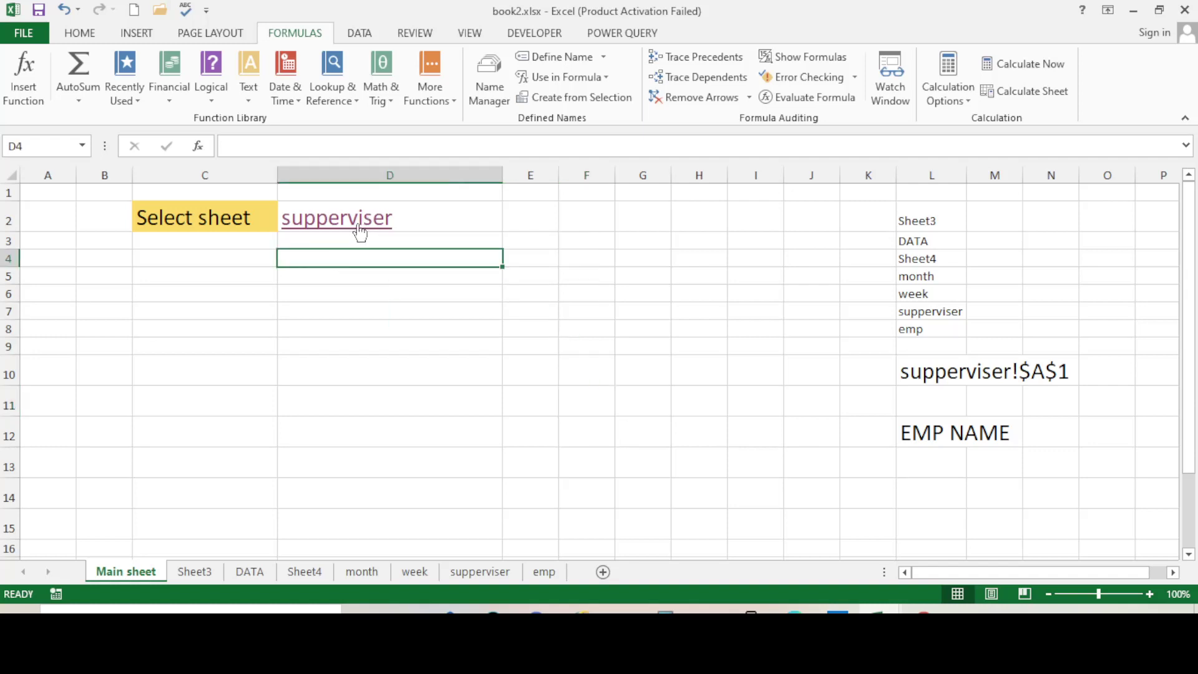
left_click(360, 232)
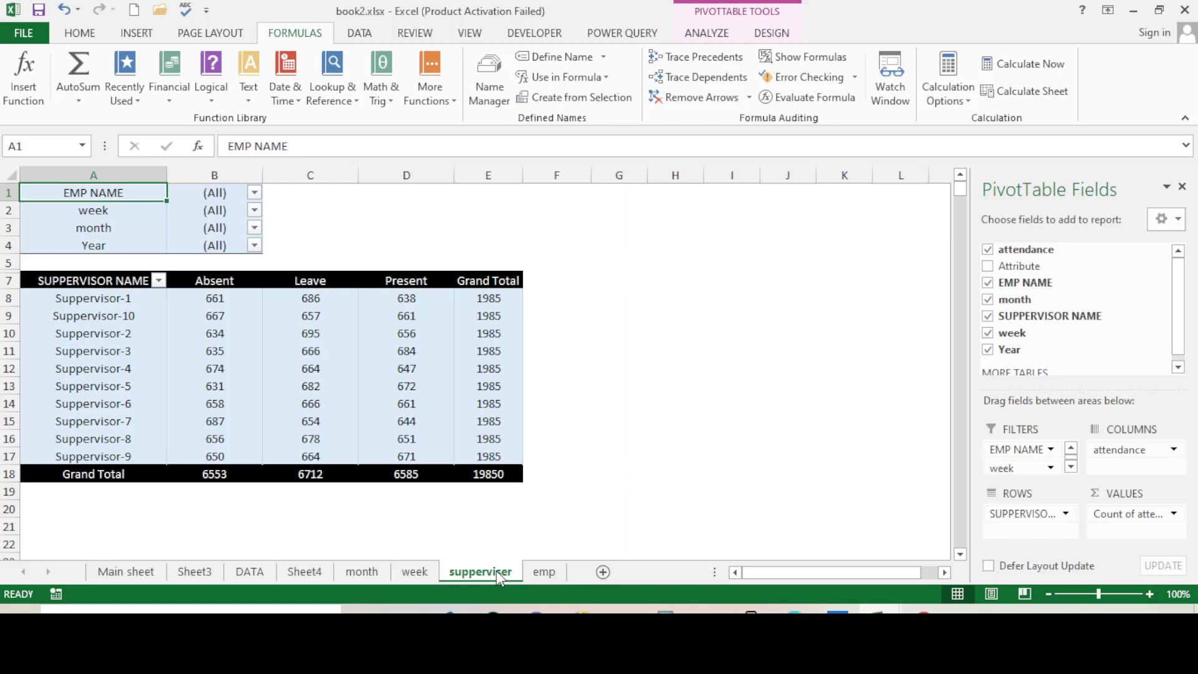
left_click(676, 210)
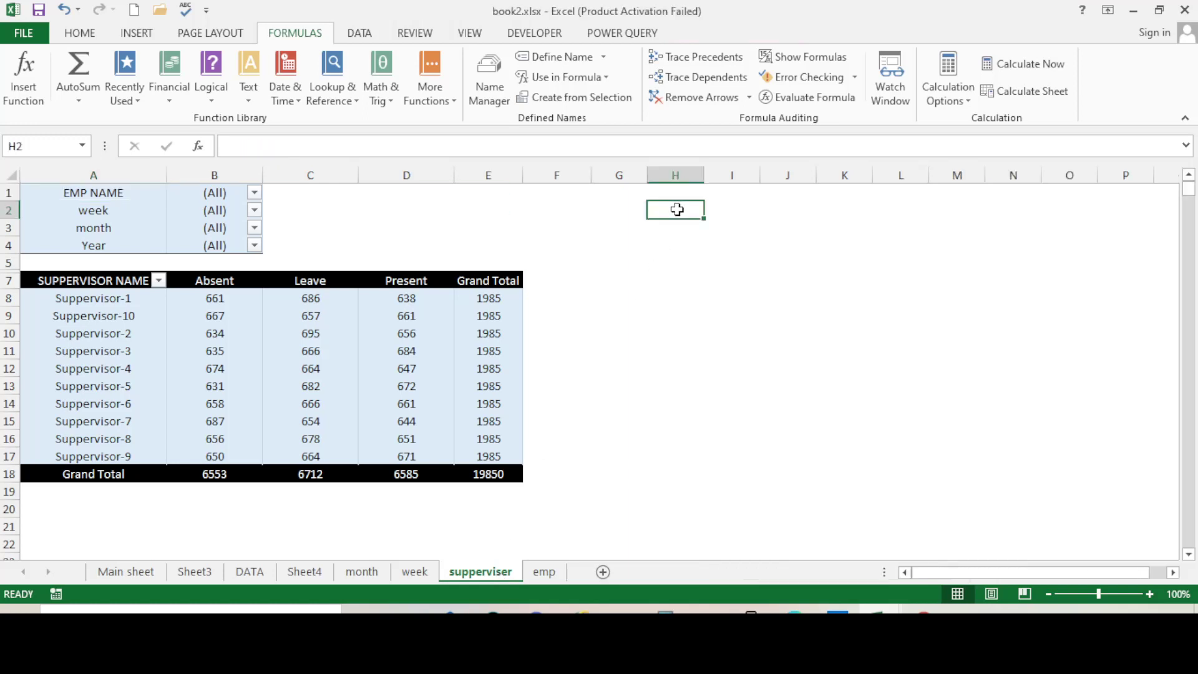
type("back")
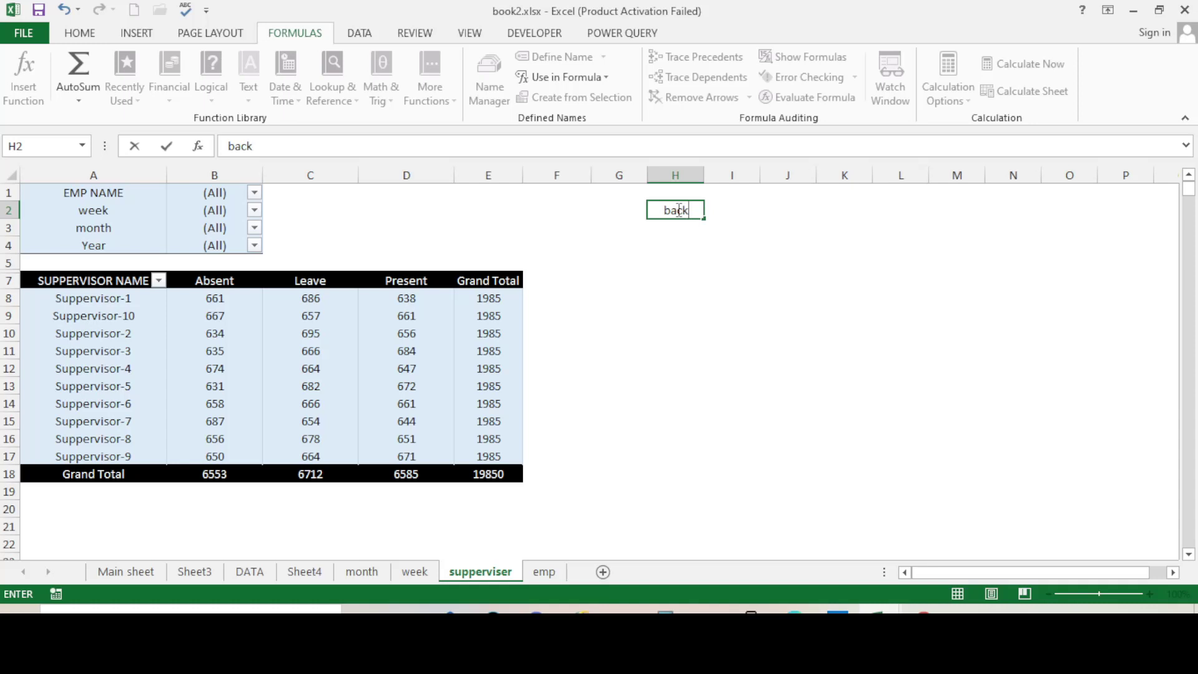
left_click(711, 320)
Insert a hyperlink on the back cell H2 that points to cell A1 of 'Main sheet' in this document.
left_click(682, 210)
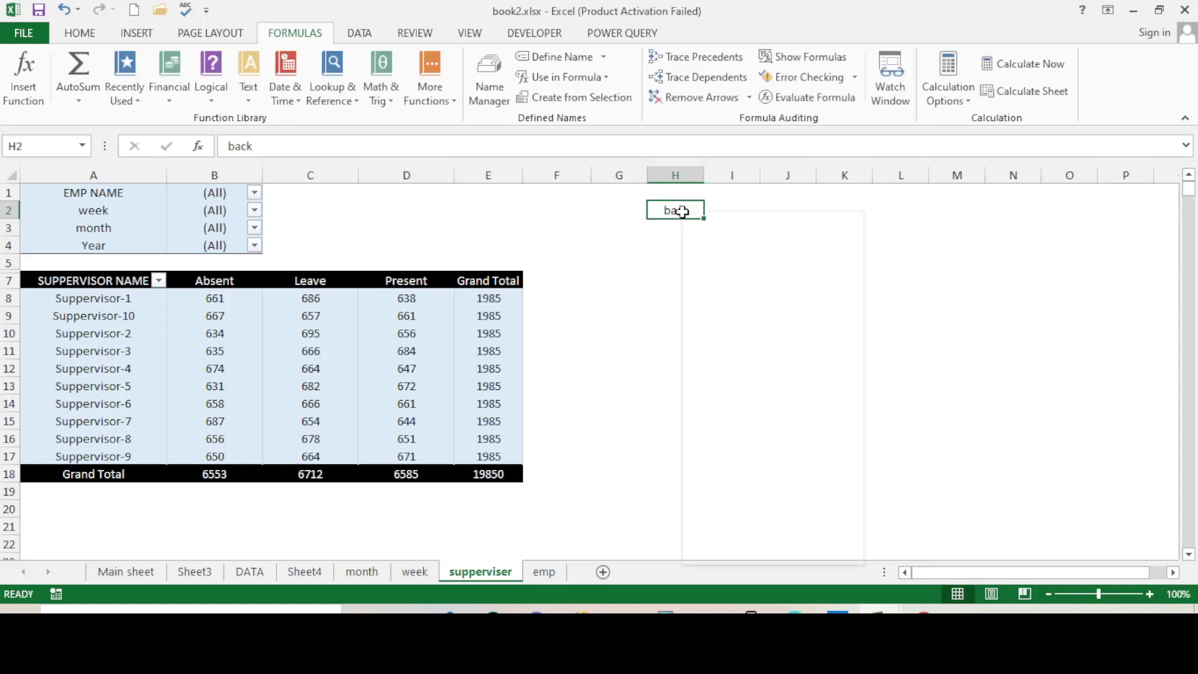
right_click(681, 209)
left_click(740, 550)
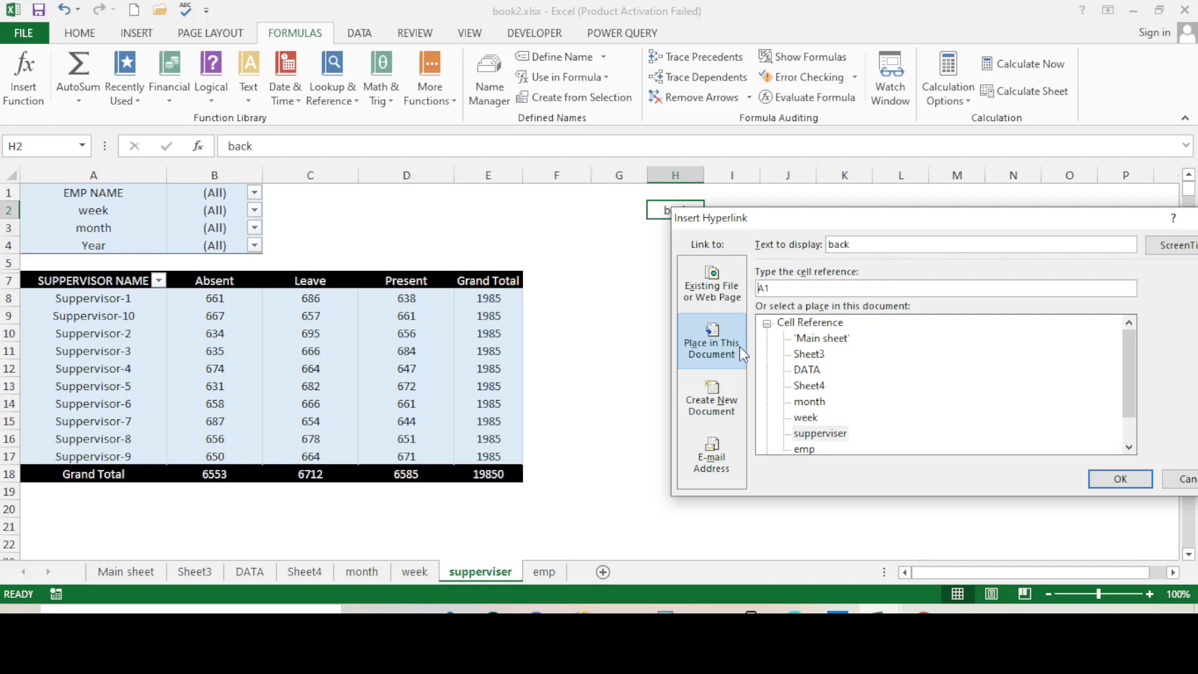
left_click(838, 342)
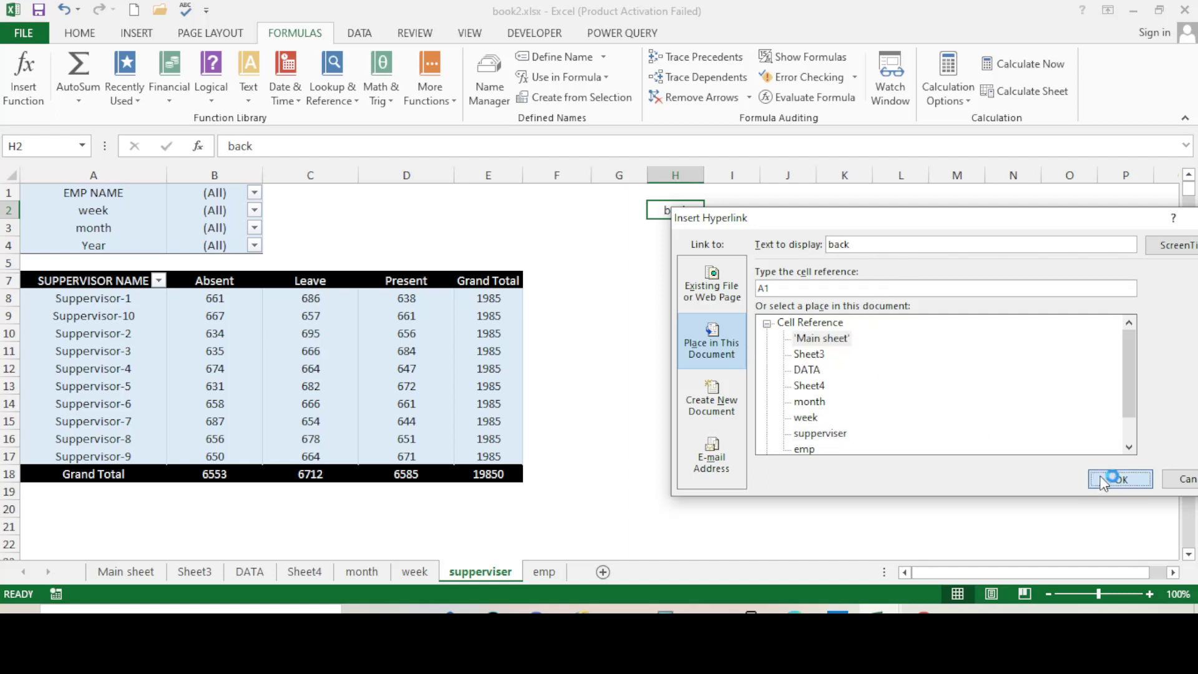
left_click(1119, 478)
left_click(788, 385)
Test the back link by following it to the Main sheet, and return to supperviser through D2's hyperlink.
left_click(680, 215)
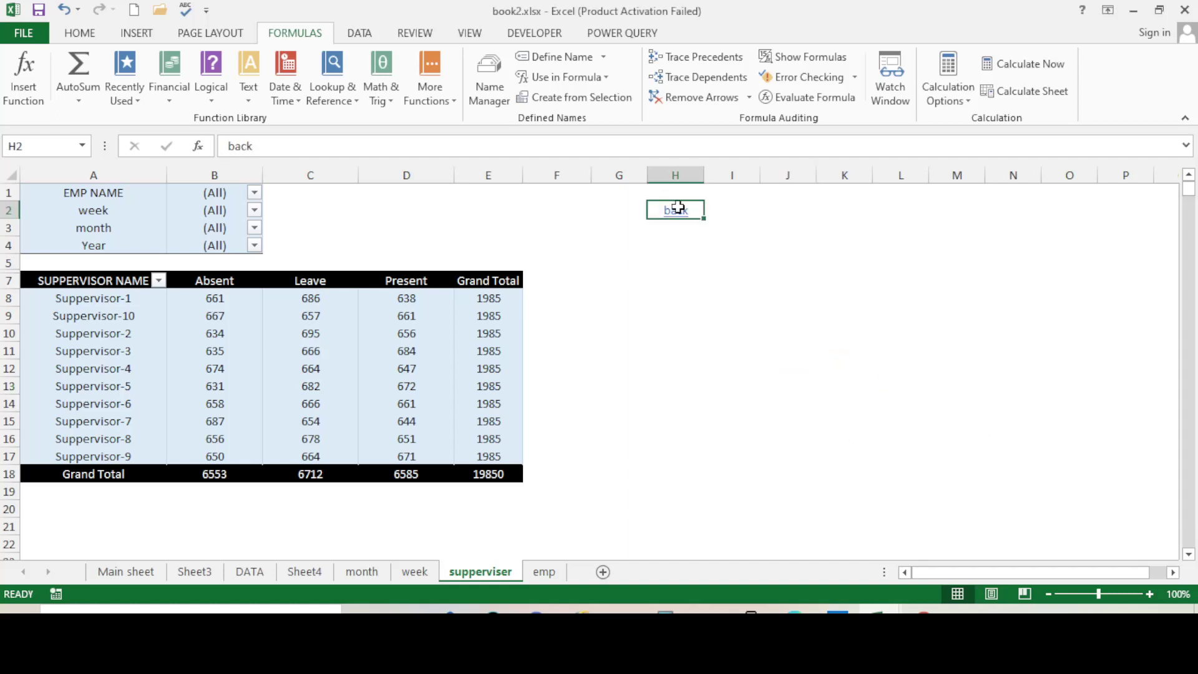
left_click(334, 233)
left_click(335, 234)
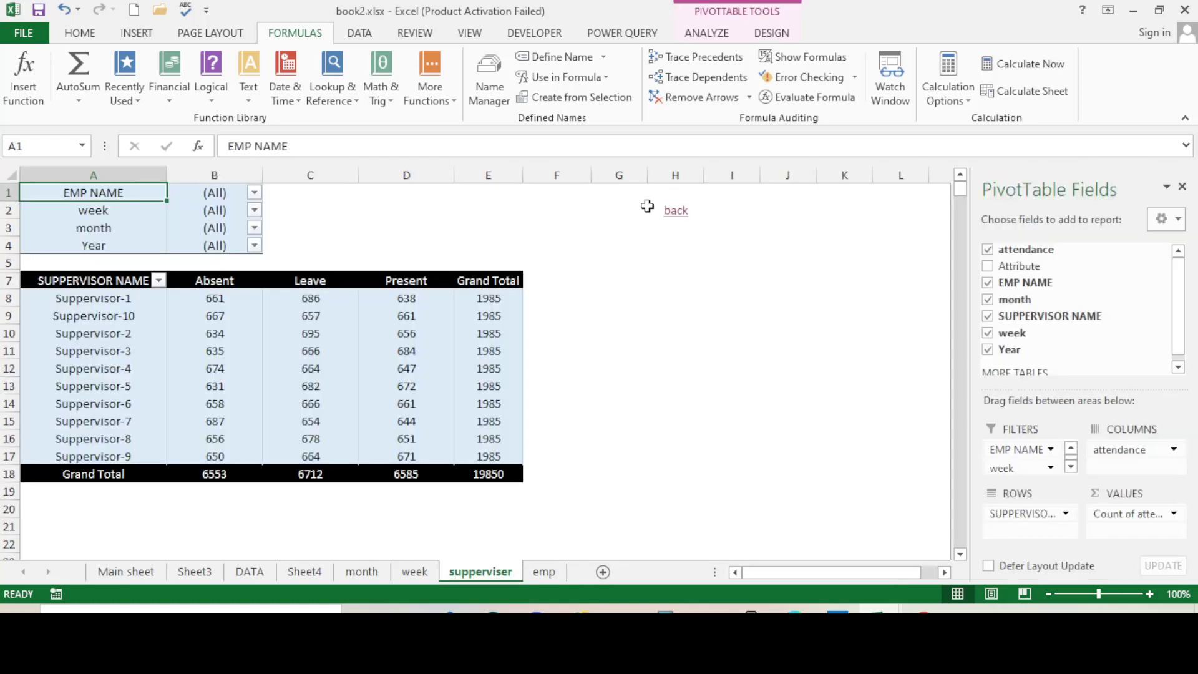
Copy cell H2 containing the back hyperlink on the supperviser sheet.
left_click(674, 214)
right_click(684, 215)
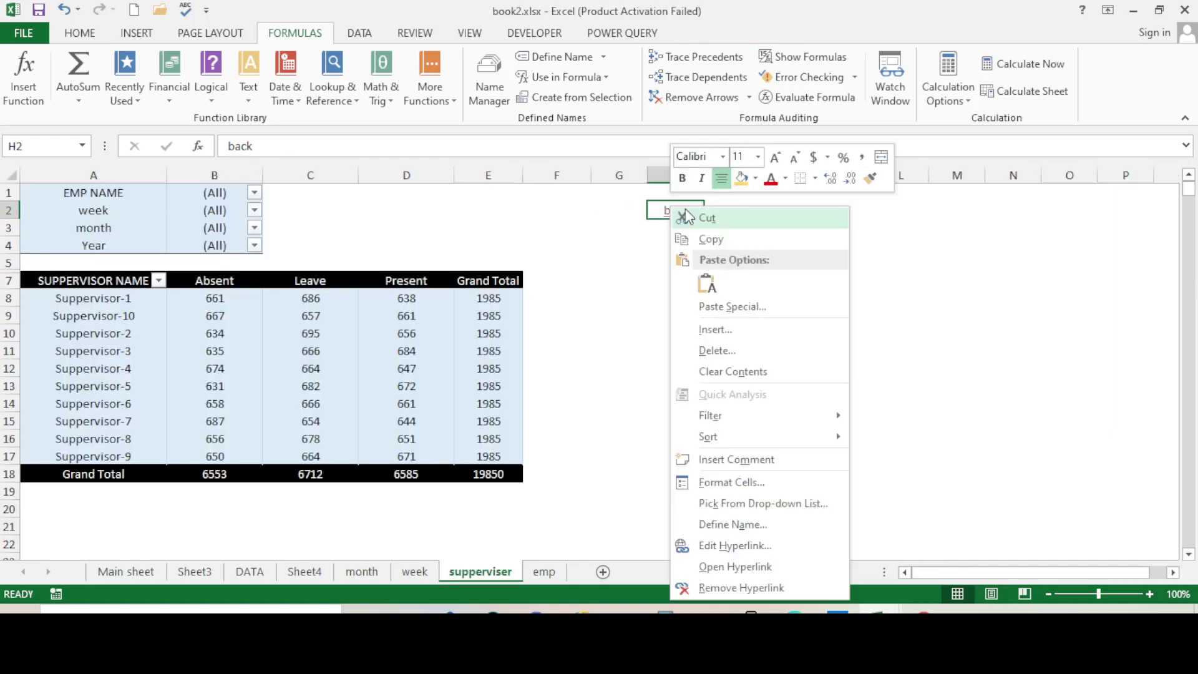
left_click(692, 239)
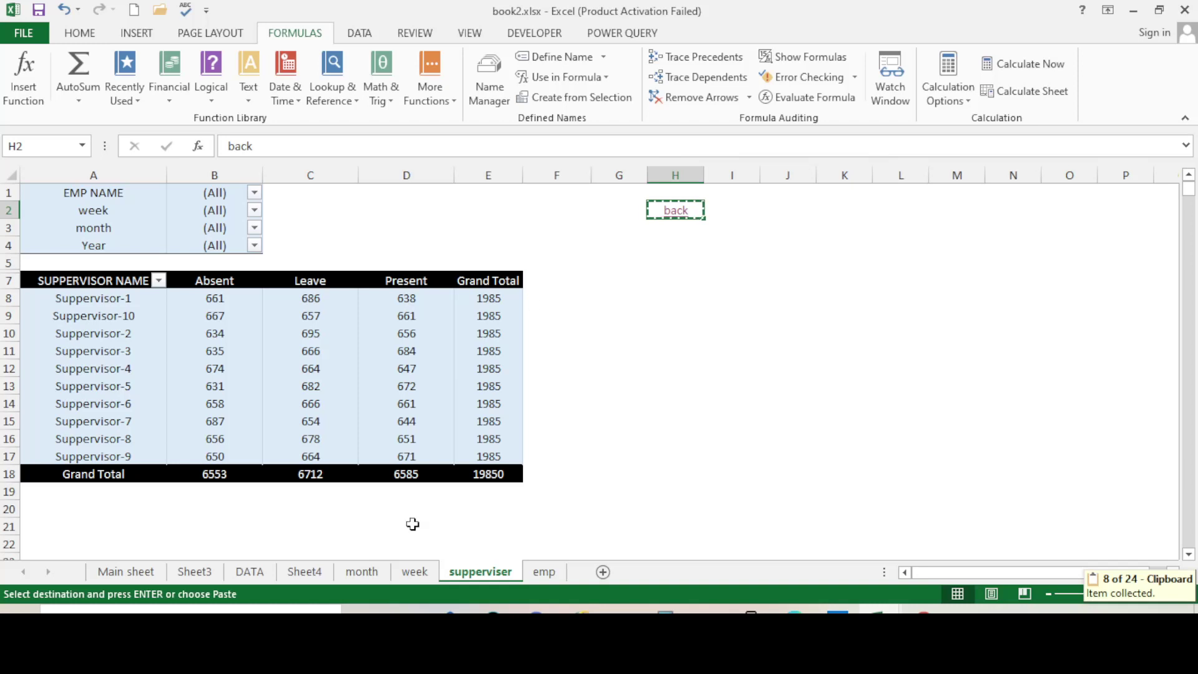
Follow the back link to the Main sheet, choose Sheet3 in D2 and open that sheet through the hyperlink.
left_click(674, 212)
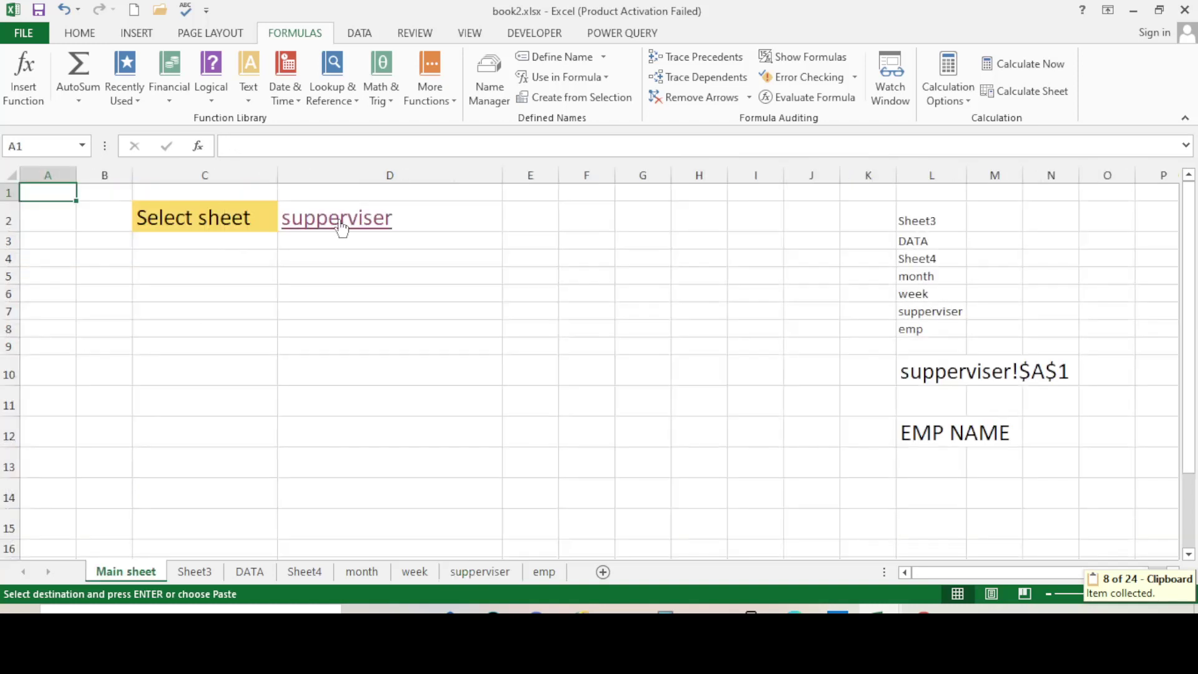
left_click(458, 215)
left_click(510, 222)
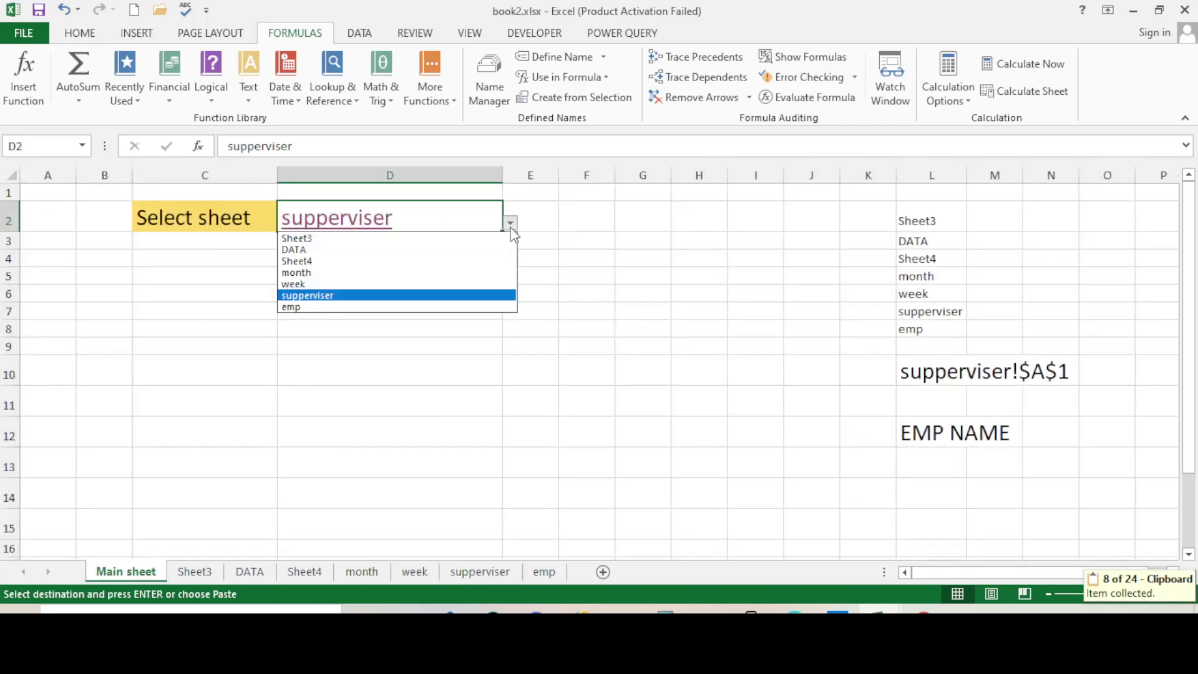
left_click(415, 238)
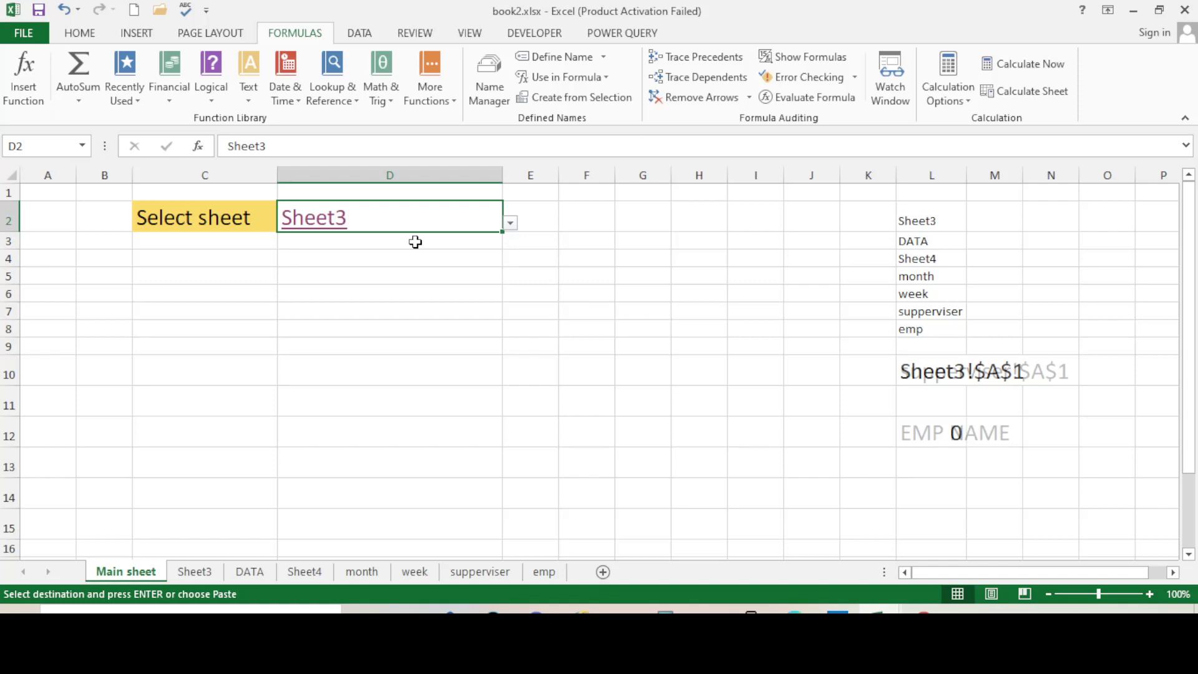
left_click(317, 230)
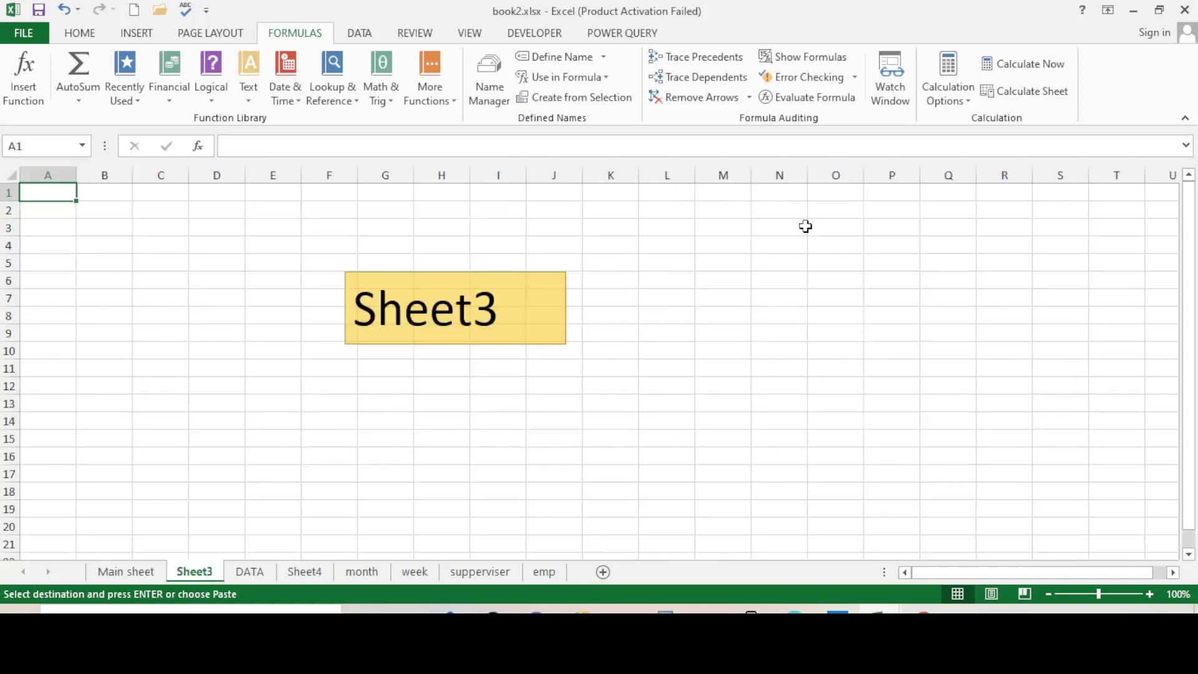
Paste the copied back link into cell N3 of Sheet3 and follow it to the Main sheet.
left_click(780, 227)
right_click(772, 226)
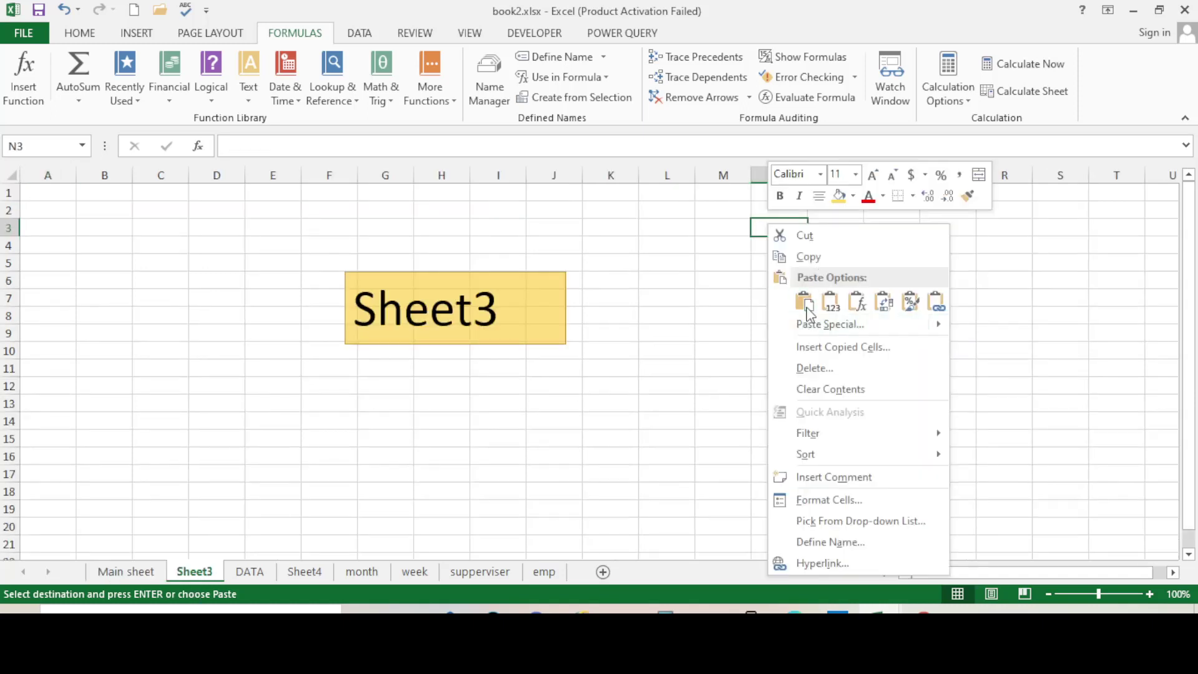
left_click(805, 303)
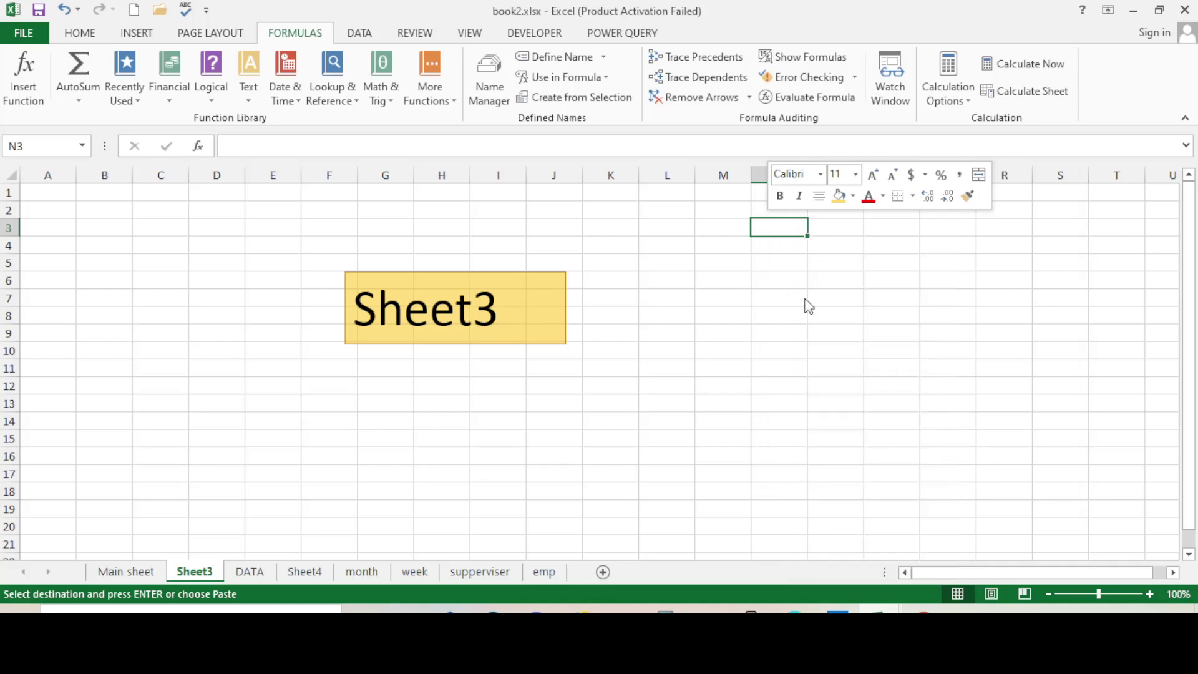
left_click(780, 228)
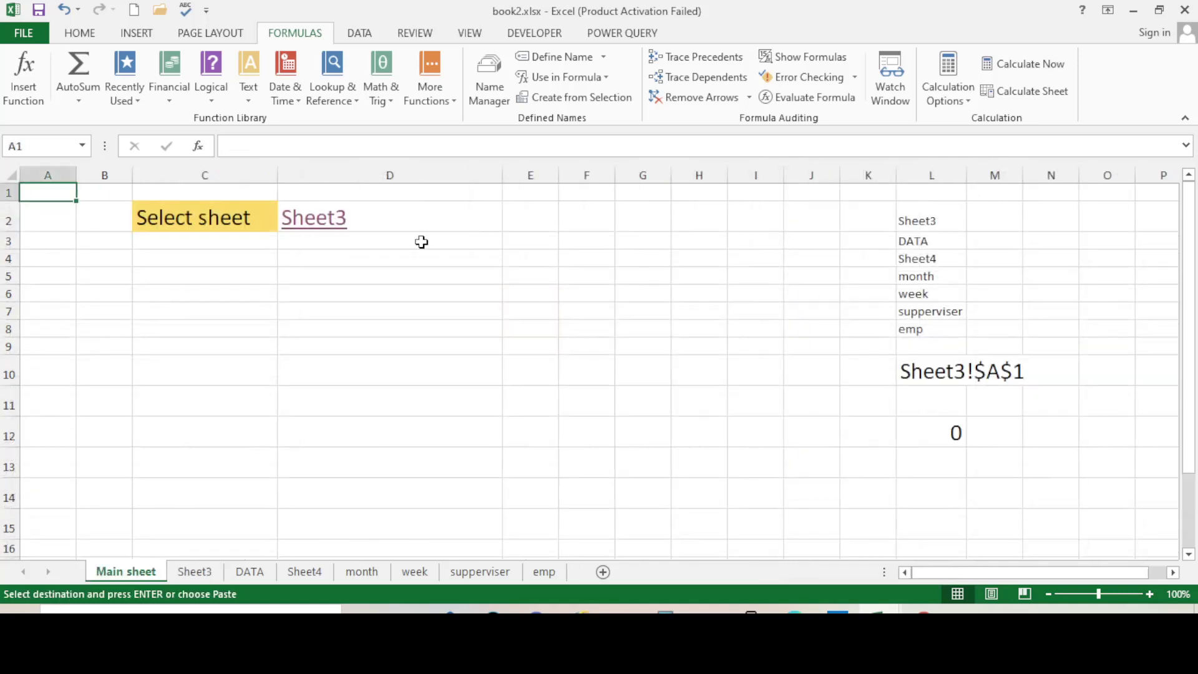
Choose month in D2's drop-down list and open the month sheet through the hyperlink.
left_click(485, 220)
left_click(510, 223)
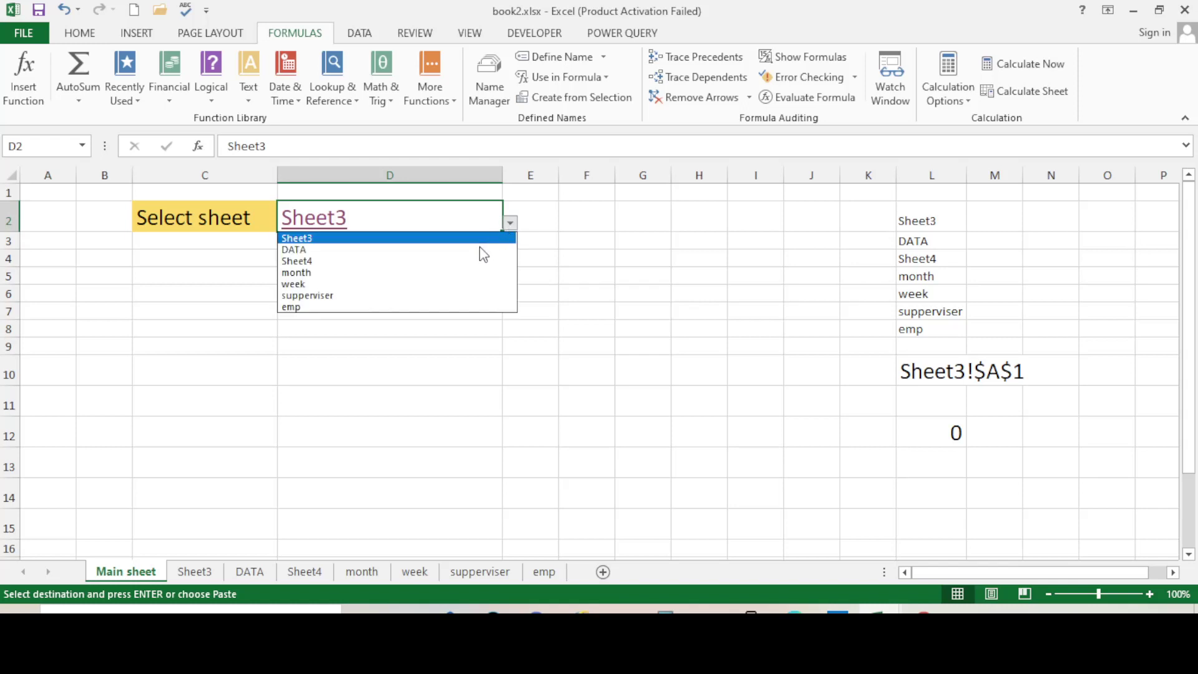
left_click(417, 272)
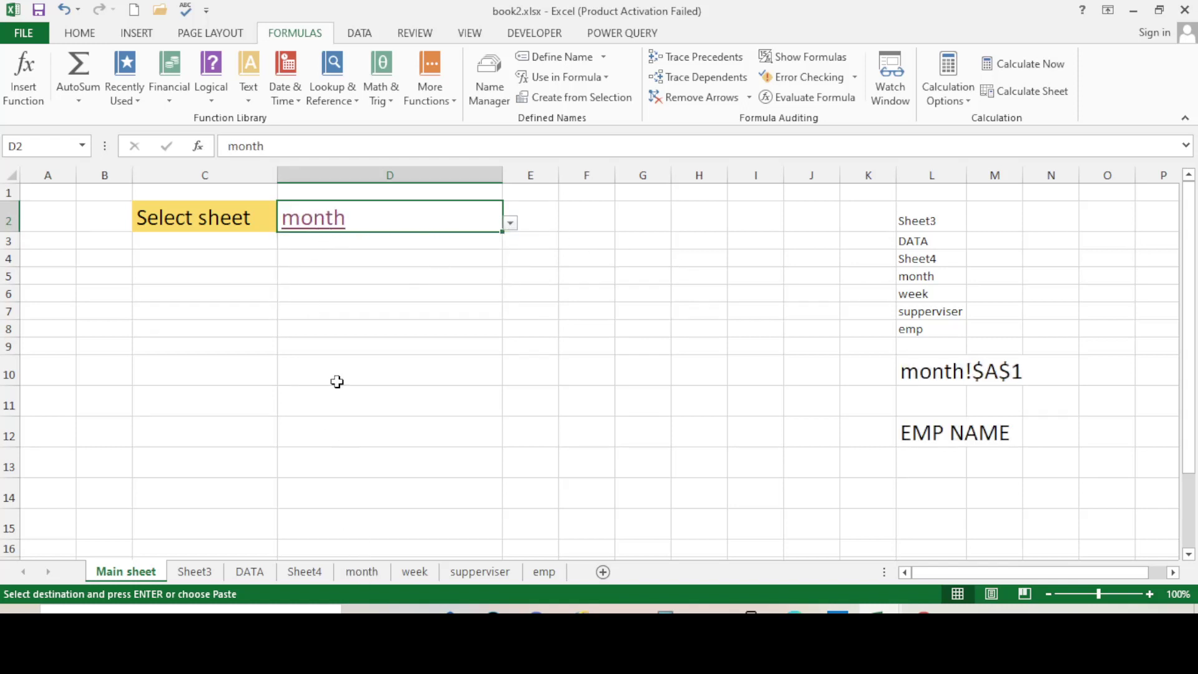
left_click(318, 232)
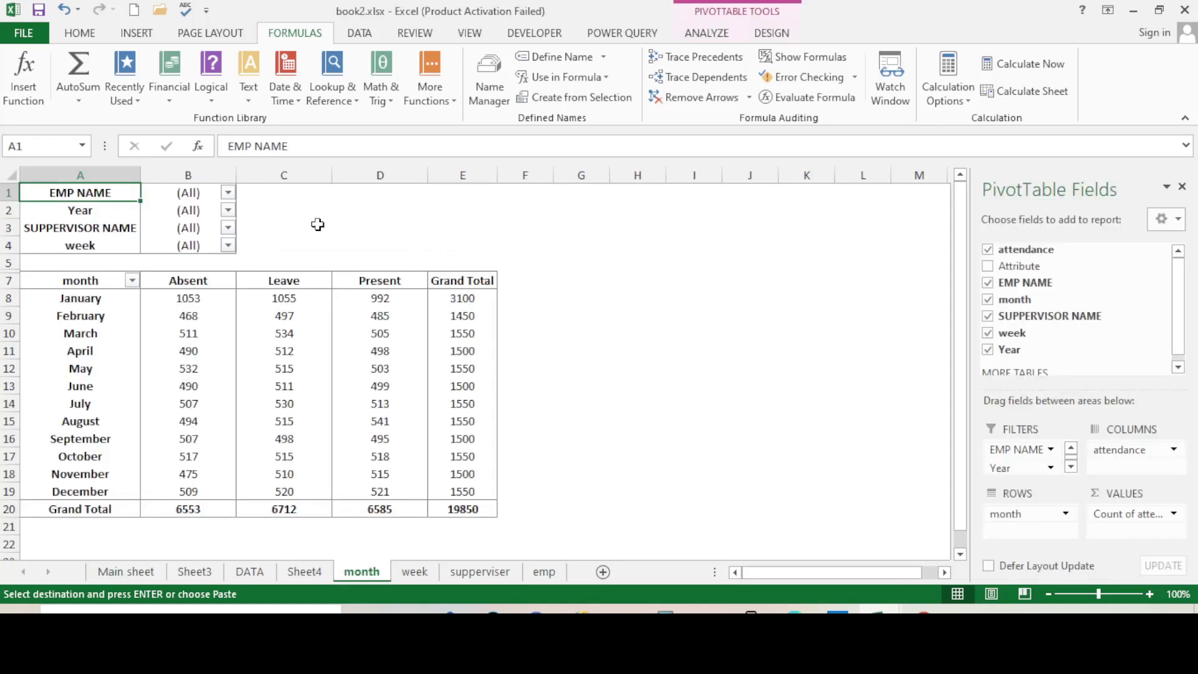
Paste the copied back link into cell H3 of the month sheet and follow it to the Main sheet.
right_click(631, 227)
left_click(667, 312)
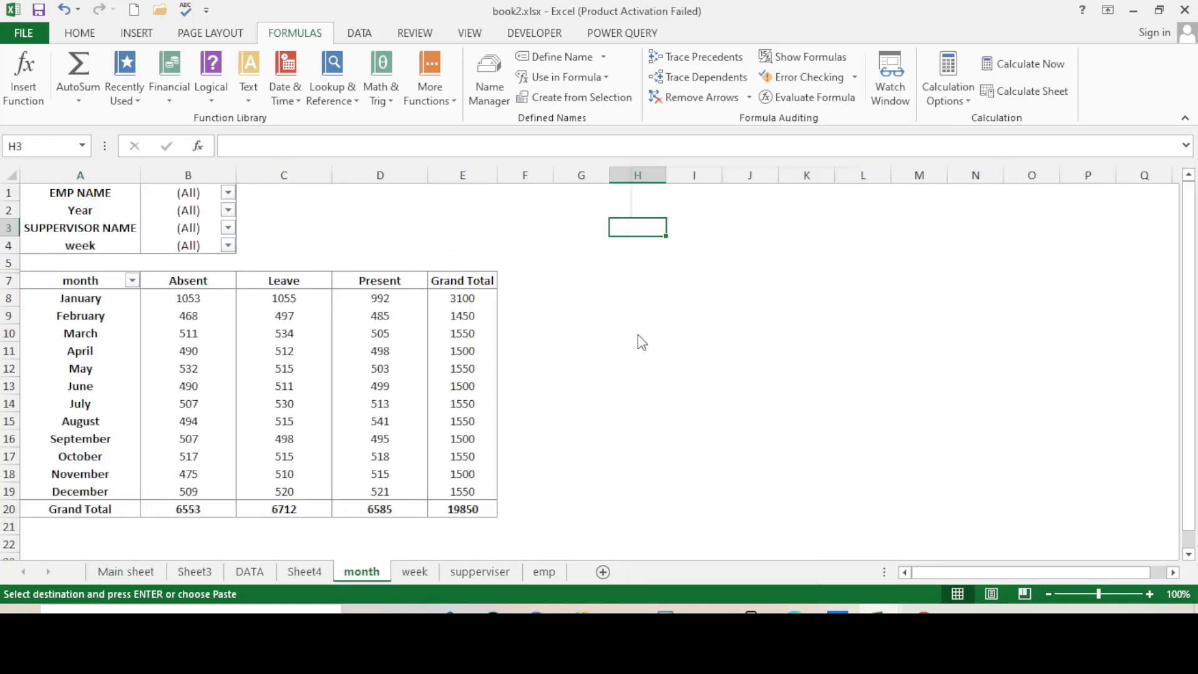
left_click(636, 336)
left_click(629, 231)
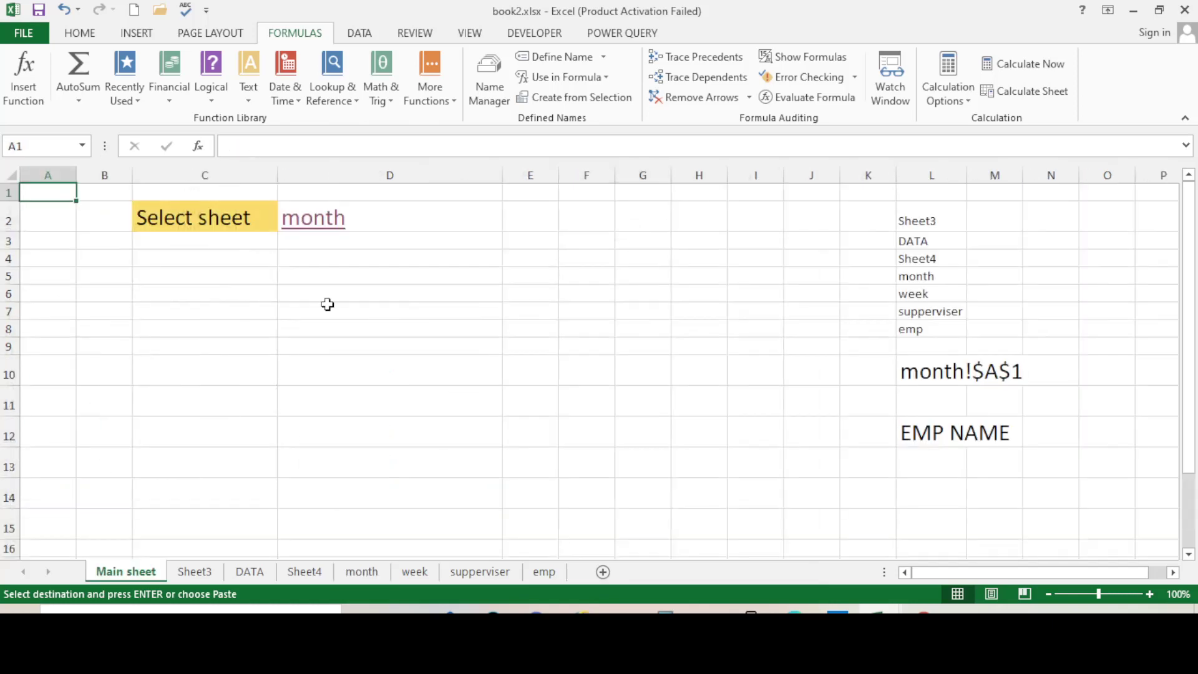
Choose week in D2's drop-down list and open the week sheet through the hyperlink.
left_click(486, 204)
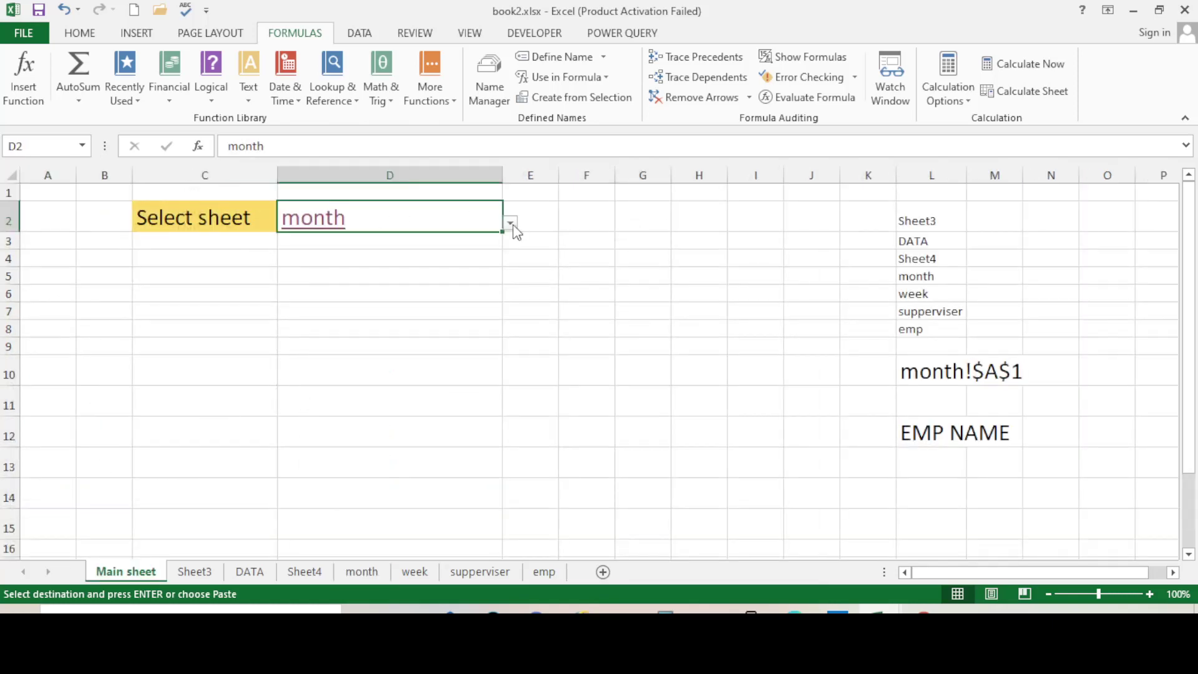
left_click(510, 223)
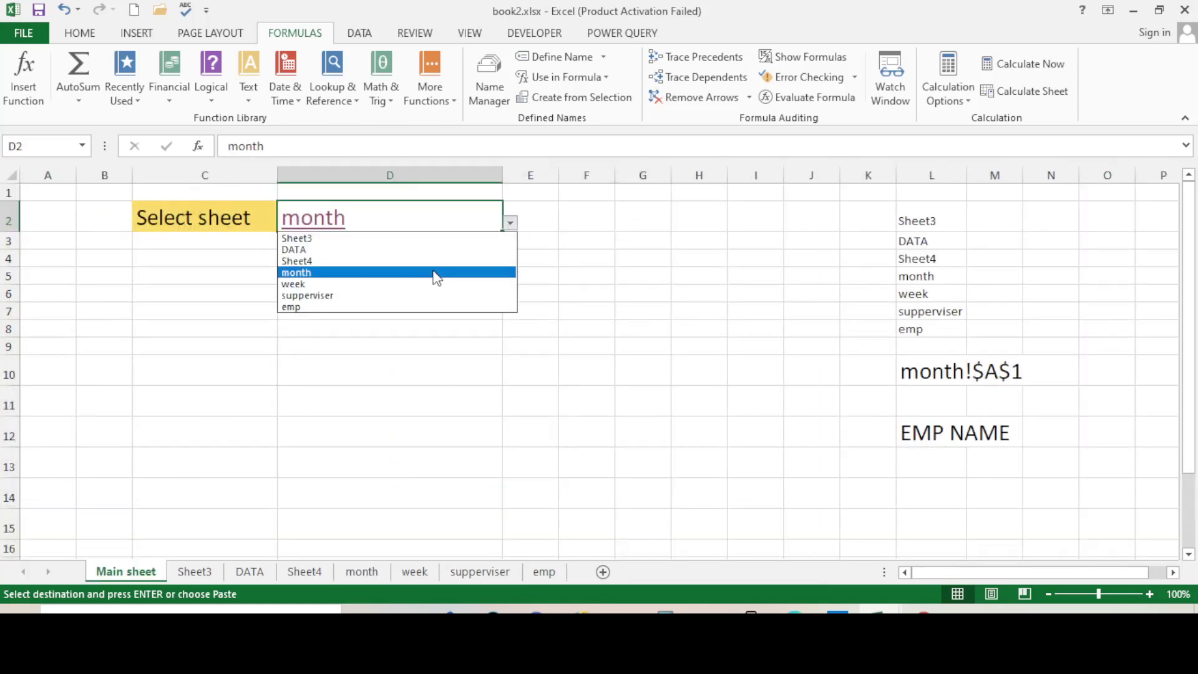
left_click(392, 285)
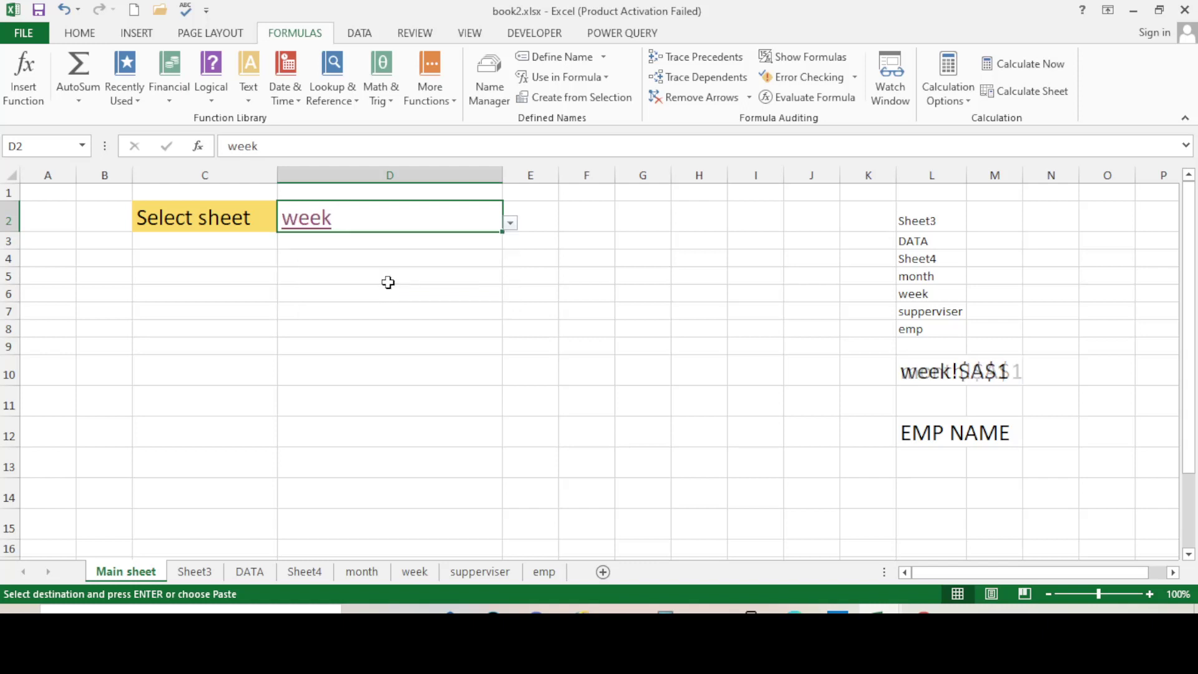
left_click(310, 223)
Paste the copied back link into cell I2 of the week sheet and follow it to the Main sheet.
left_click(634, 216)
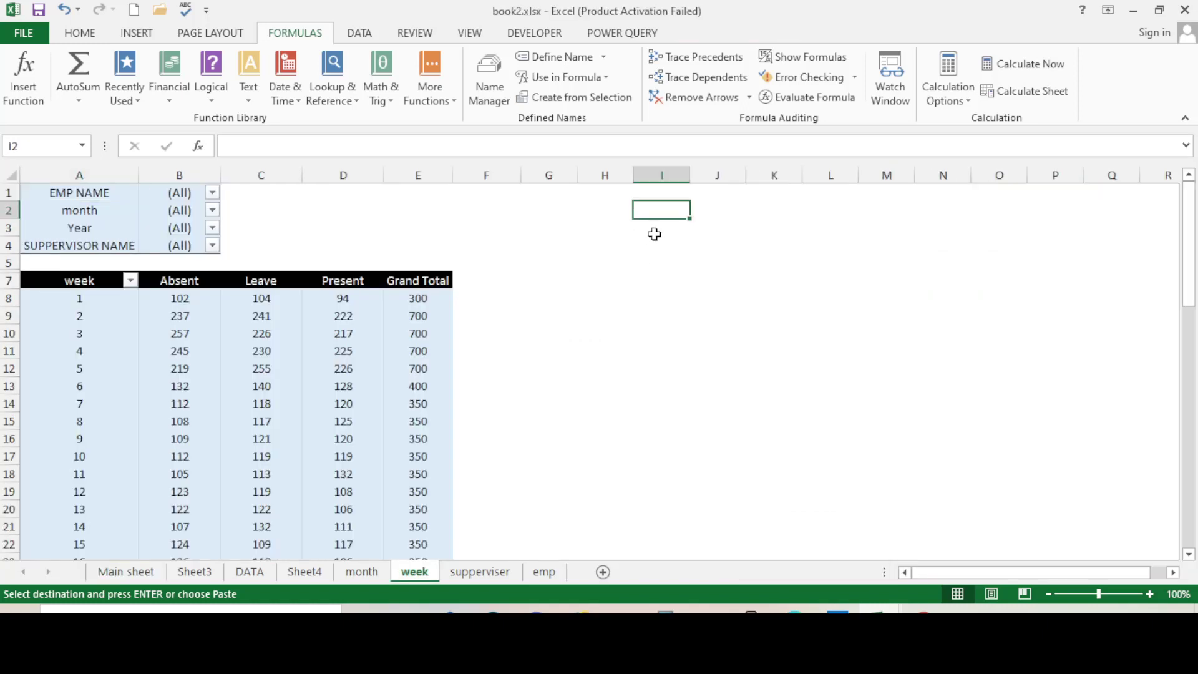
right_click(655, 210)
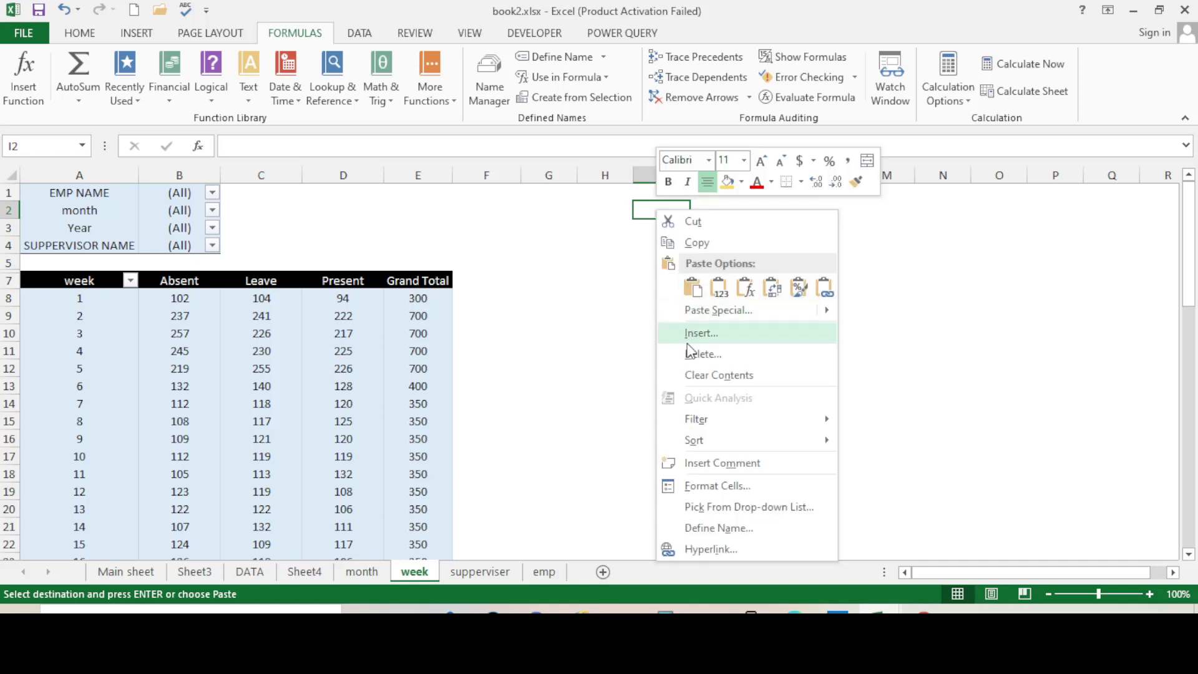
left_click(692, 288)
left_click(657, 299)
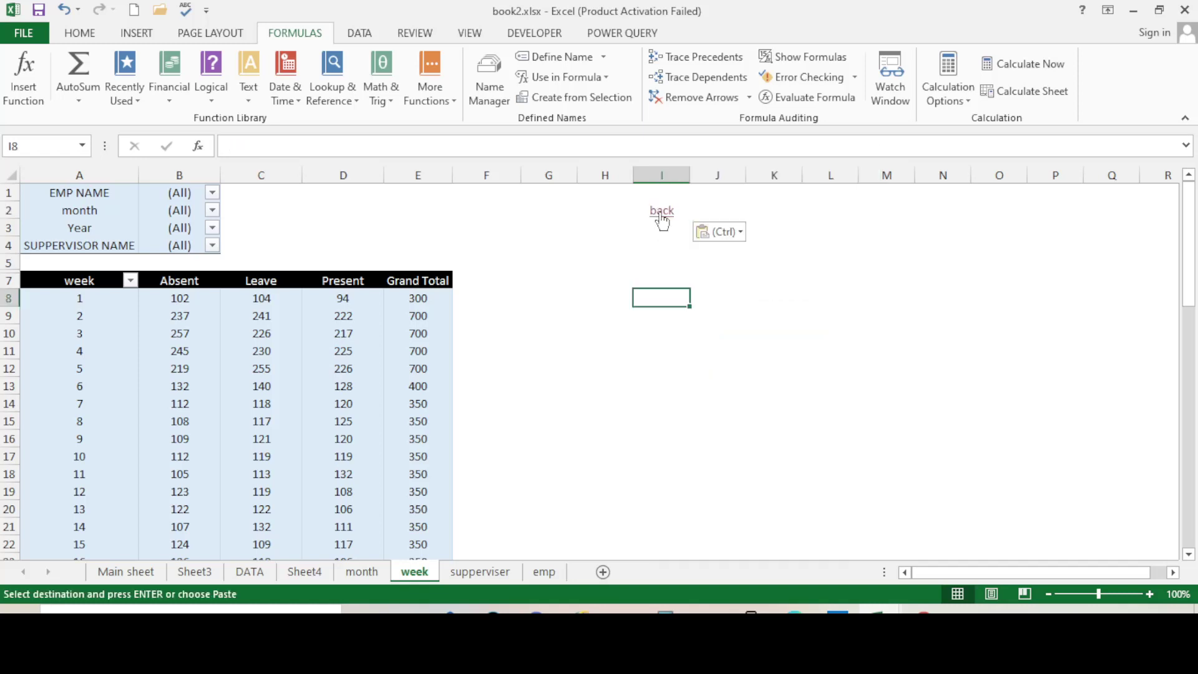
left_click(660, 210)
left_click(505, 276)
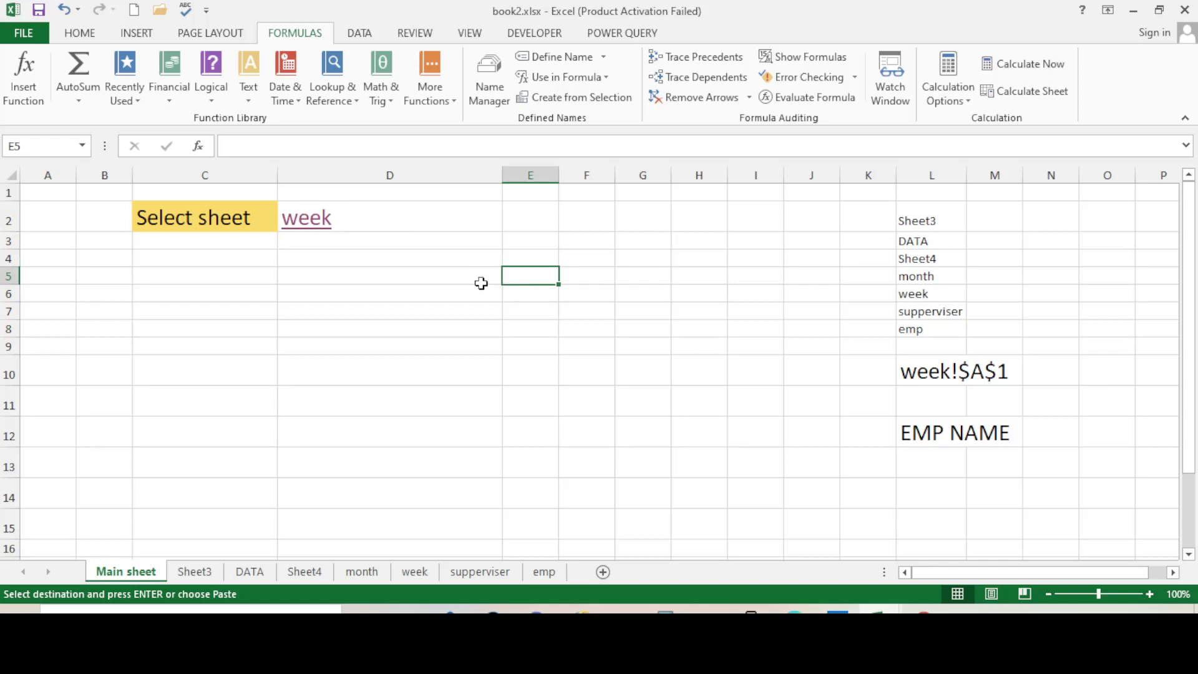
Hide columns H through P with the helper list and formulas on the Main sheet, and select cell D2.
left_click(775, 367)
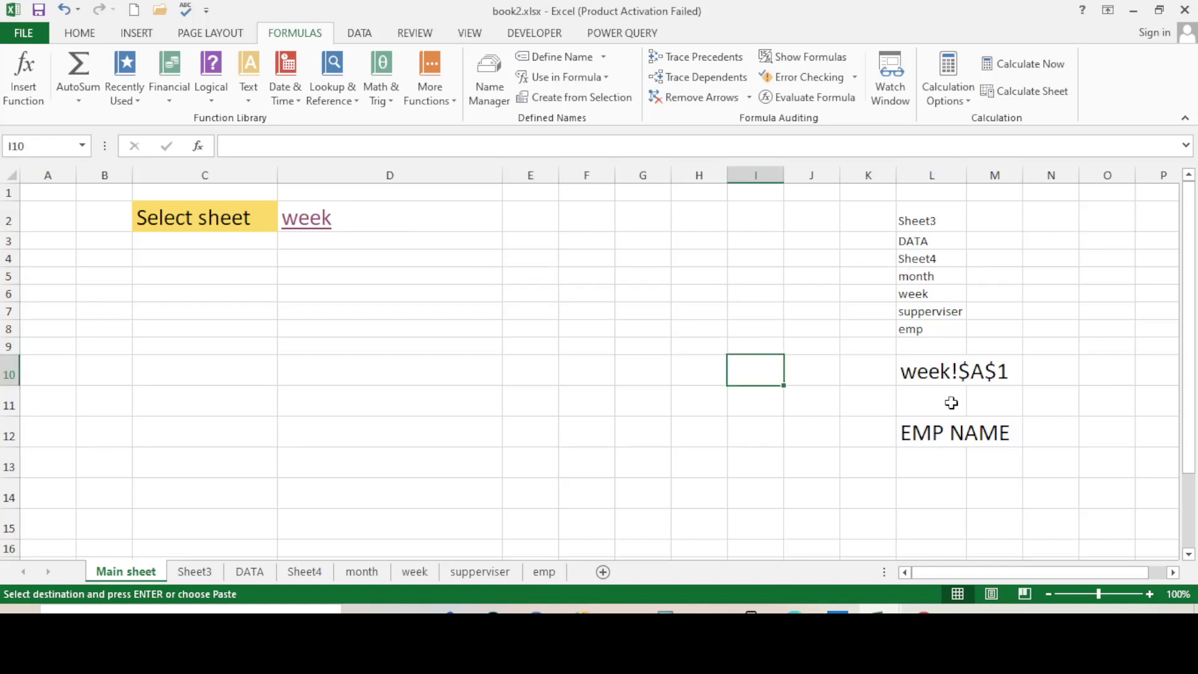
left_click(808, 465)
left_click_drag(692, 176, 1139, 157)
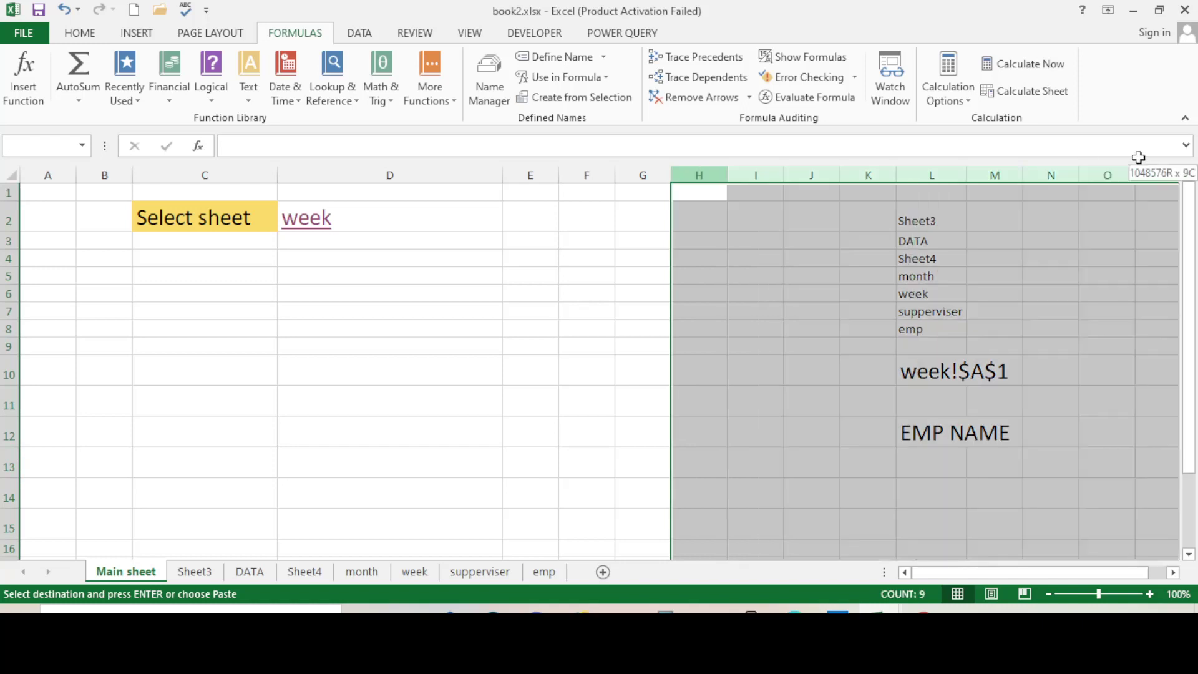
right_click(845, 175)
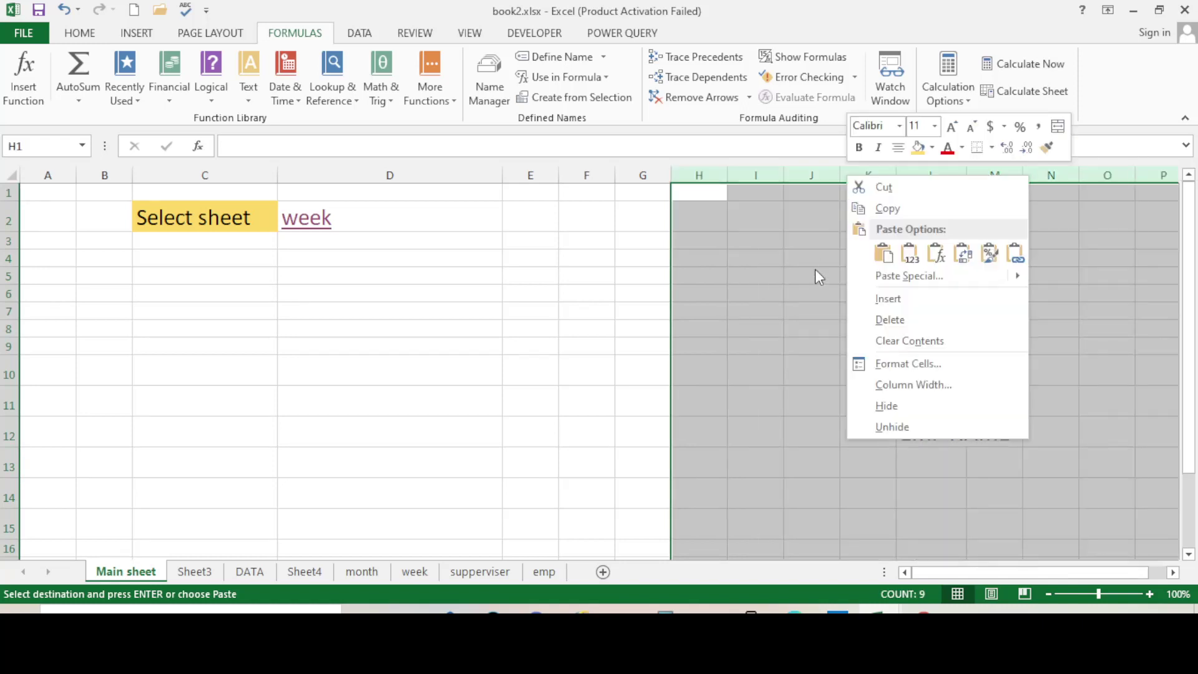
left_click(886, 406)
left_click(836, 374)
left_click(623, 365)
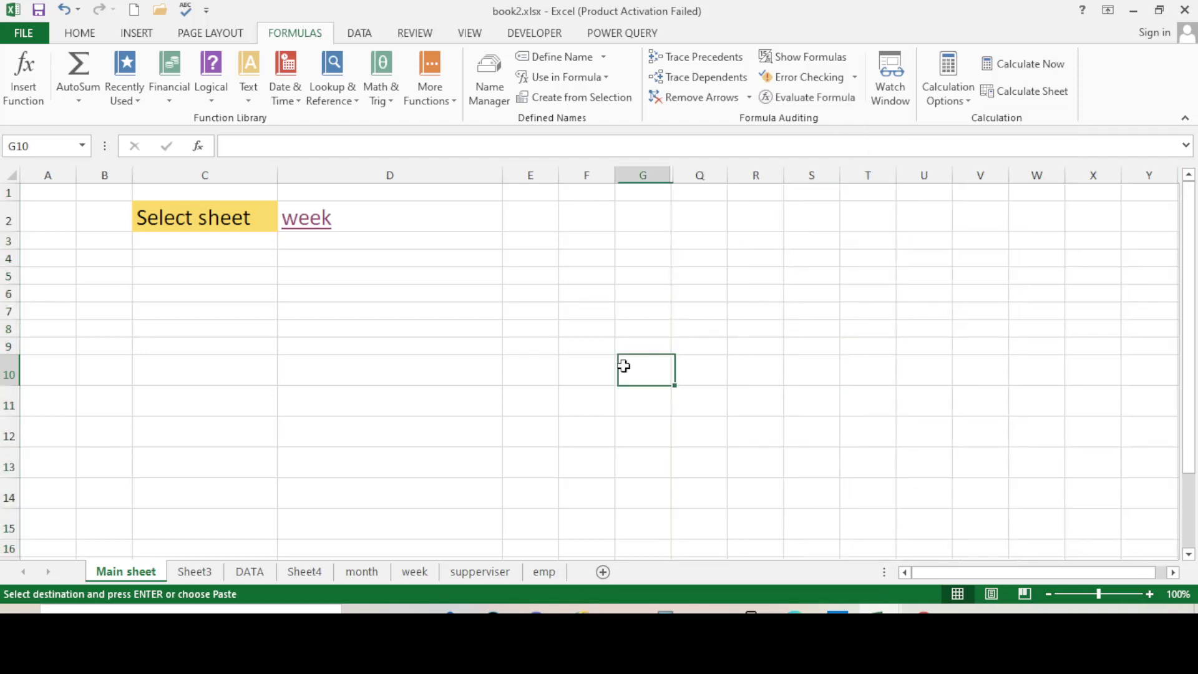
left_click(368, 328)
left_click(393, 217)
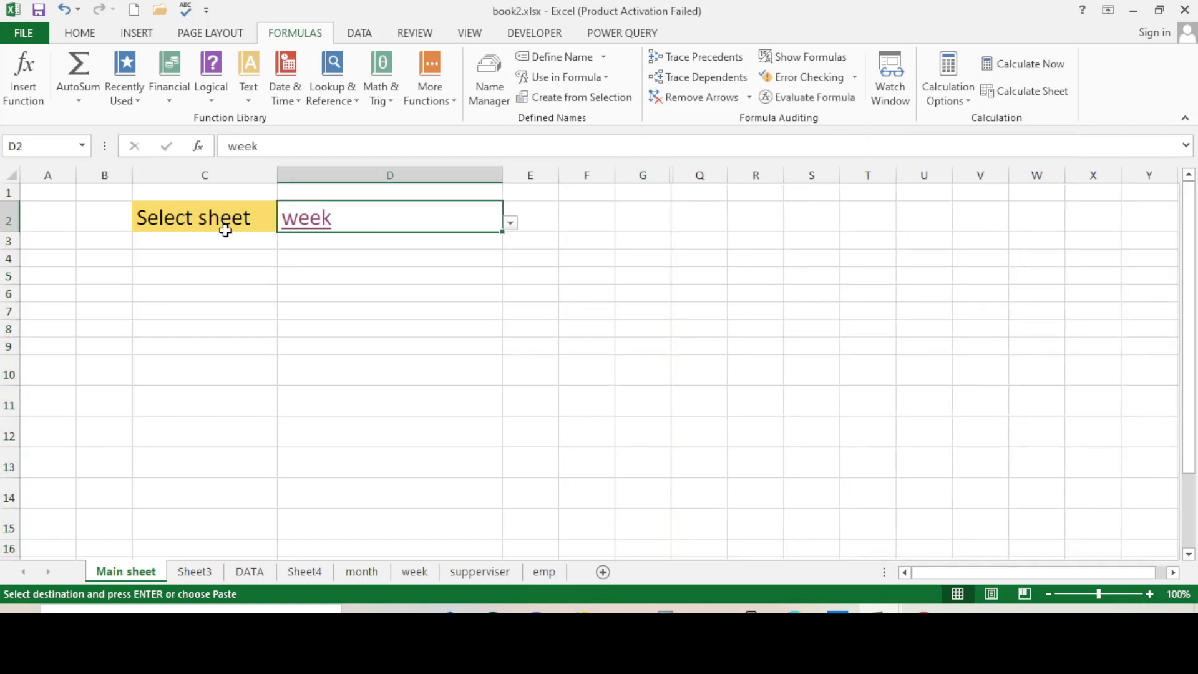
Apply all borders and a thick box border to cells C2:D2 on the Main sheet.
left_click(586, 261)
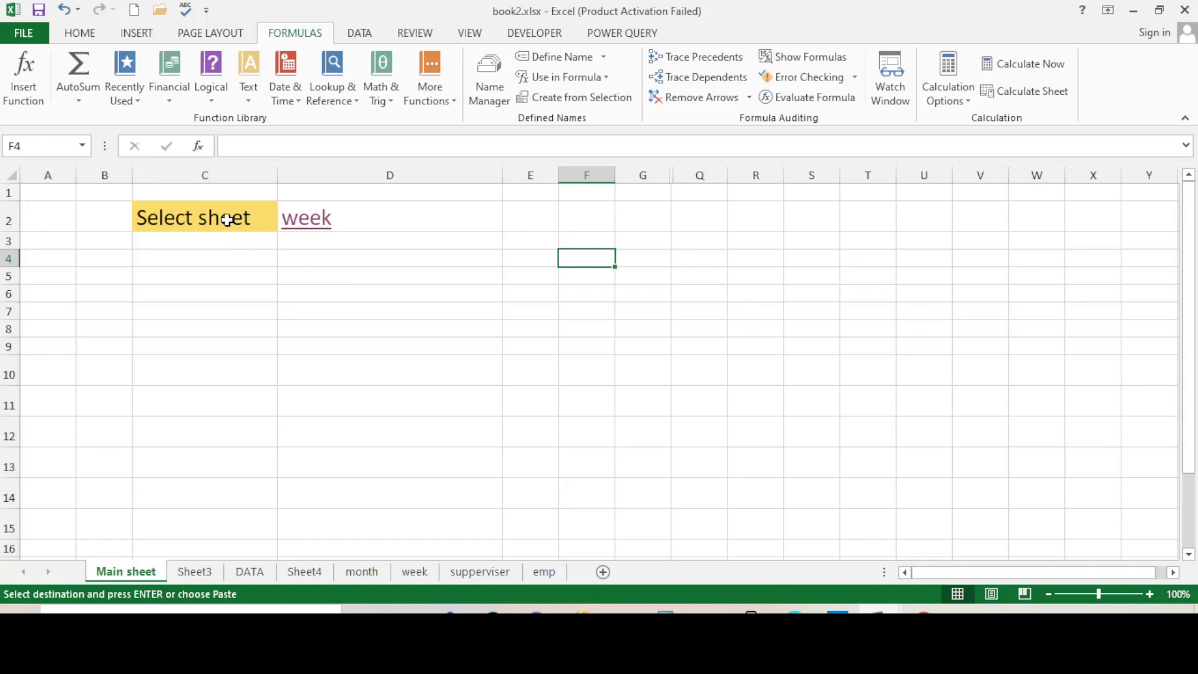
left_click_drag(235, 216, 400, 225)
left_click(80, 32)
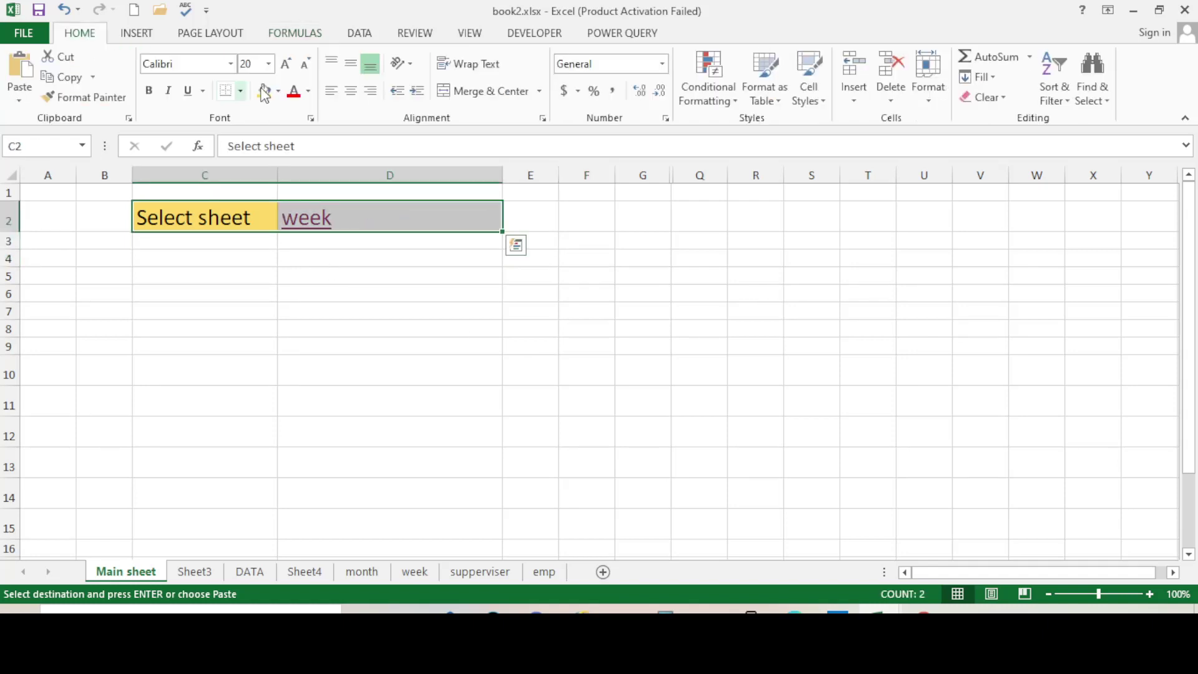
left_click(240, 91)
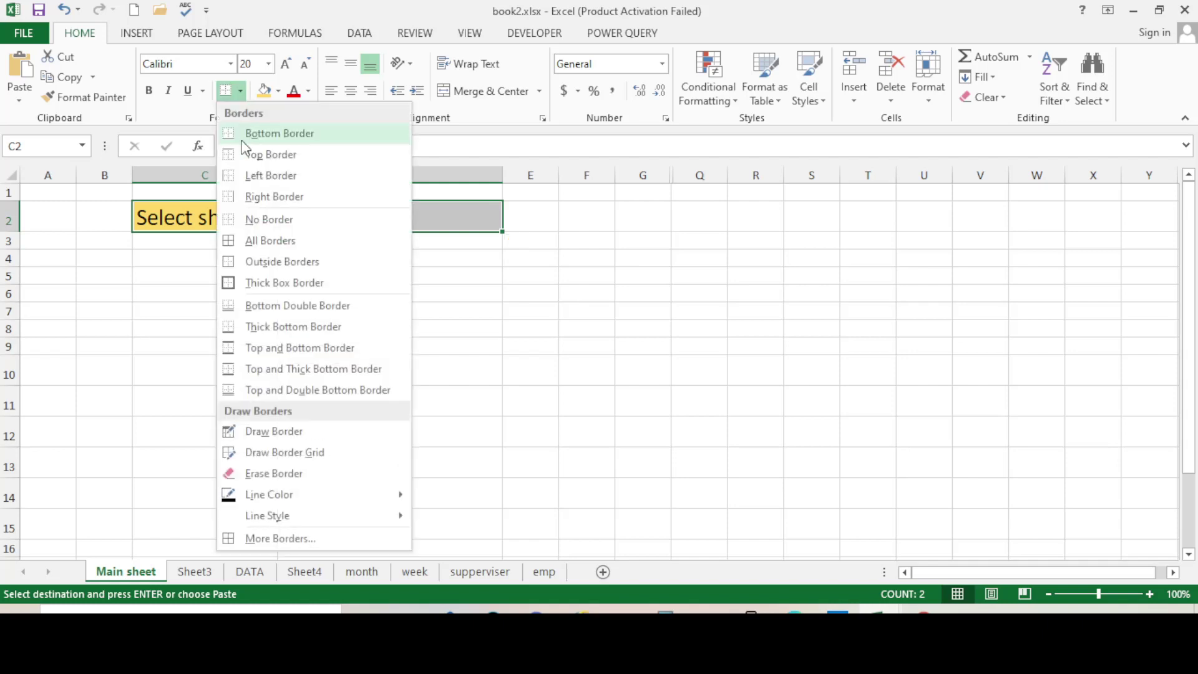
left_click(237, 284)
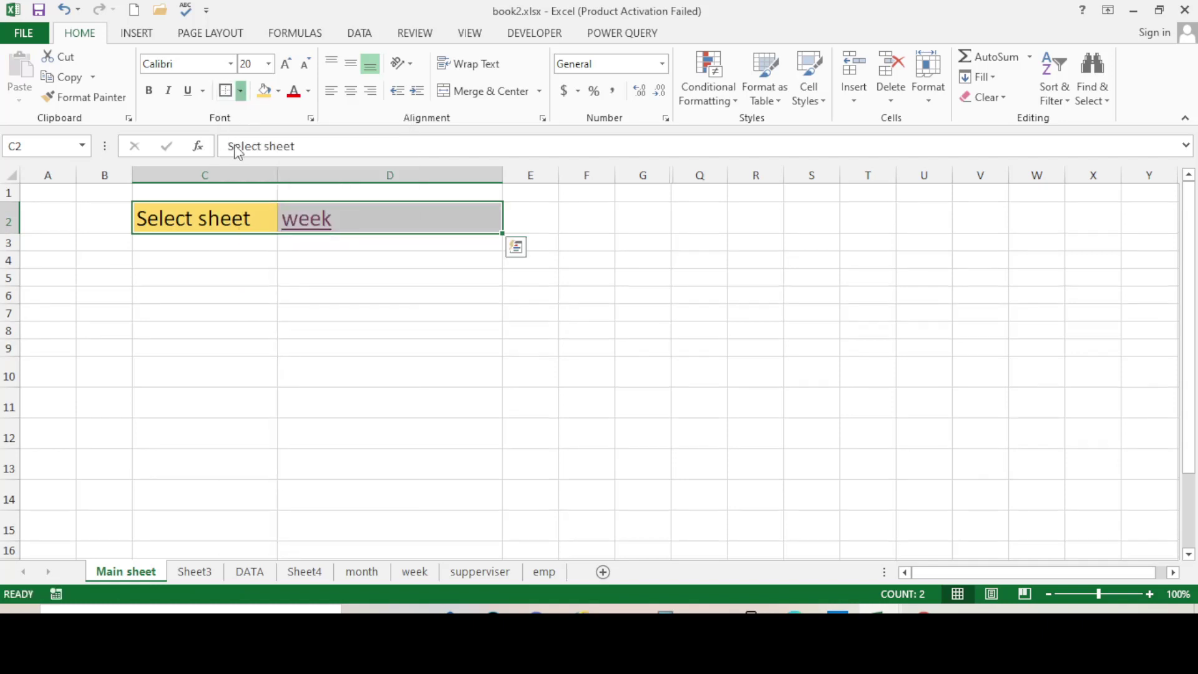
left_click(240, 91)
left_click(243, 243)
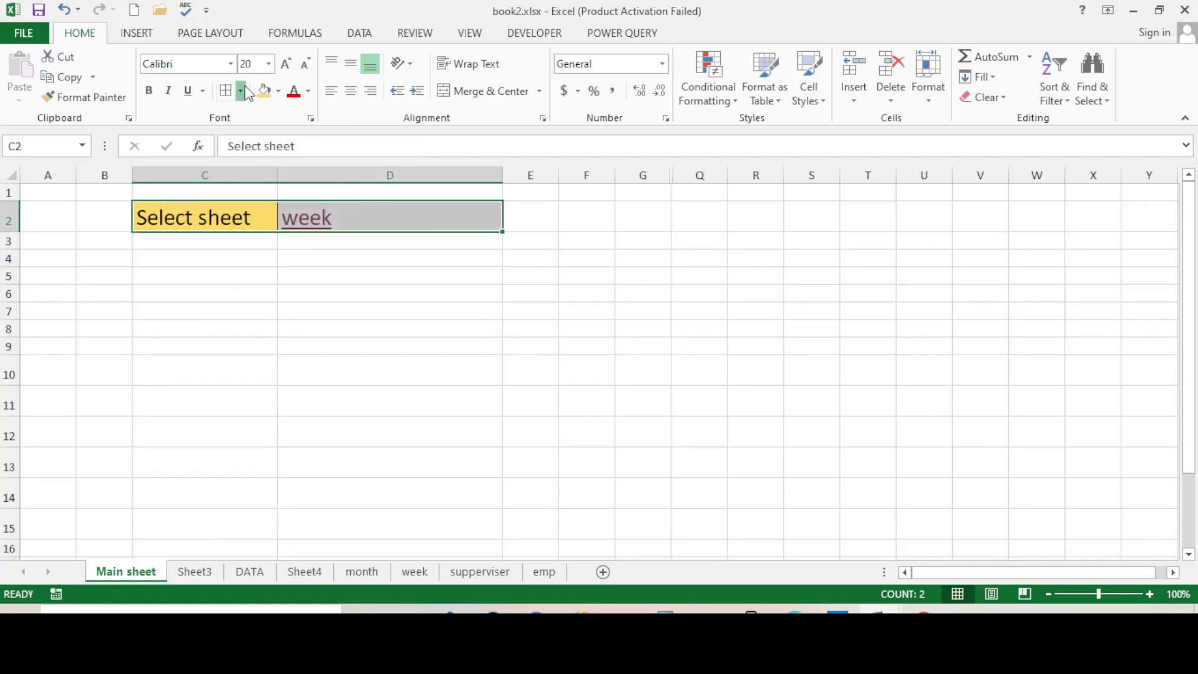
left_click(240, 90)
left_click(249, 284)
left_click(430, 328)
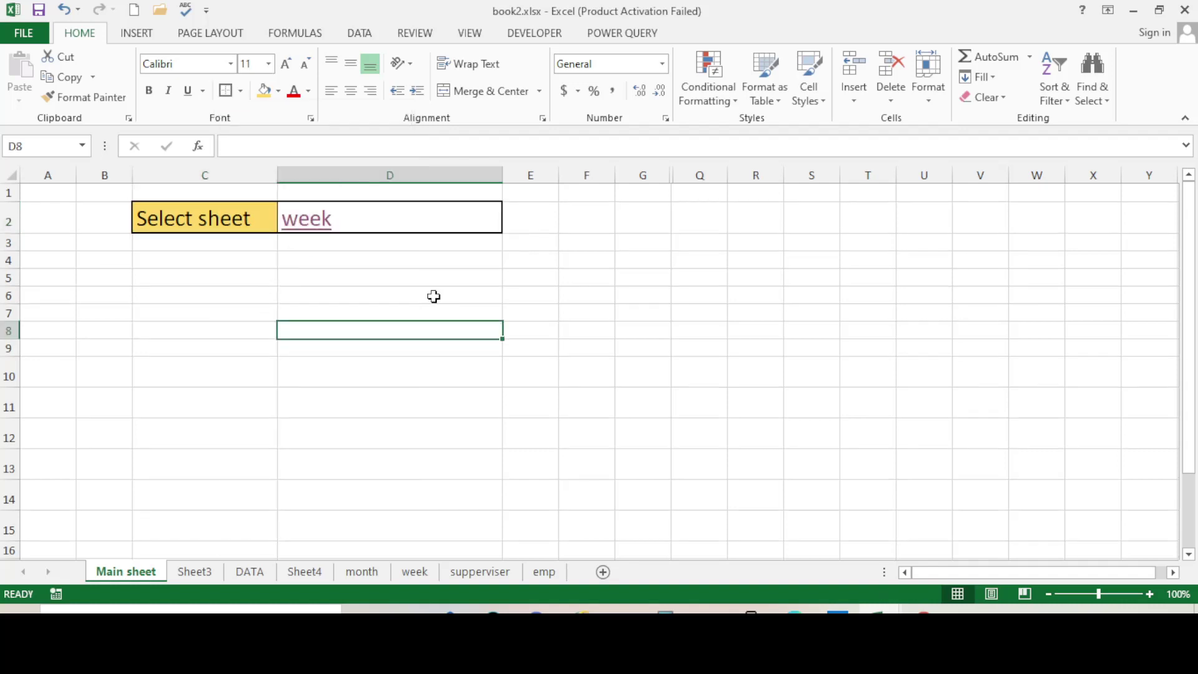
Turn off the gridlines on the Main sheet.
left_click(447, 219)
left_click(580, 431)
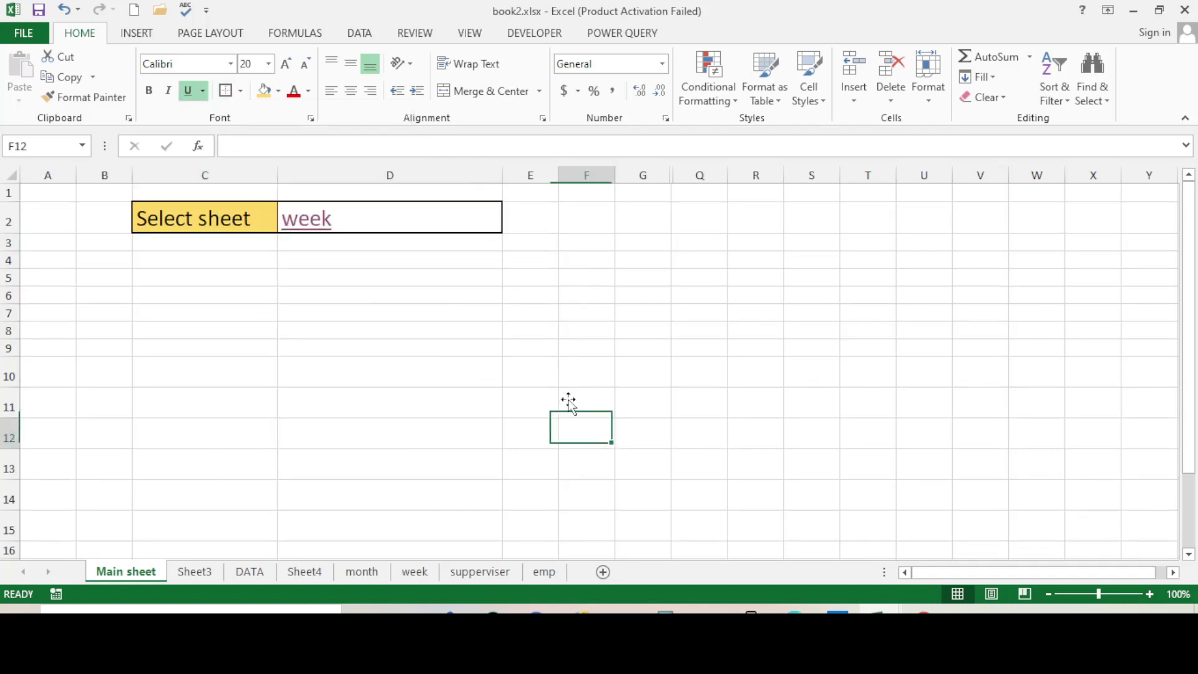
left_click(464, 34)
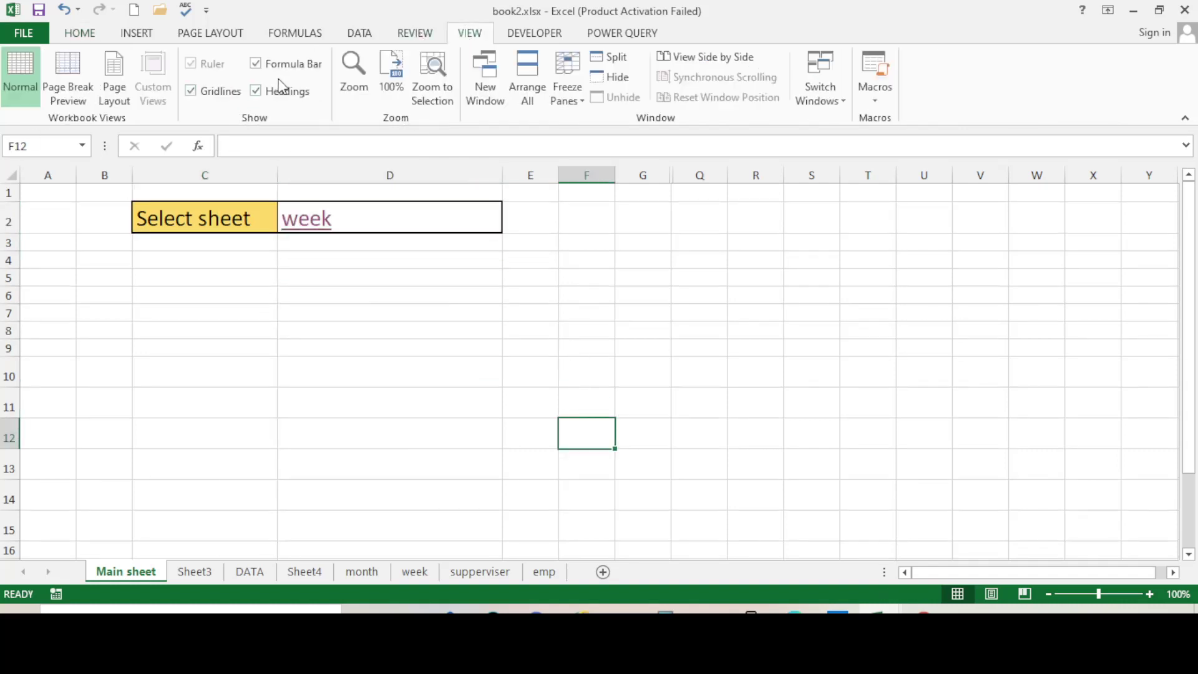
key("alt+w")
key("v")
key("g")
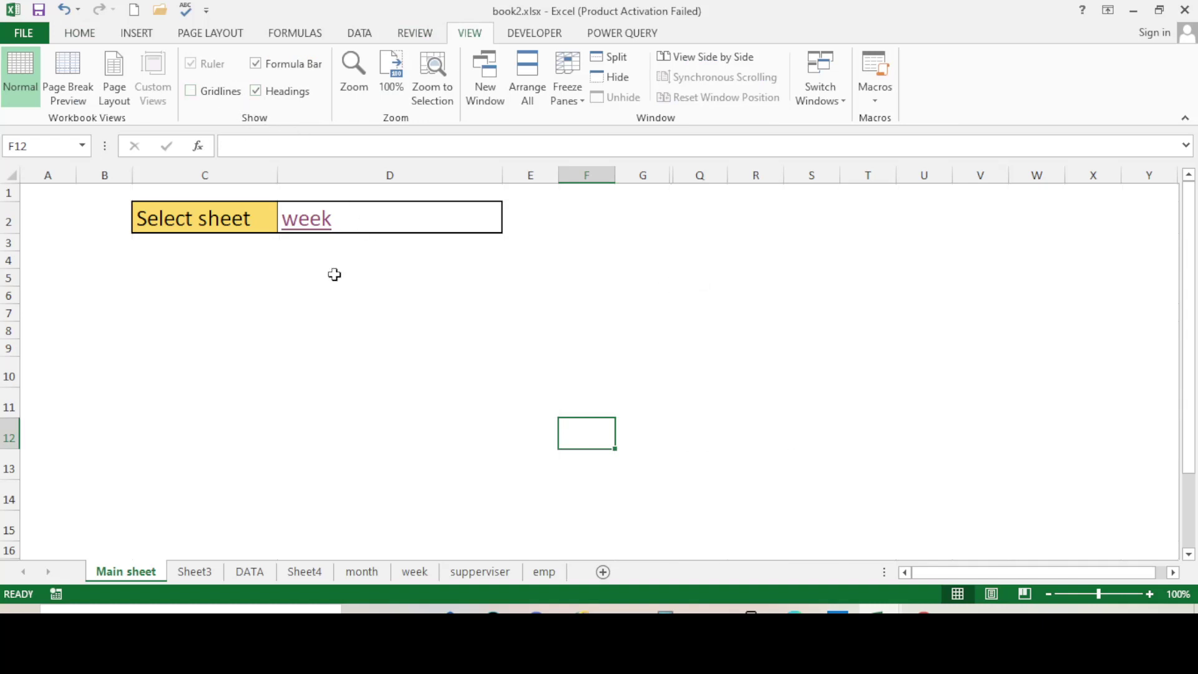
Open the week sheet through D2's hyperlink and return to the Main sheet through its back link.
left_click(735, 323)
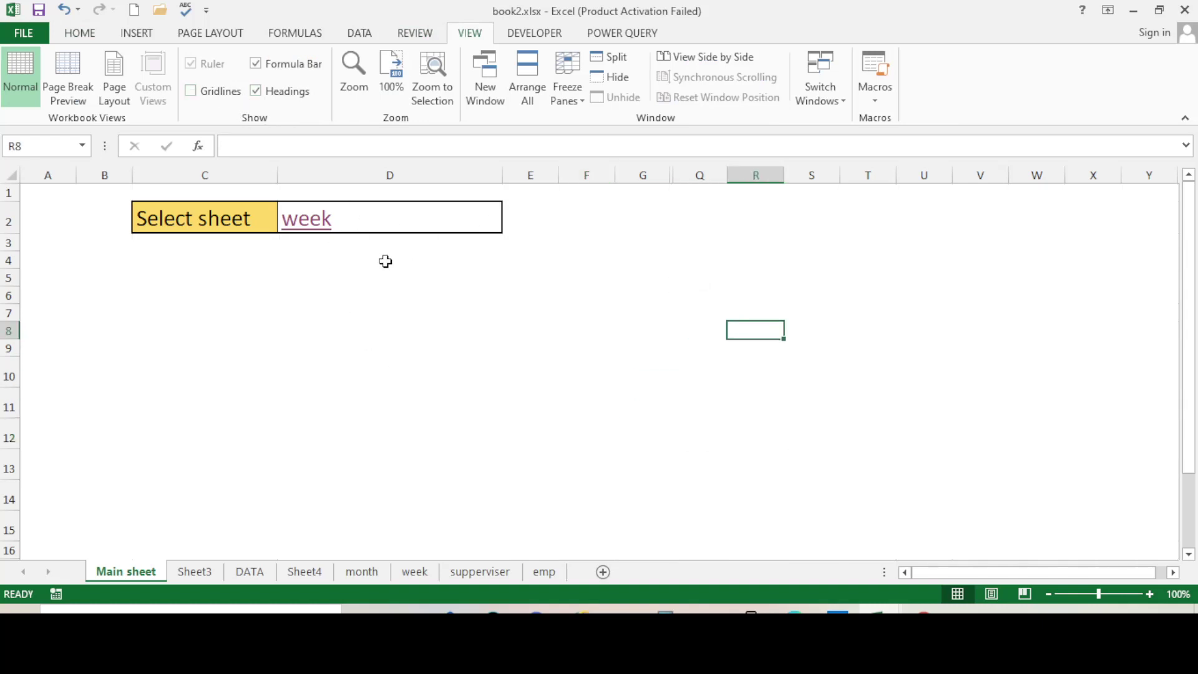
left_click(304, 223)
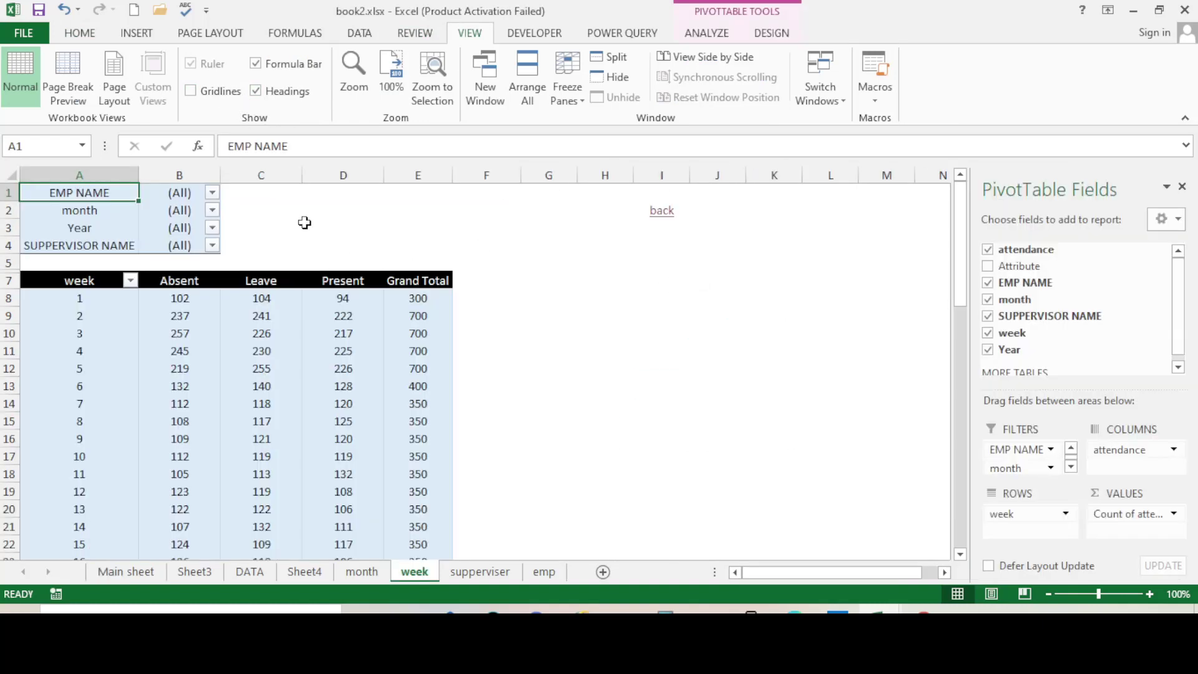
left_click(661, 212)
Choose emp in D2's drop-down list and open the emp sheet through the hyperlink.
left_click(511, 225)
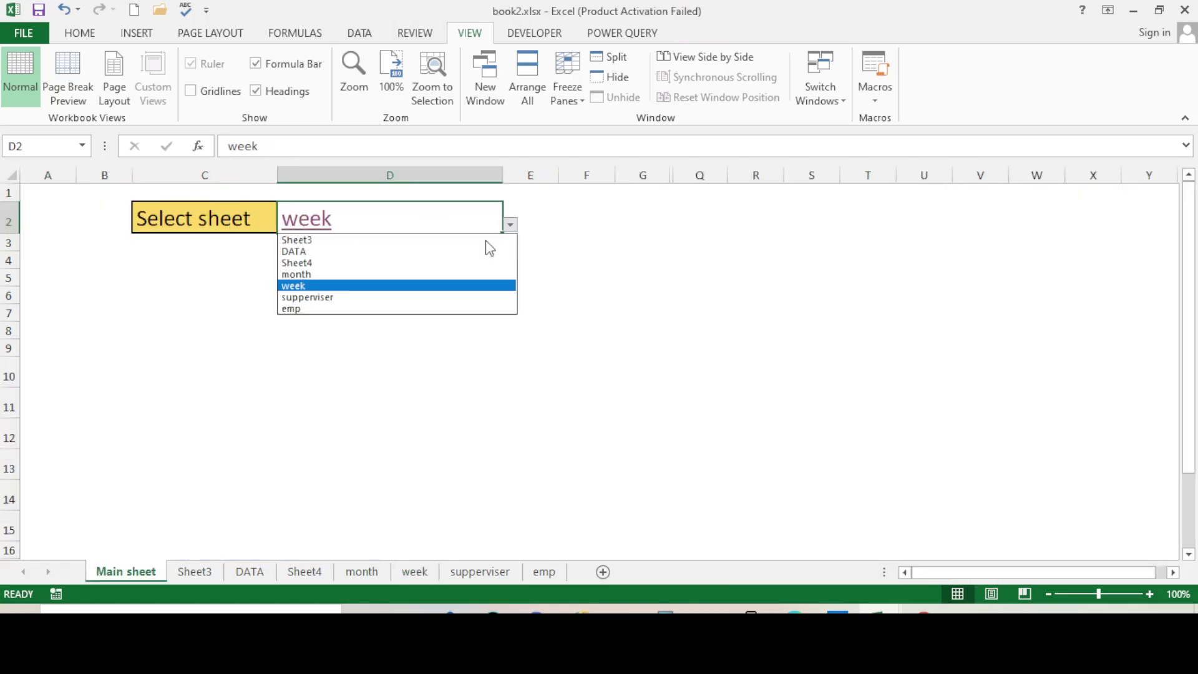
left_click(355, 308)
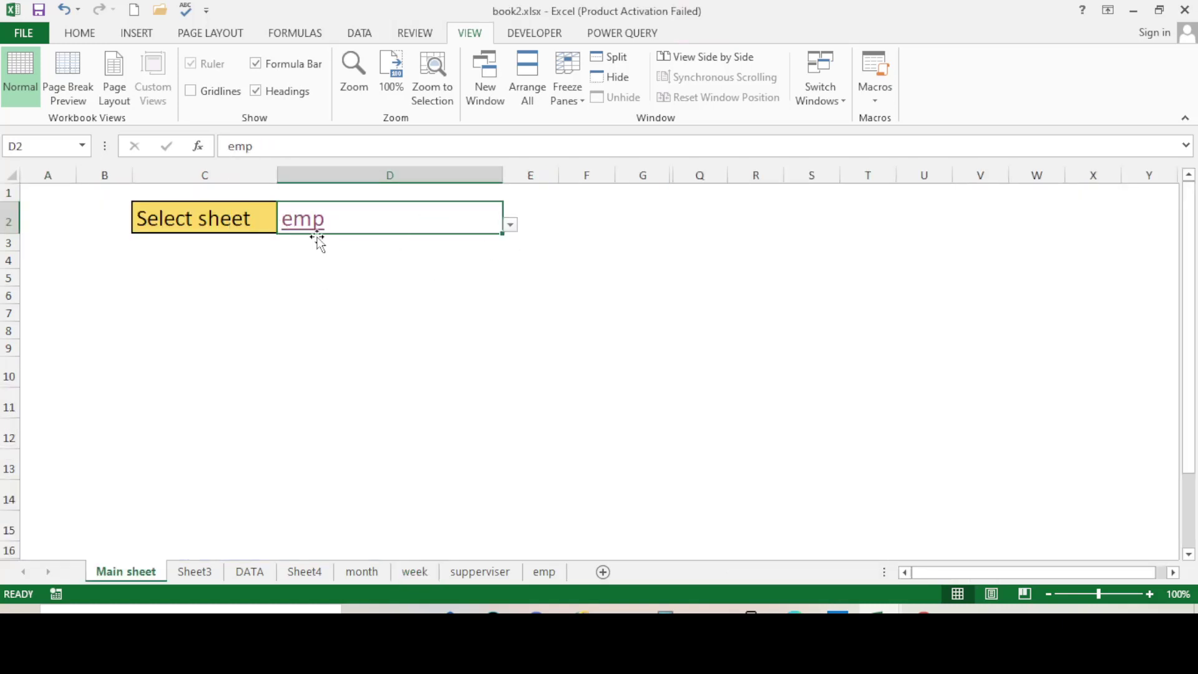
left_click(301, 224)
left_click(658, 243)
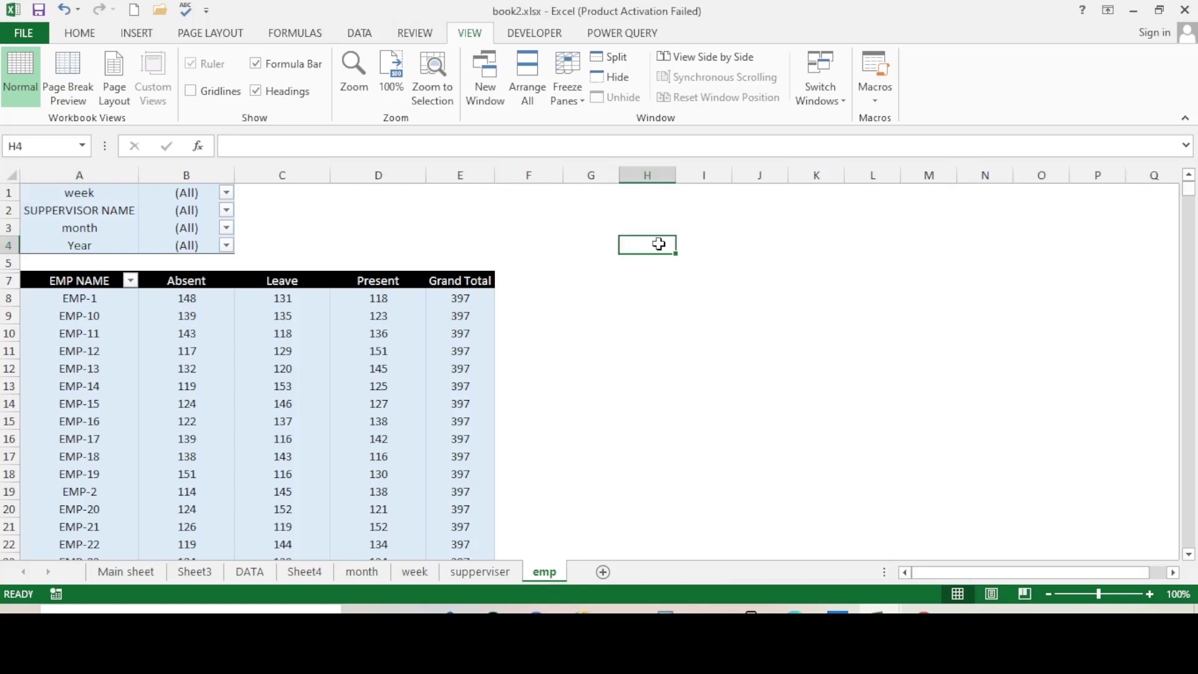
right_click(659, 244)
key("Escape")
Switch to the month sheet and follow its back link to the Main sheet.
left_click(370, 573)
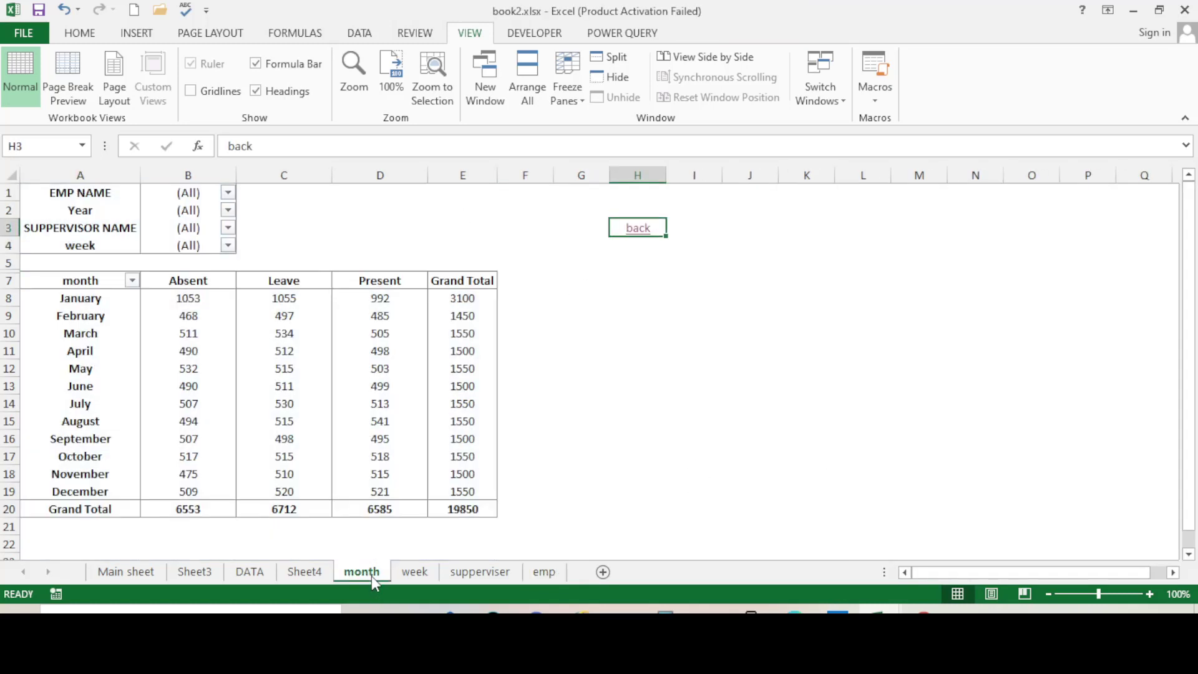
left_click(631, 227)
left_click(630, 312)
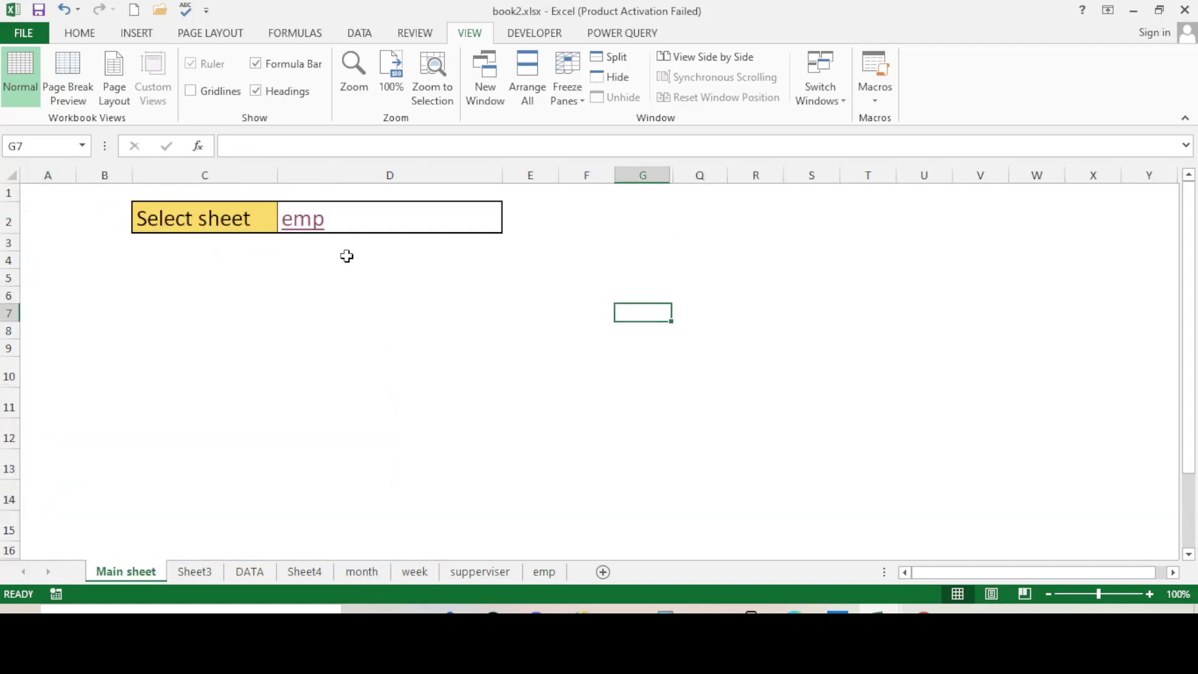
Set D2 to month from its drop-down list and test its hyperlink together with the month sheet's back link.
left_click(478, 223)
left_click(510, 224)
left_click(374, 274)
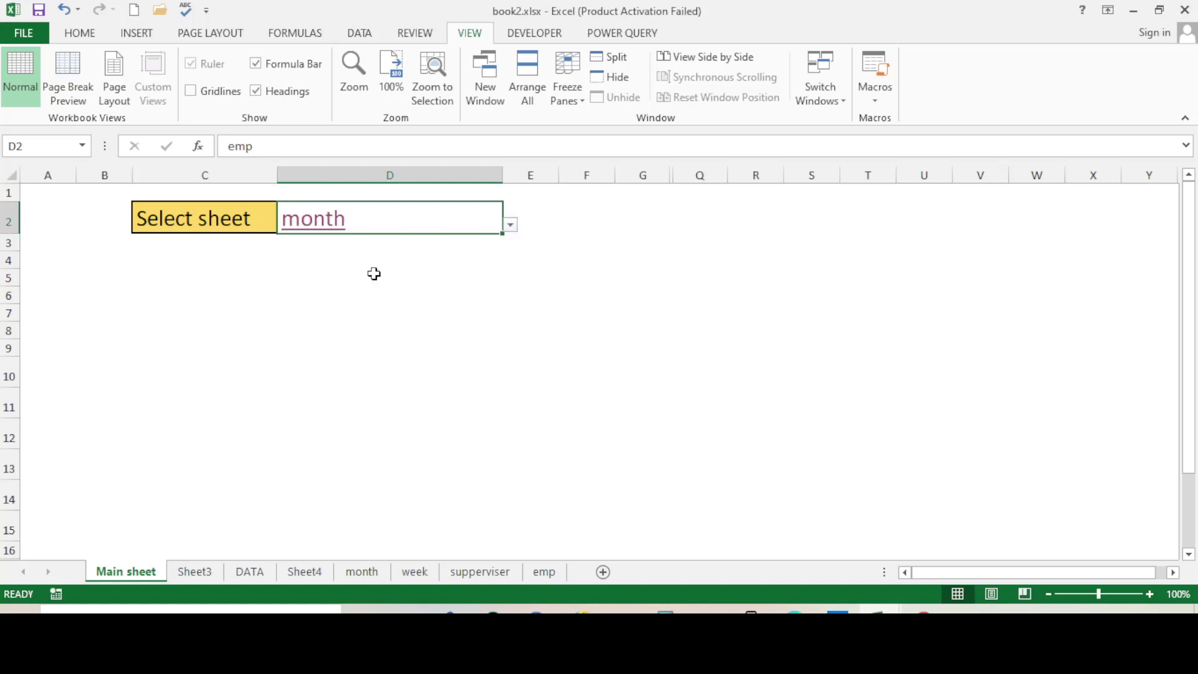
left_click(315, 229)
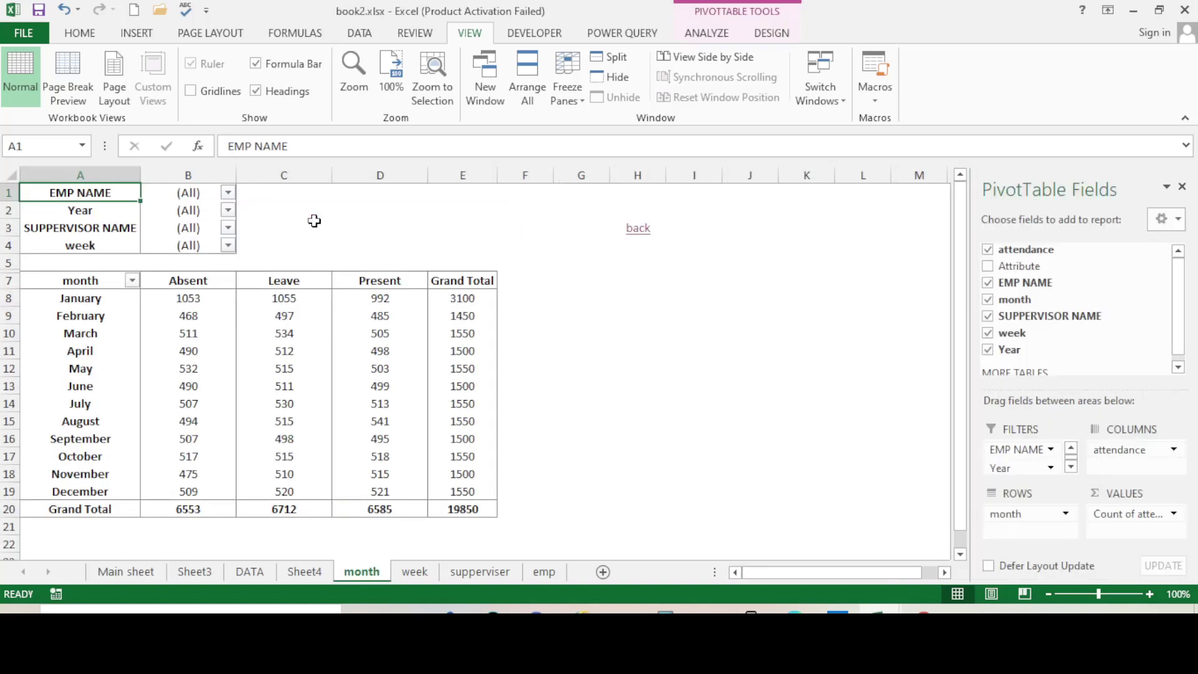
left_click(634, 226)
left_click(385, 318)
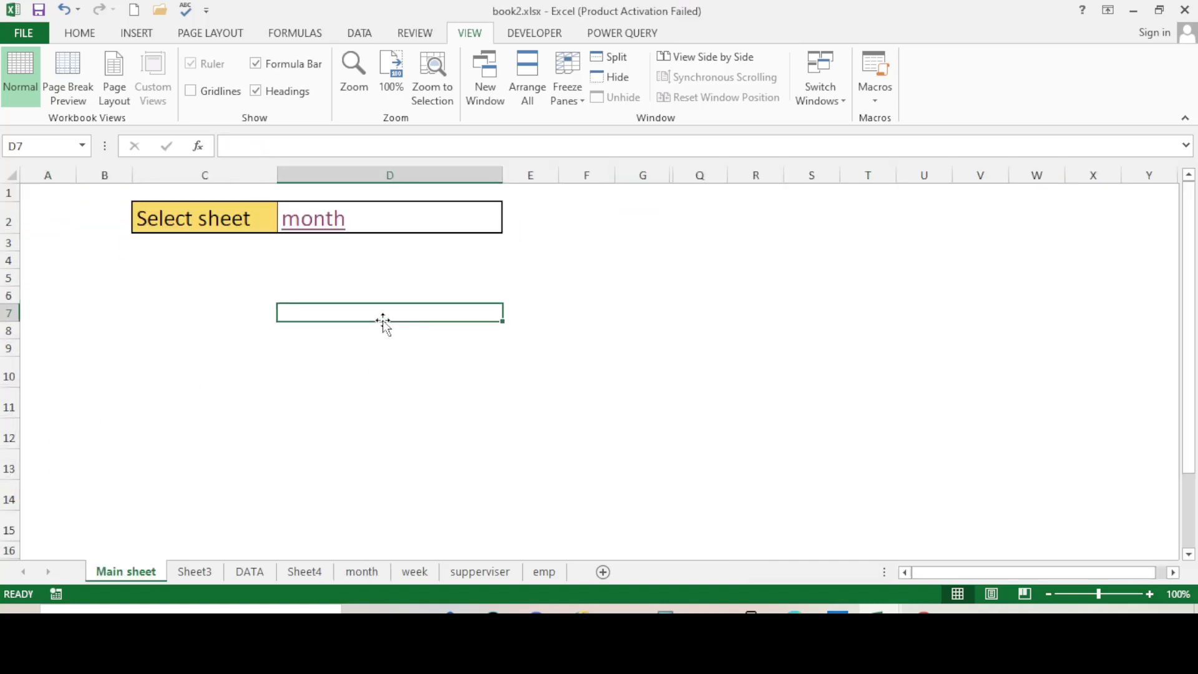